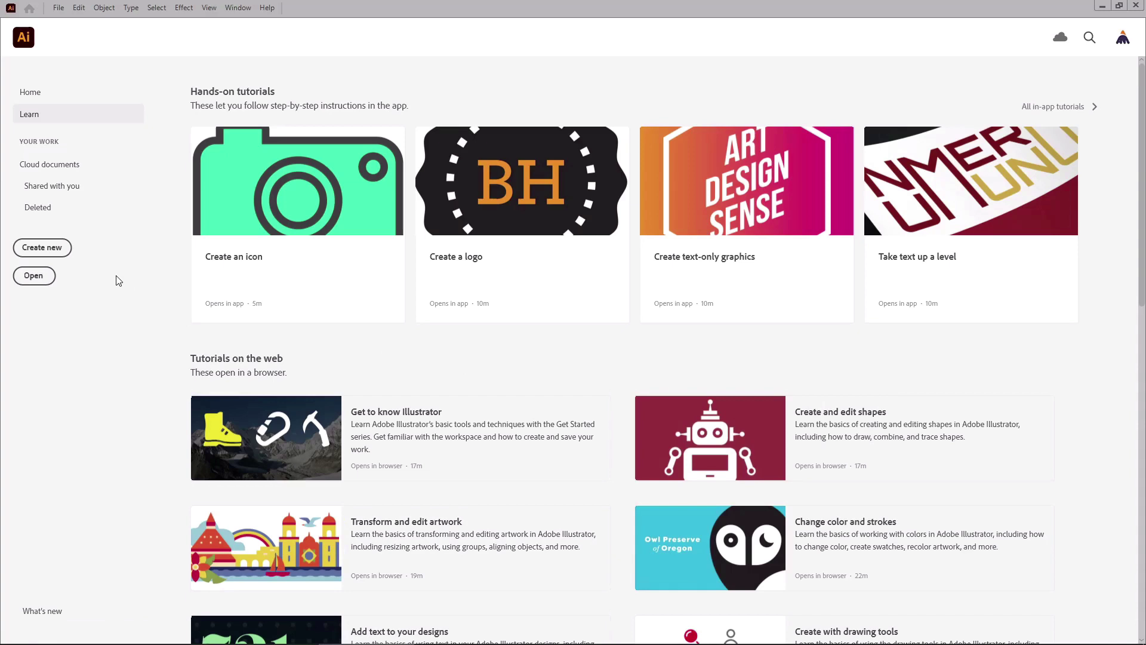
Create a new one-artboard document of 850 × 600 px in RGB color with 72 ppi raster effects.
left_click(55, 252)
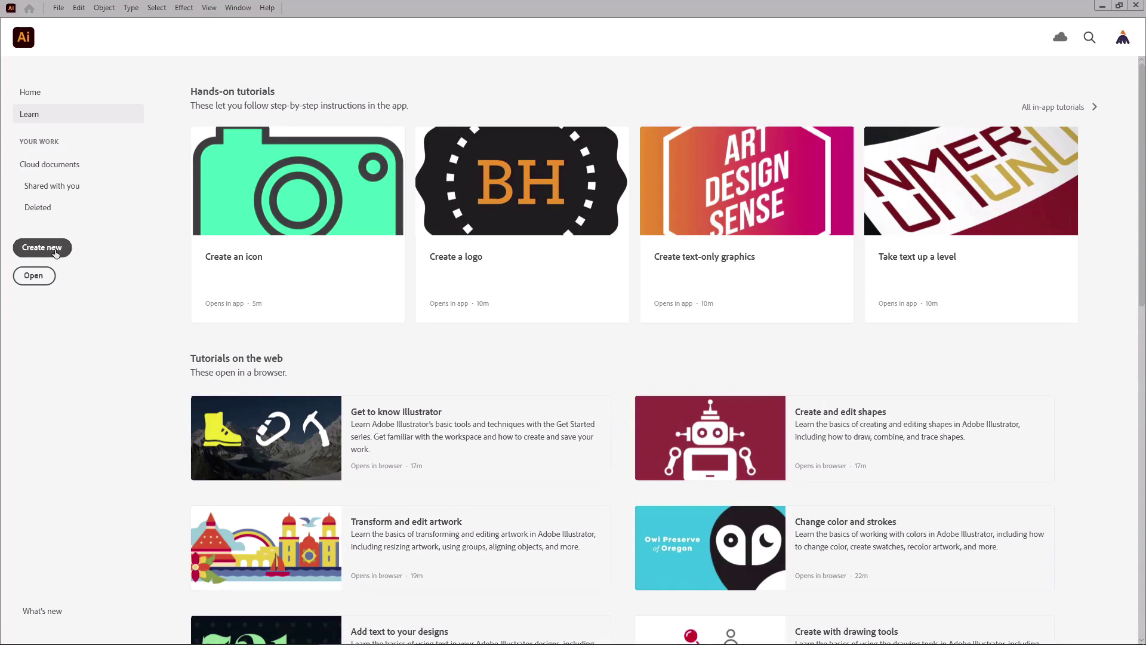
left_click(689, 230)
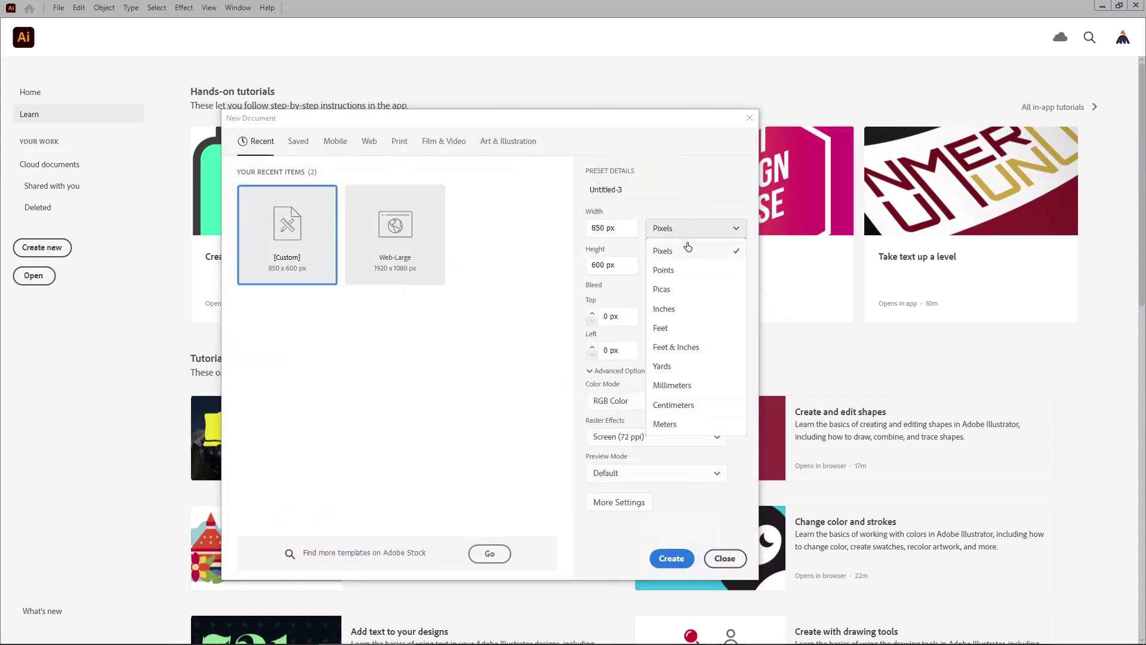
left_click(685, 251)
left_click(623, 227)
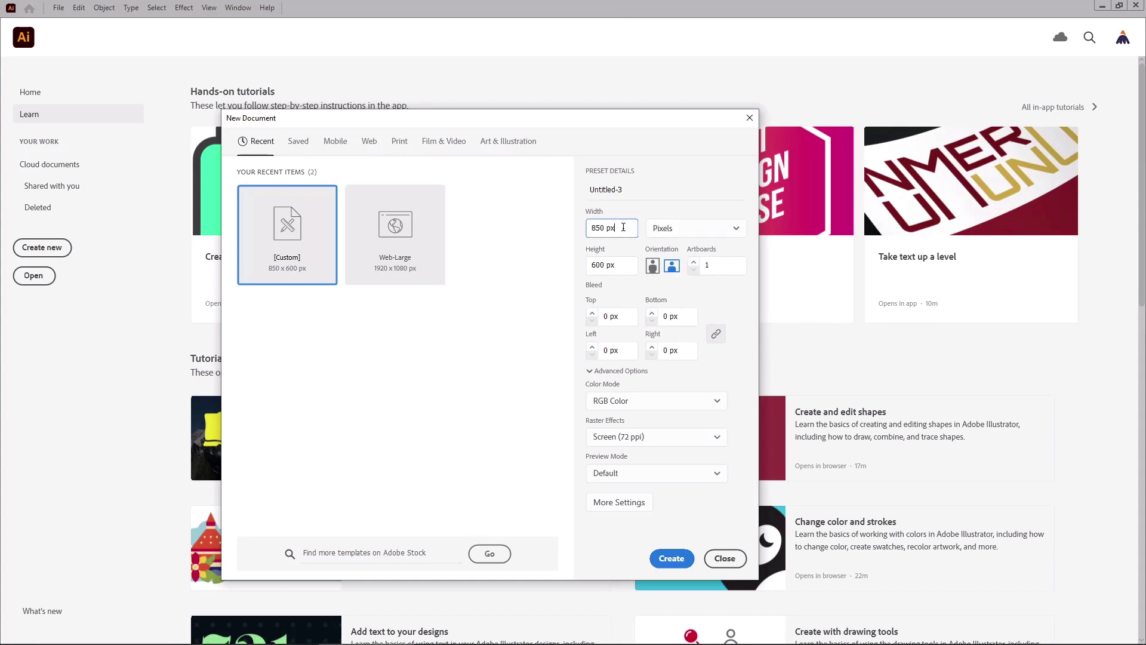
left_click(625, 265)
left_click(649, 401)
left_click(649, 403)
left_click(650, 440)
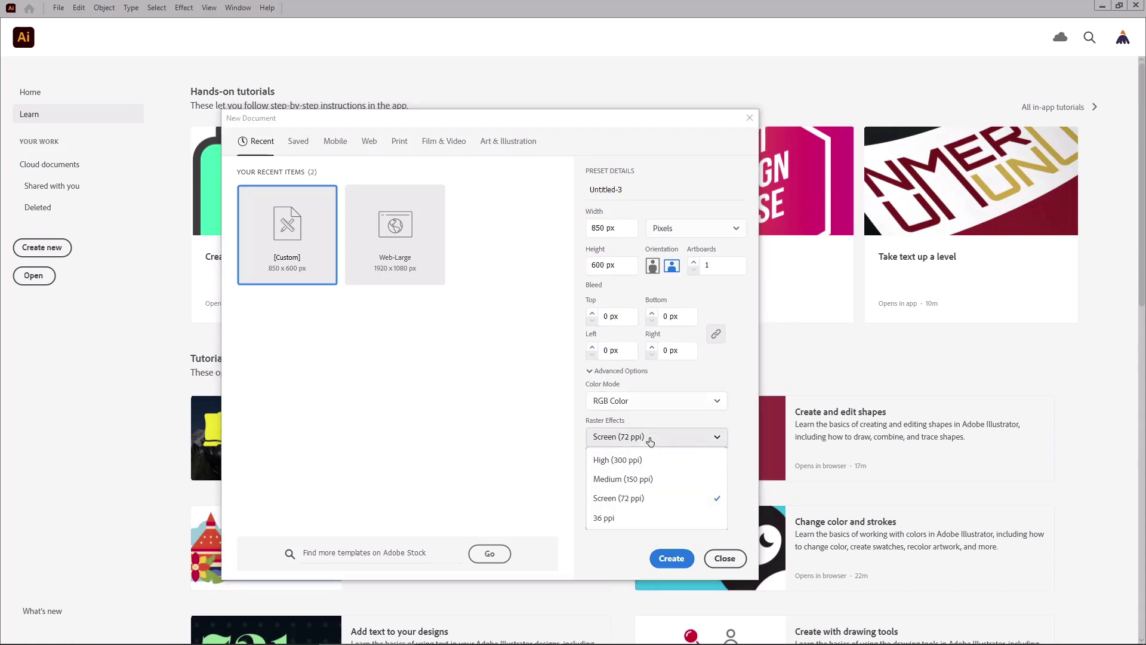
left_click(632, 502)
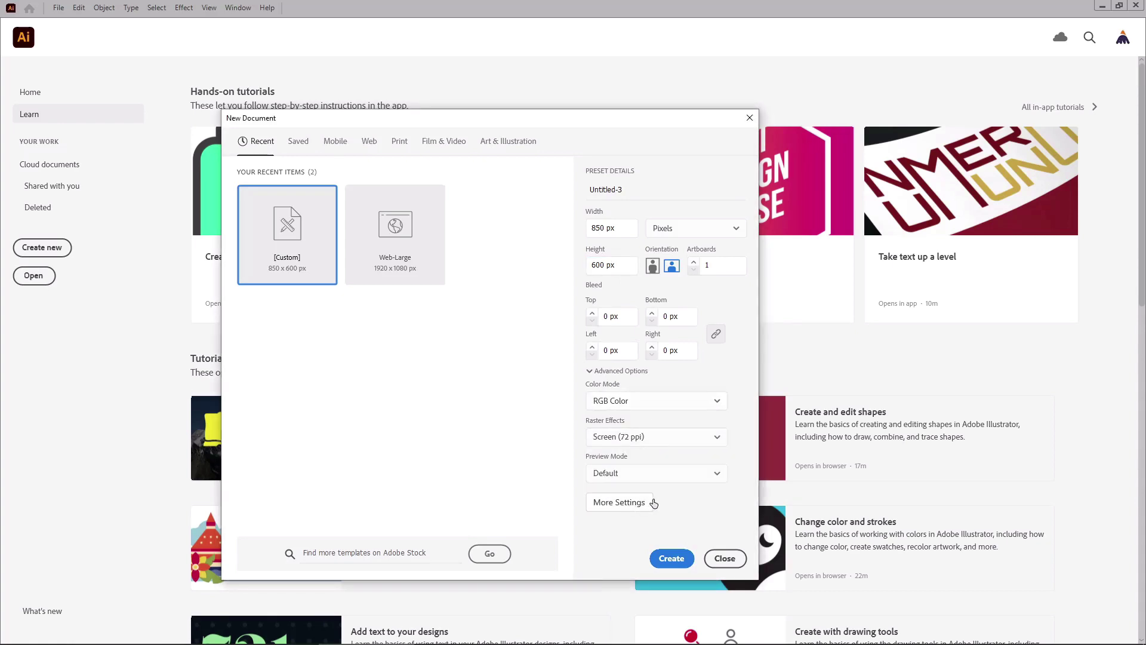
left_click(675, 560)
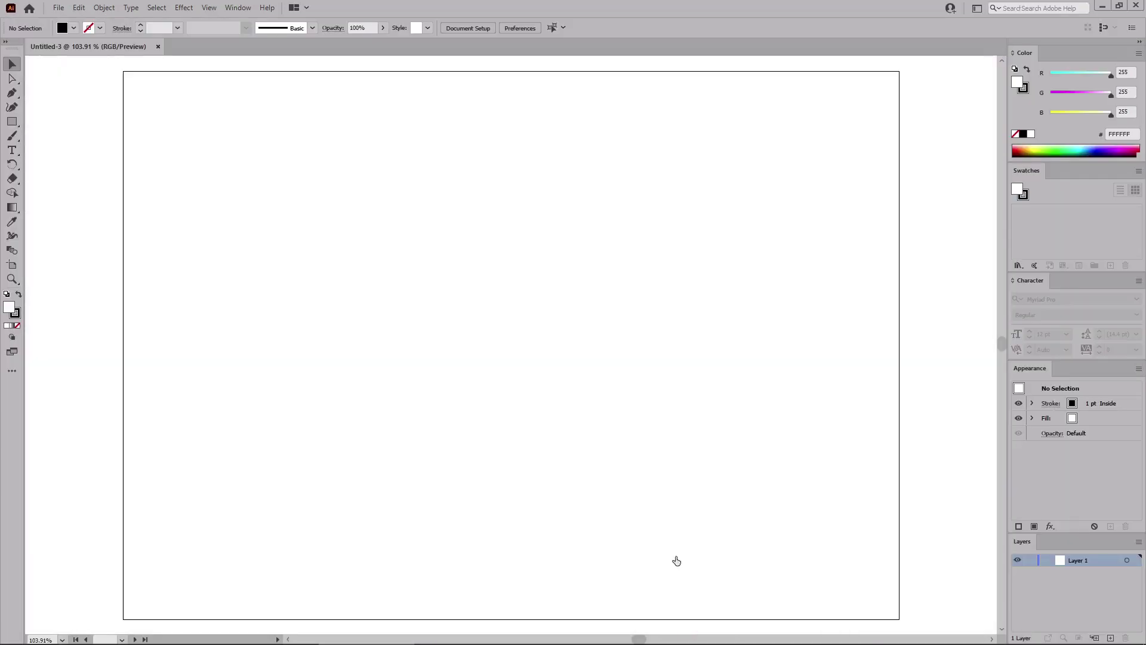
key("a")
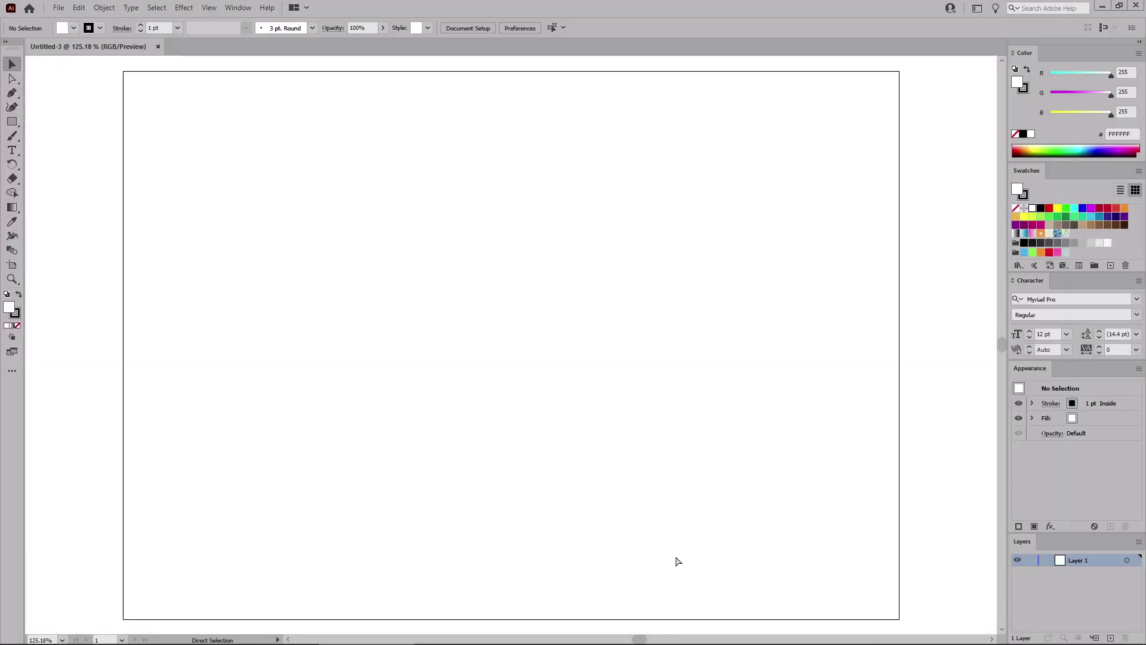
scroll(545, 359, "up", 1)
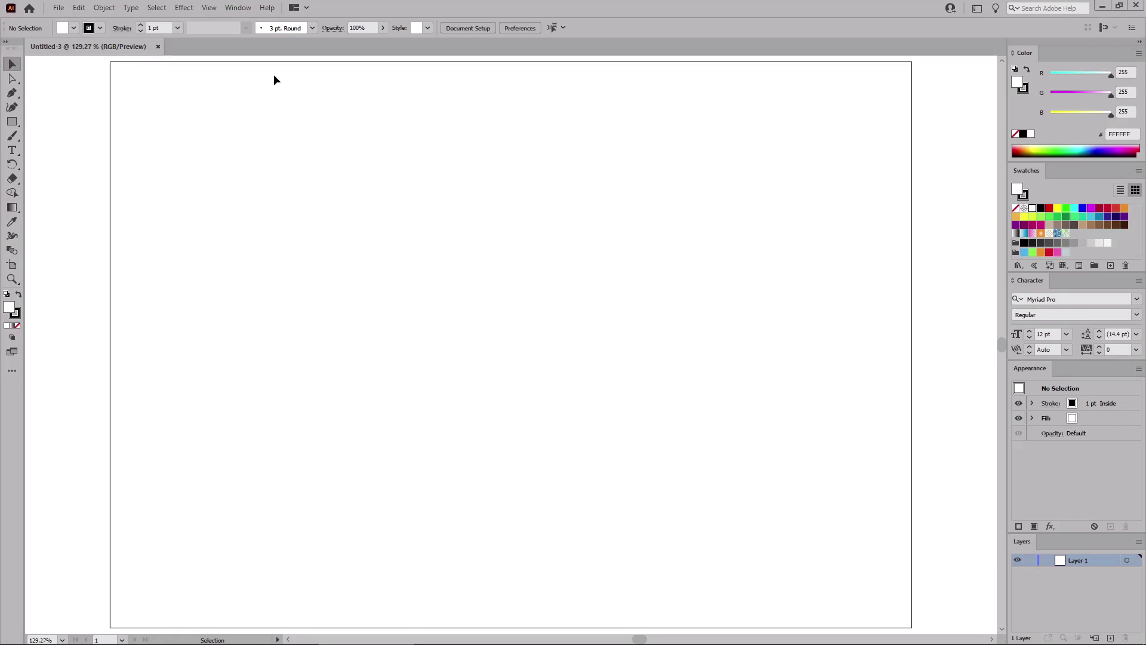
left_click(239, 8)
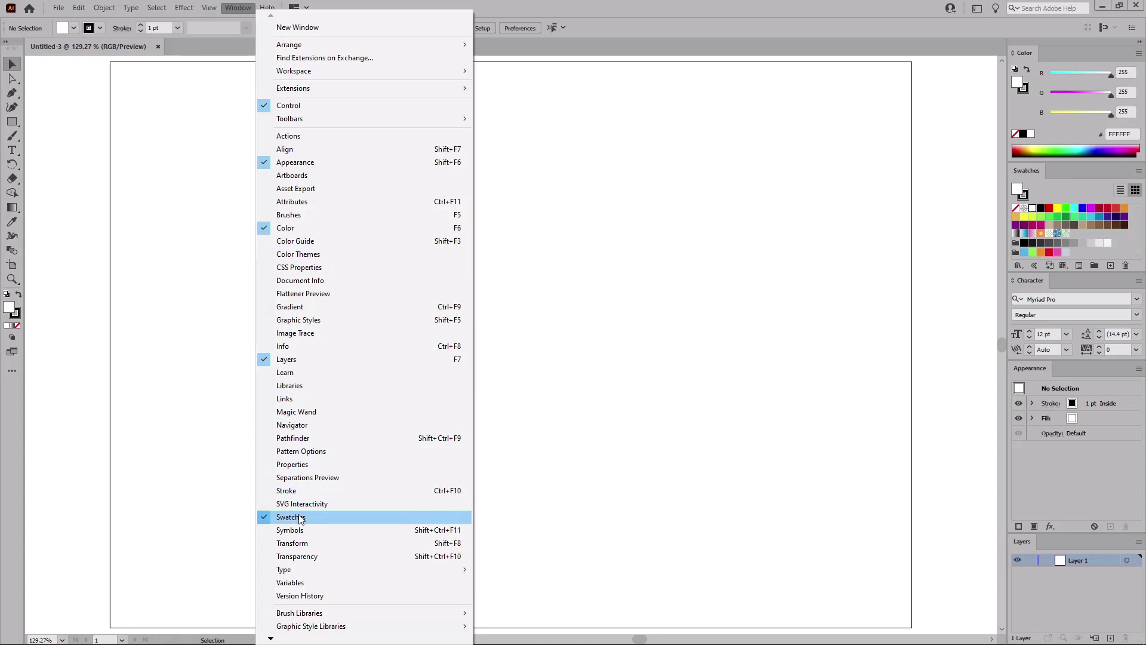
mouse_move(306, 568)
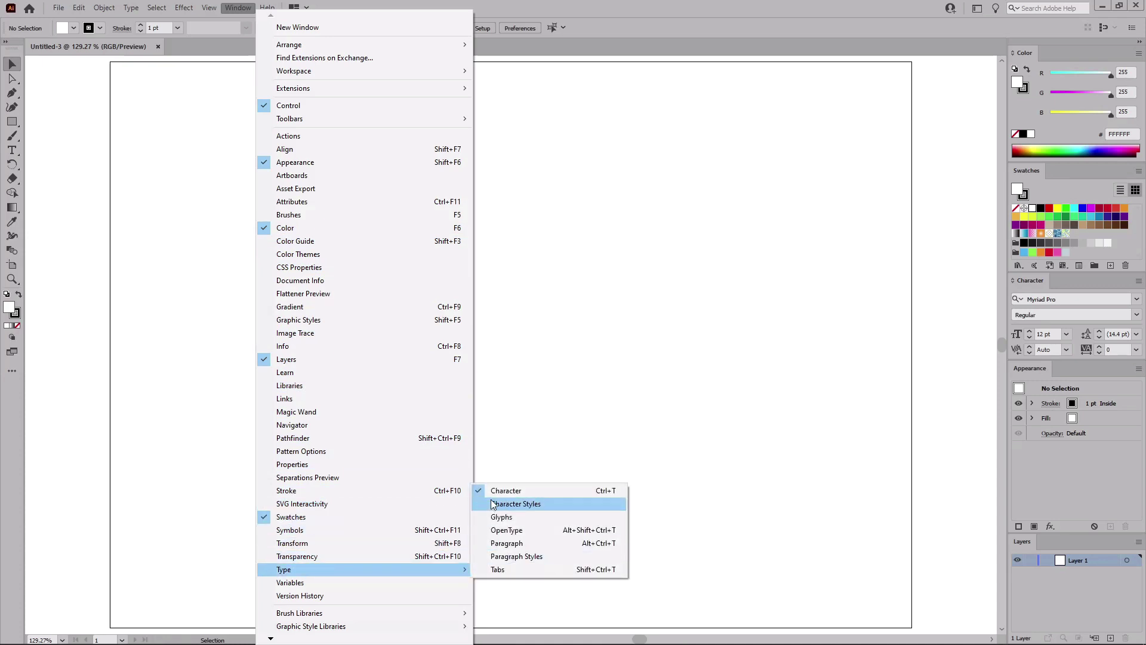
left_click(488, 464)
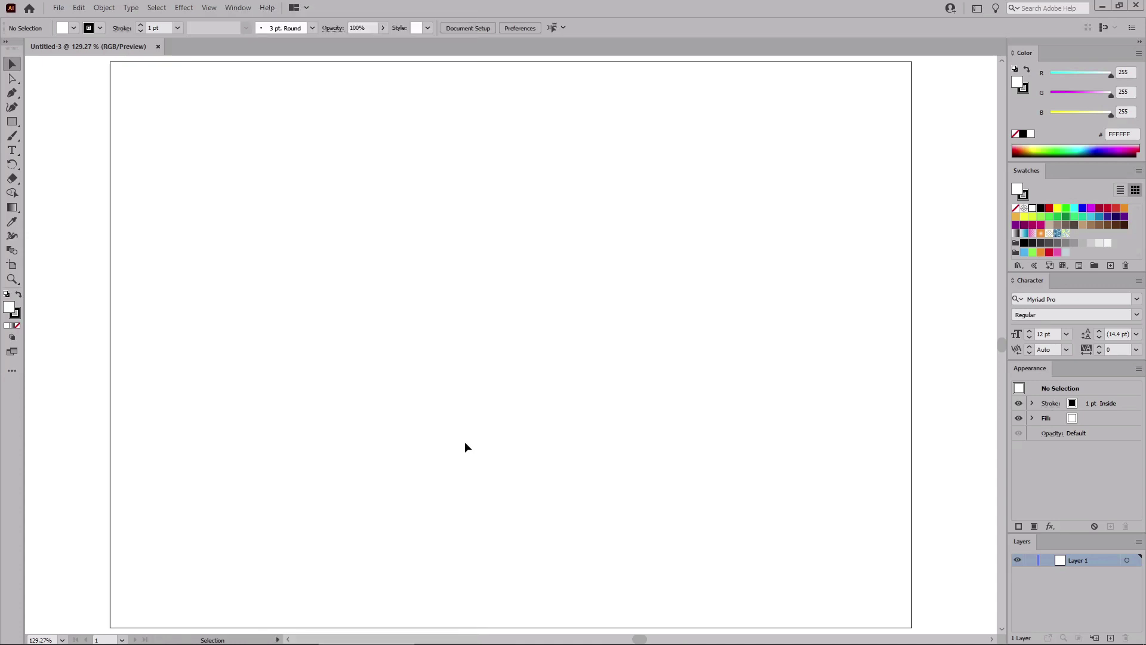
Set the type to the Insaniburger font at 200 pt.
left_click(12, 150)
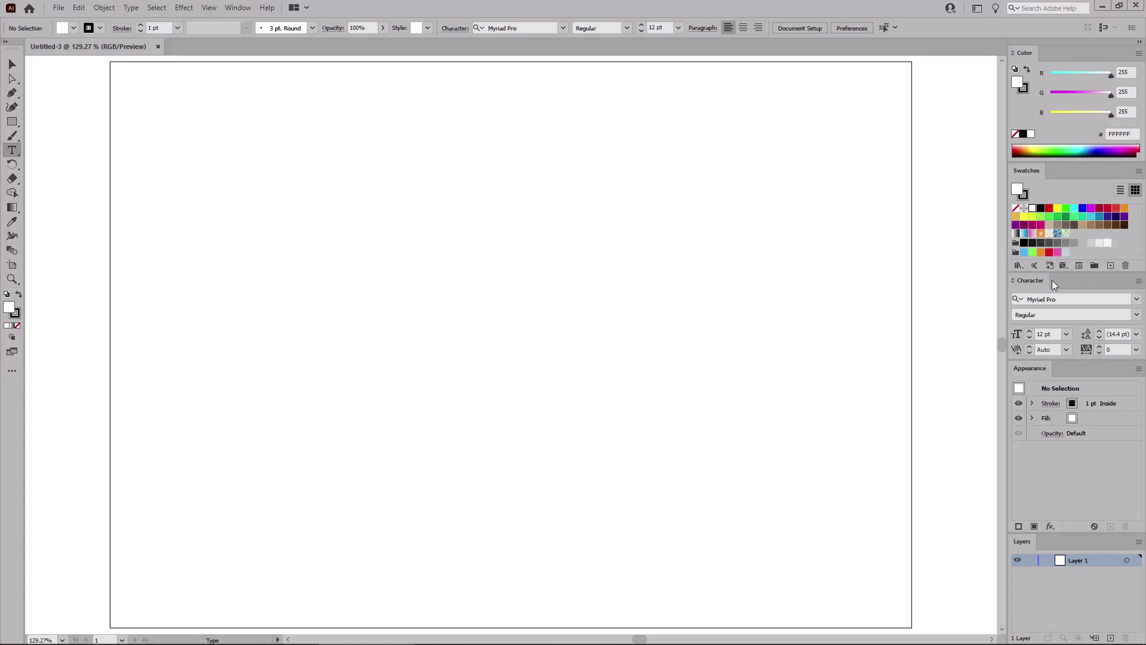
left_click(1061, 298)
type("insa")
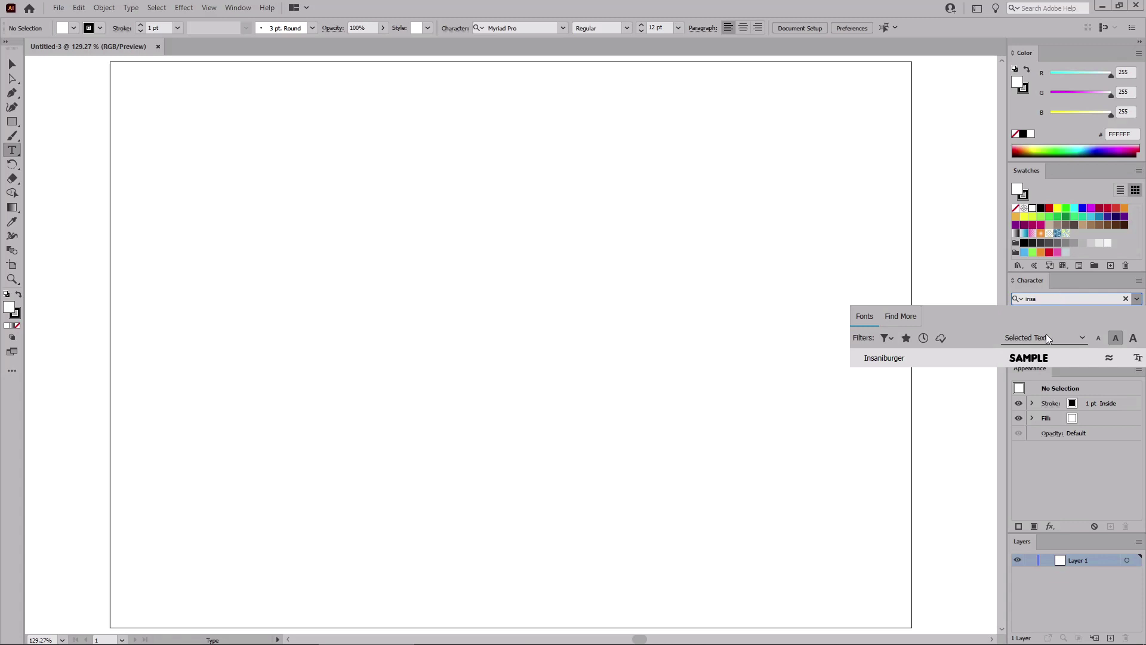
left_click(1036, 357)
left_click(1049, 334)
type("200")
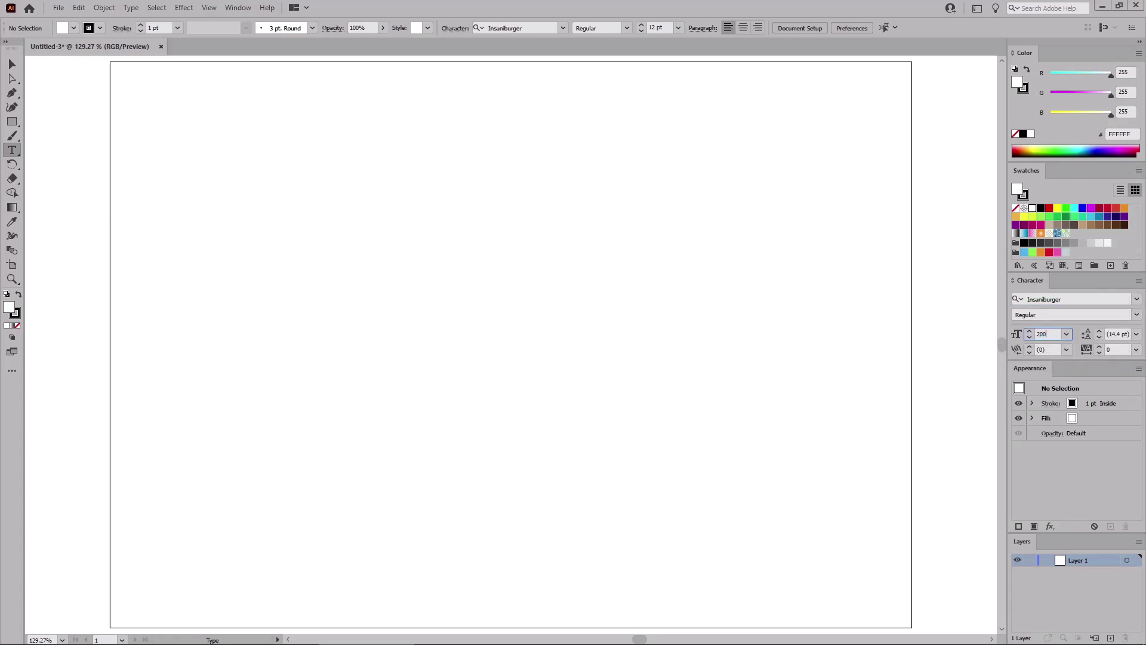
key("Return")
Add the word STOP as point text and move it to about the center of the artboard.
left_click(282, 285)
type("STOP")
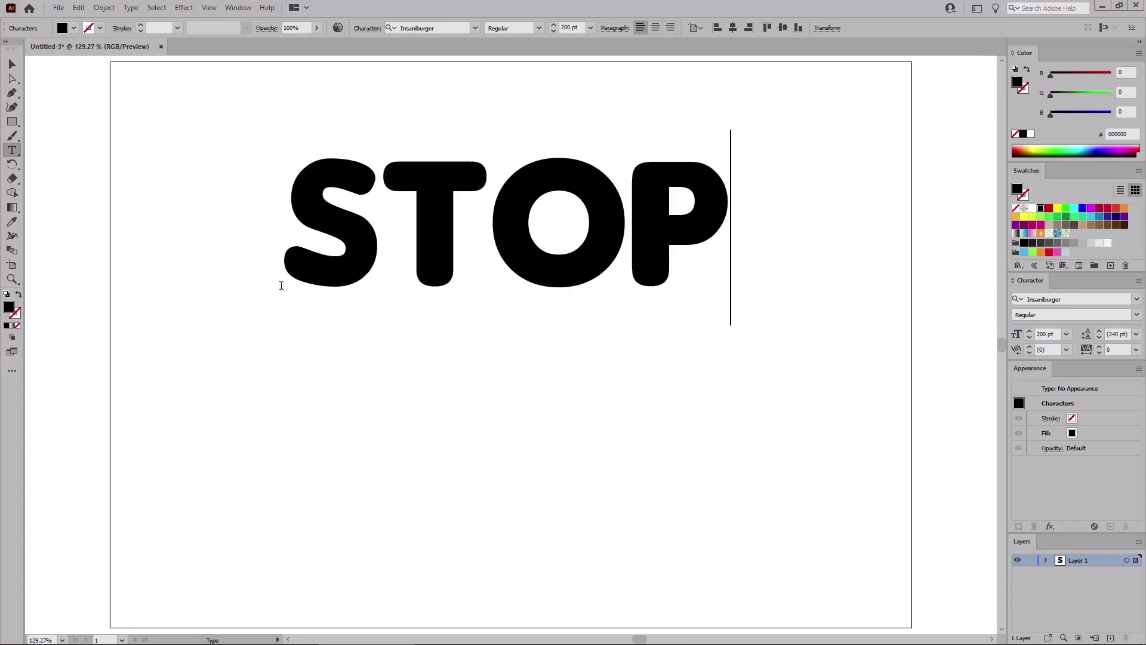
key("Escape")
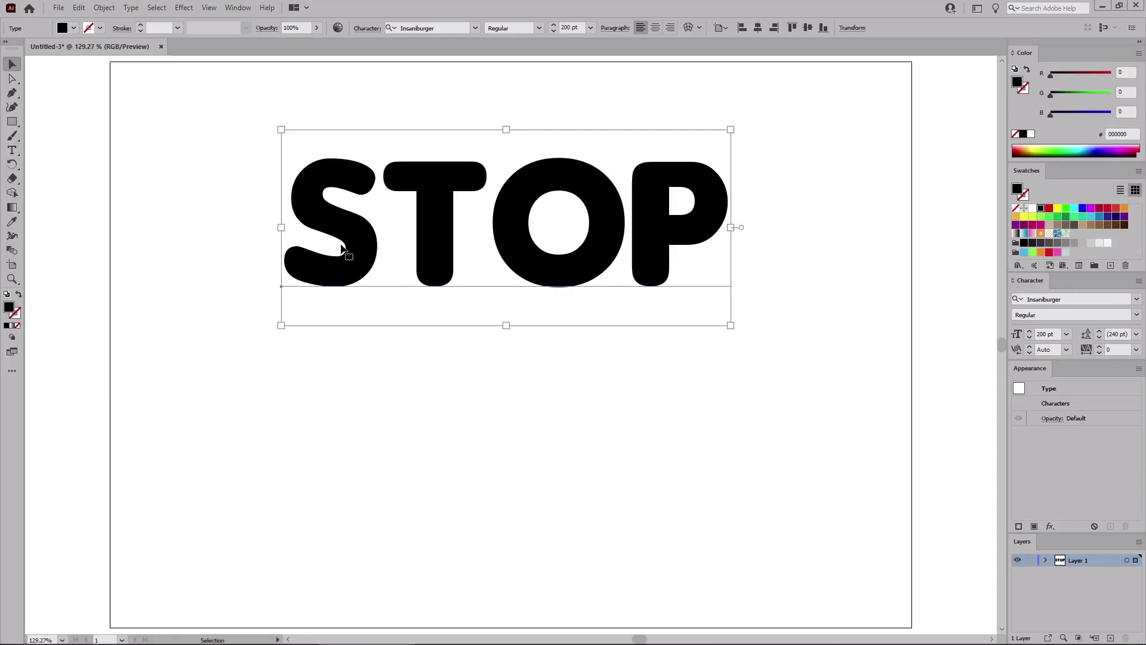
left_click_drag(352, 236, 378, 342)
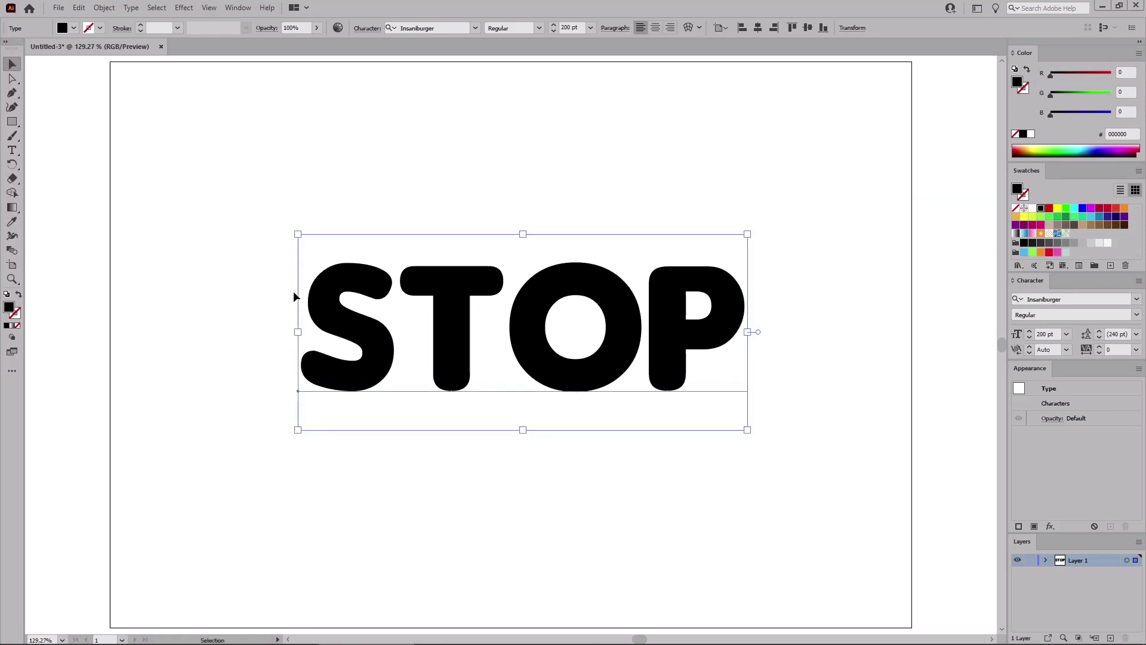
Add a separate letter S above the word STOP and fill it with the light blue swatch (3FA9F5).
left_click(14, 154)
key("ctrl+shift+a")
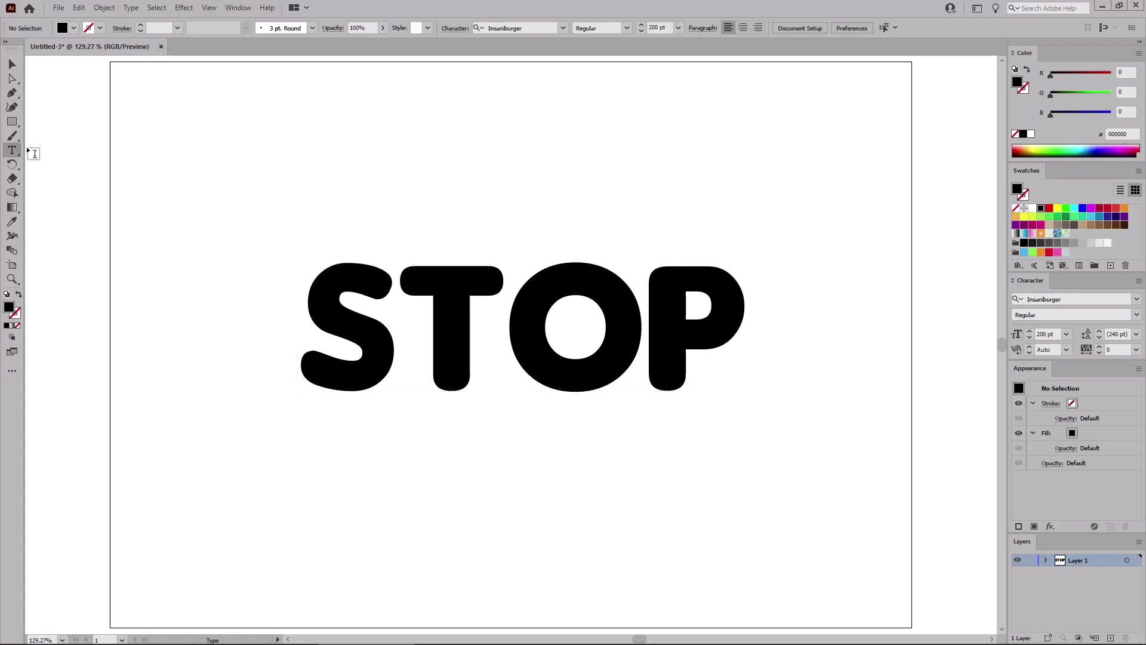
left_click(179, 205)
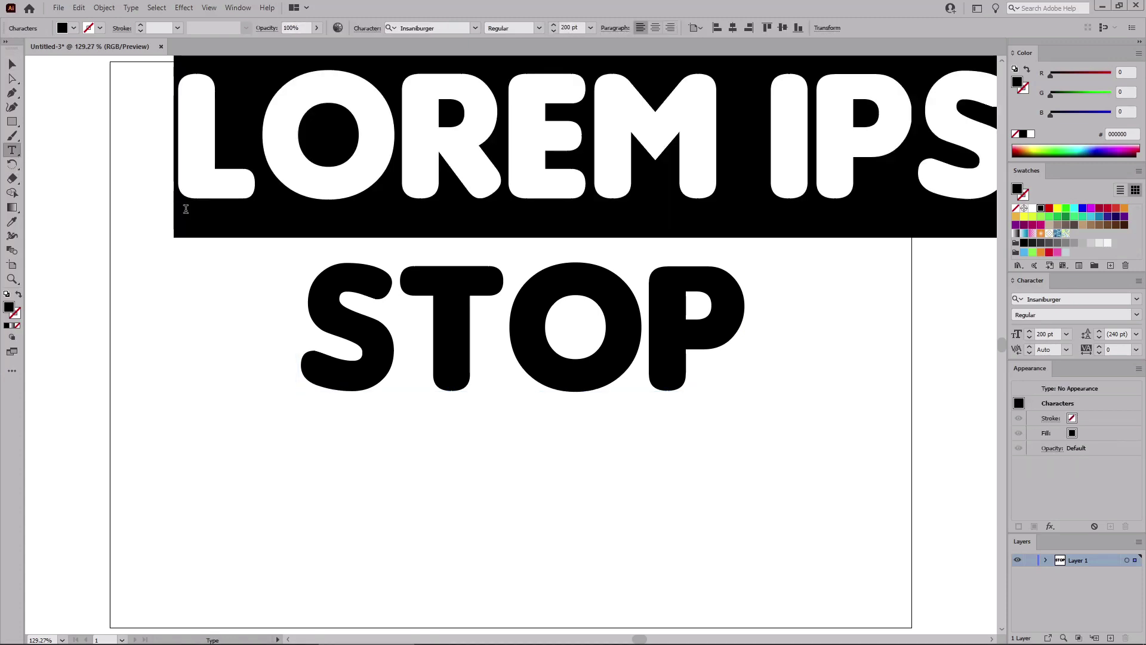
type("S")
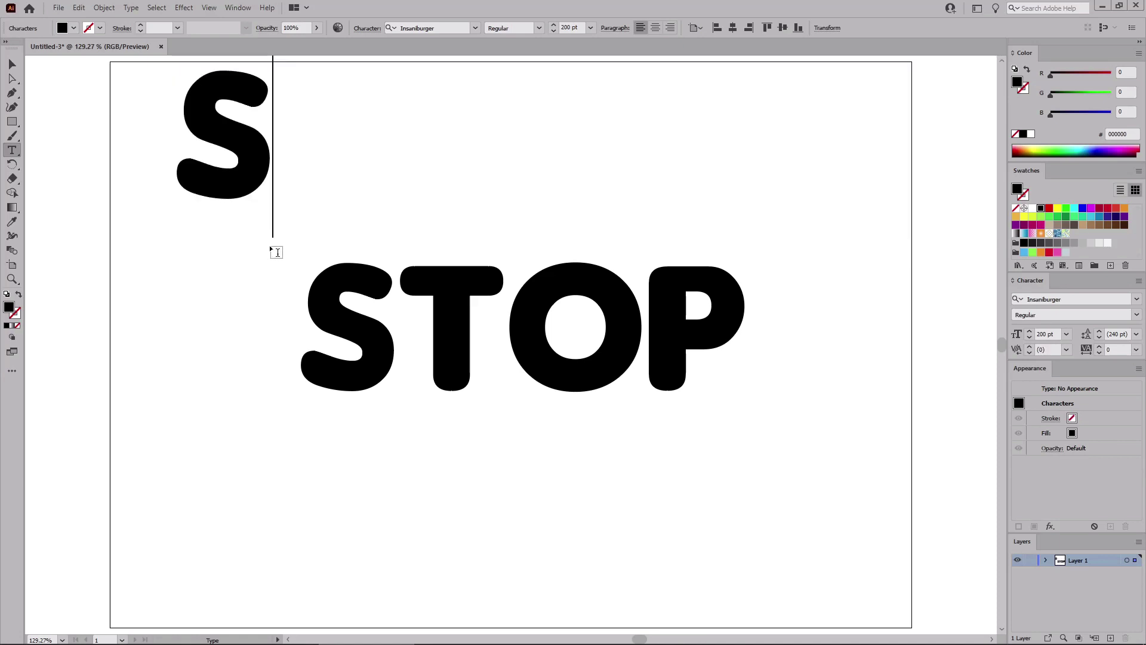
key("Escape")
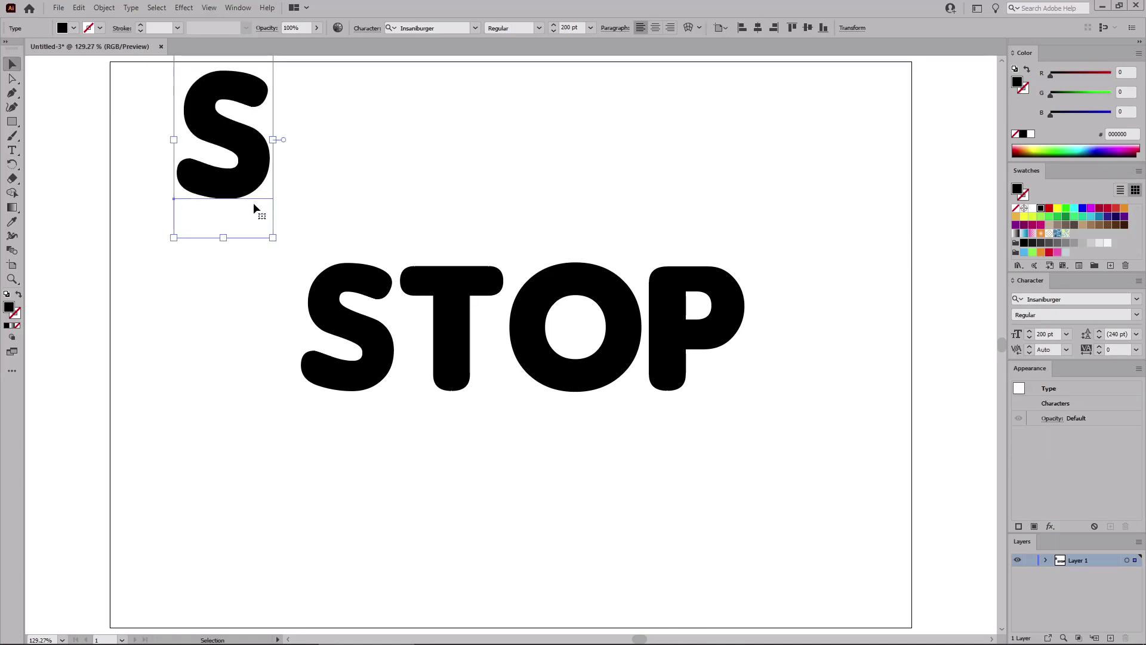
left_click(1024, 253)
Place the blue S over the word's S, and turn a copy of it into a T placed over the word's T.
left_click_drag(264, 174, 519, 520)
double_click(523, 521)
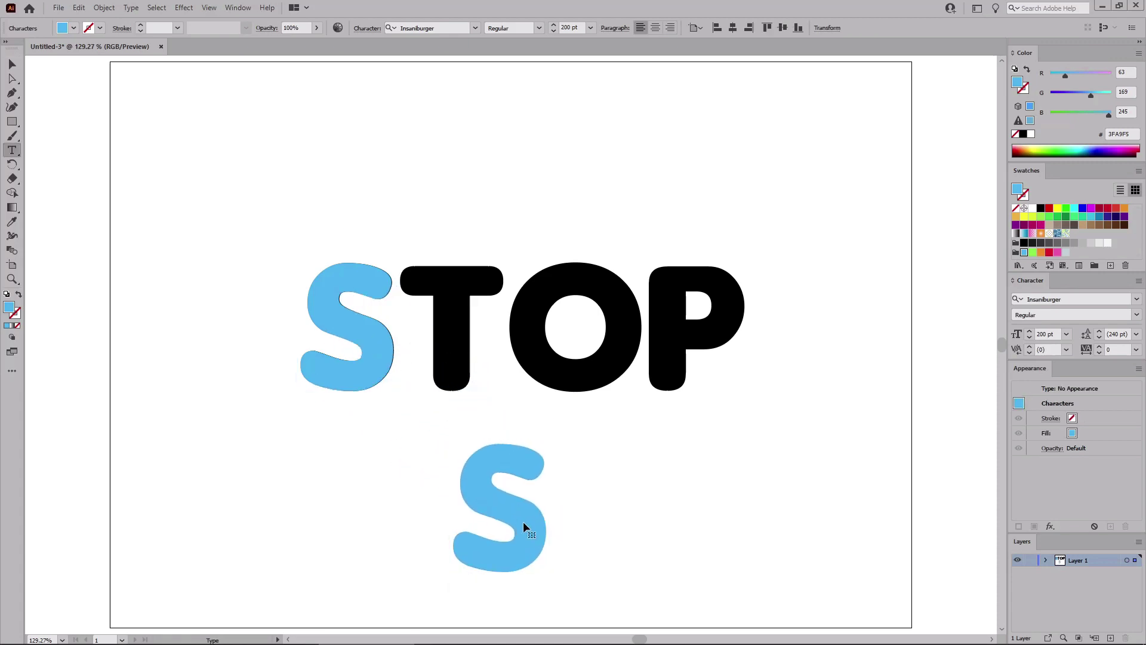
double_click(517, 516)
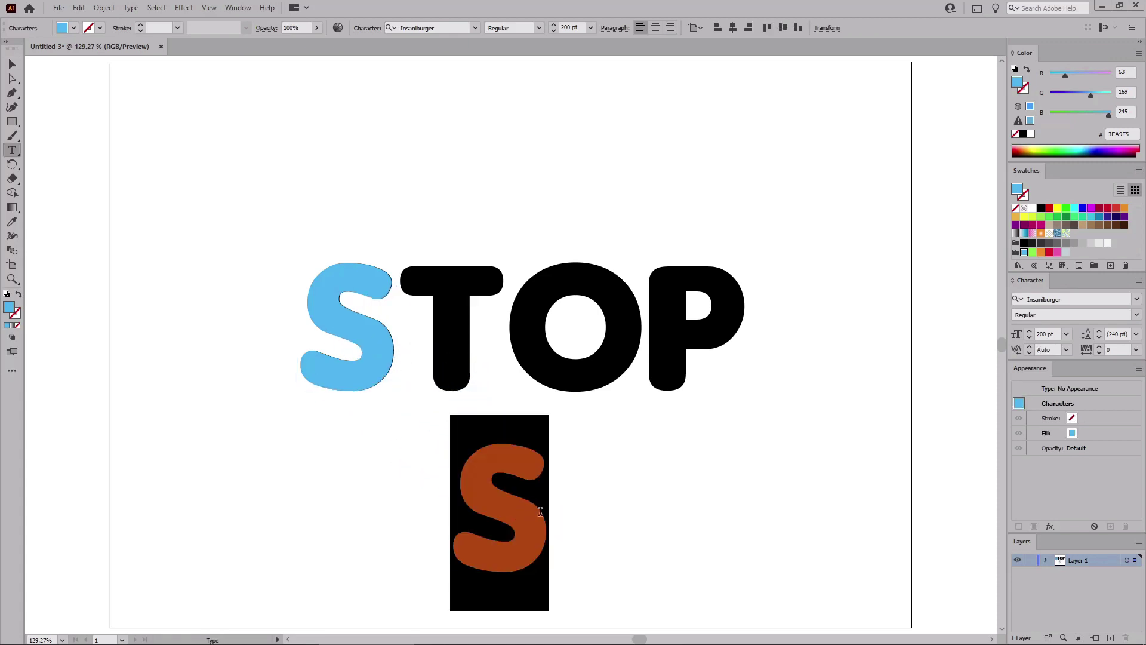
type("T")
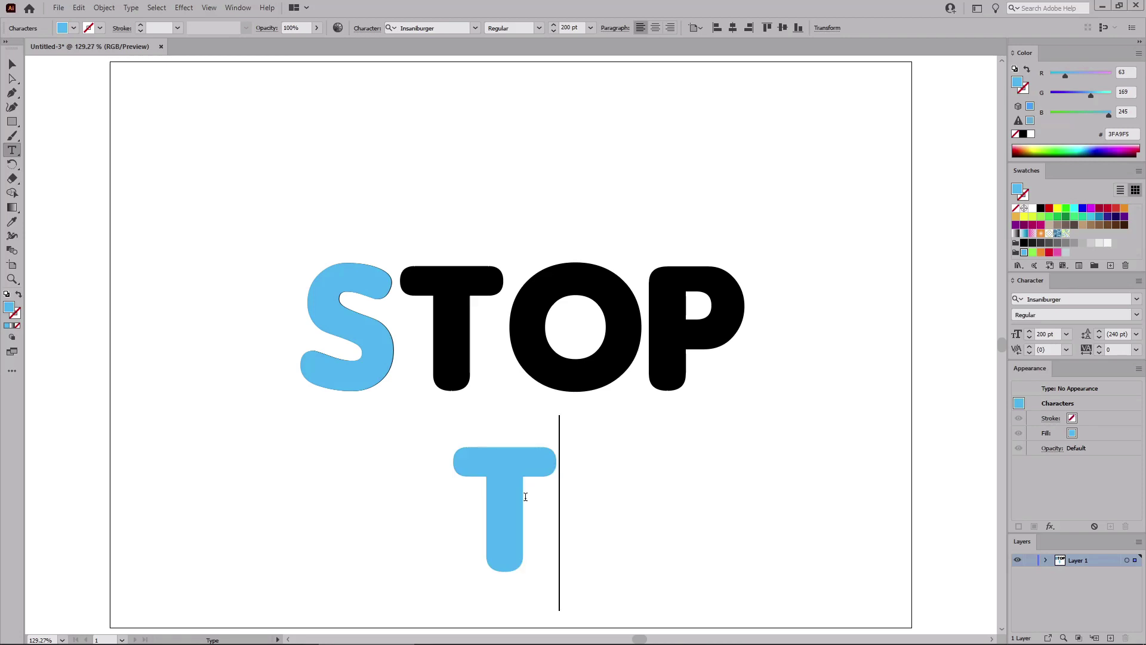
key("Escape")
left_click_drag(508, 536, 448, 355)
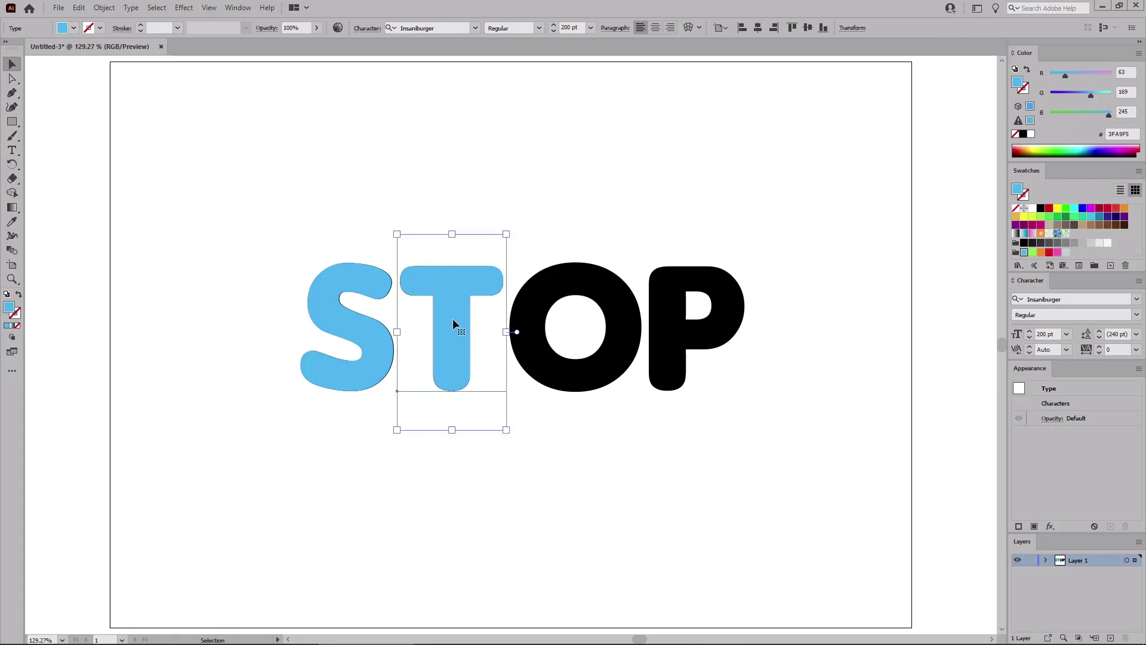
Duplicate the blue T below the word STOP and change the copy to an O.
left_click_drag(452, 298, 572, 478)
double_click(573, 480)
double_click(571, 481)
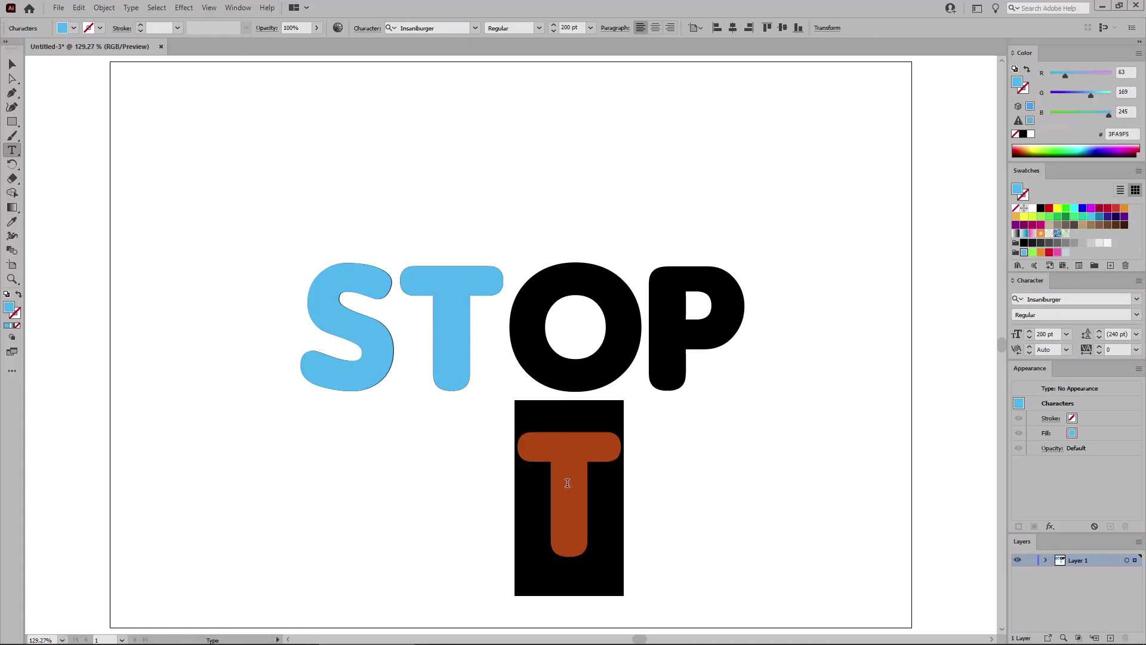
type("O")
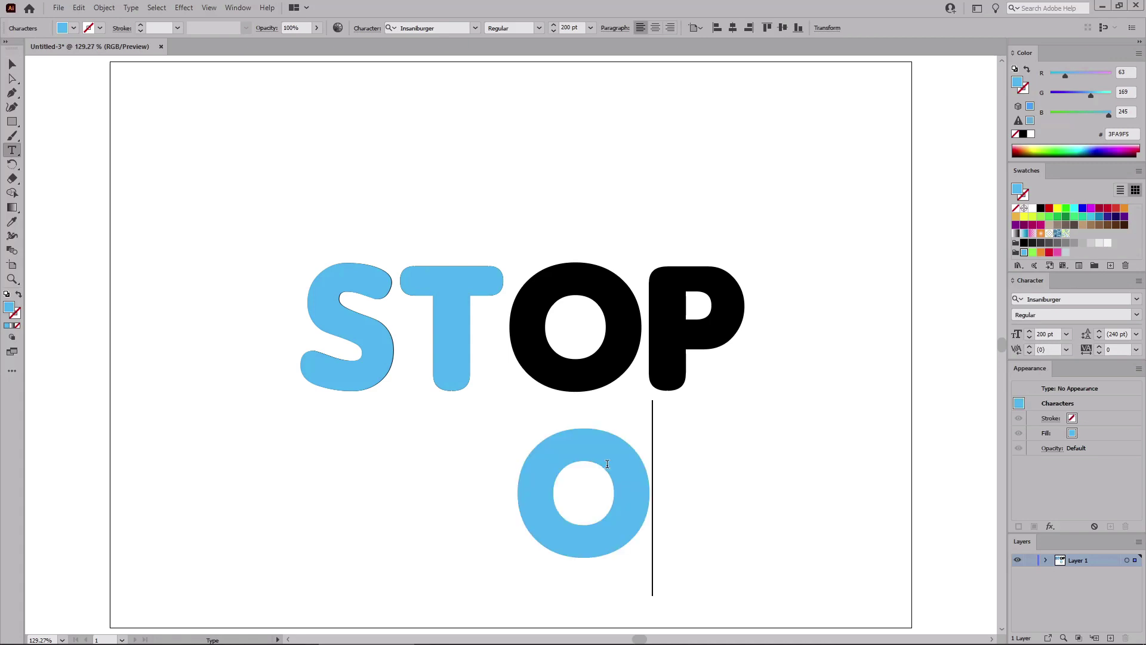
key("Escape")
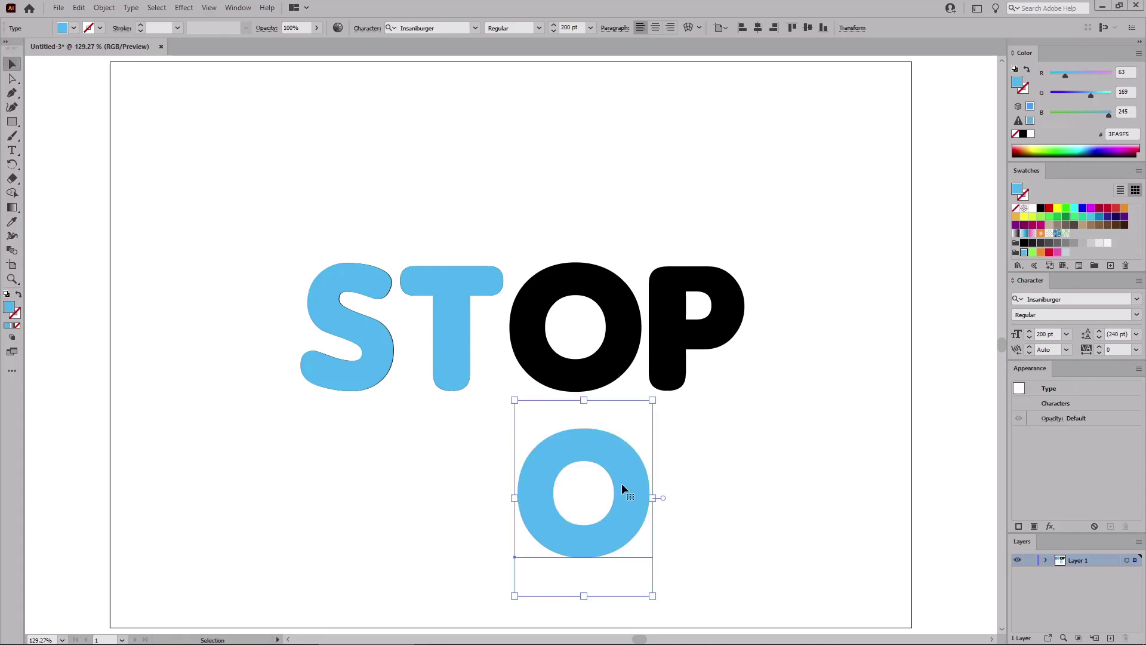
Align the blue O with the word's O, and turn a copy of it into a P placed over the word's P.
mouse_move(622, 482)
left_mouse_down()
mouse_move(611, 338)
mouse_move(624, 499)
left_mouse_up()
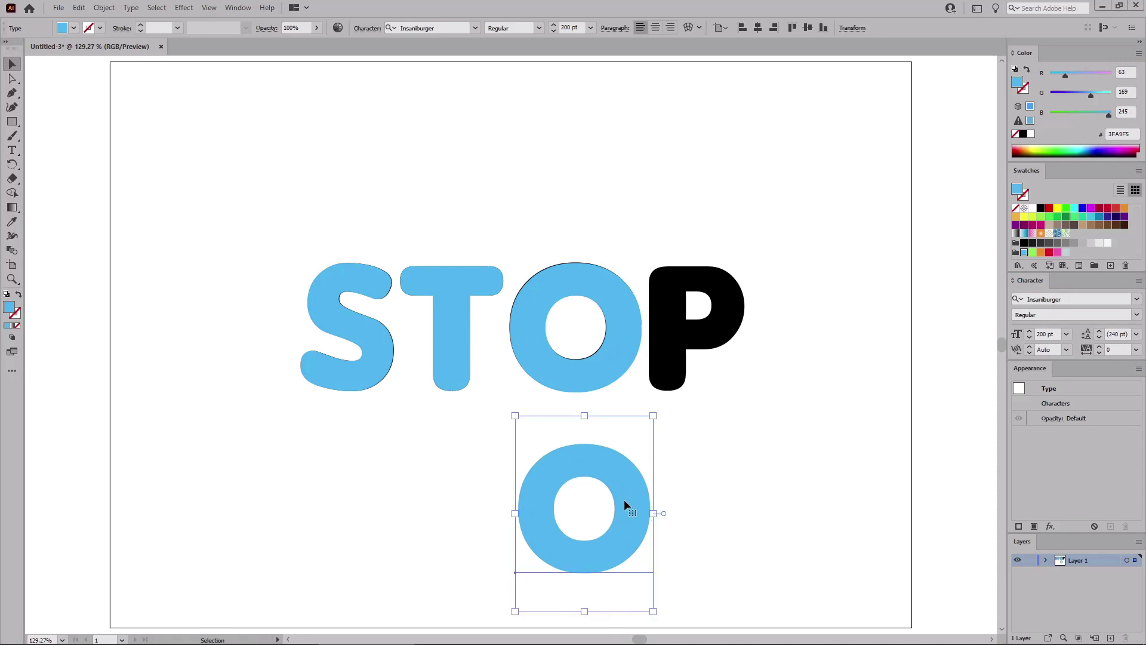
double_click(622, 511)
double_click(622, 511)
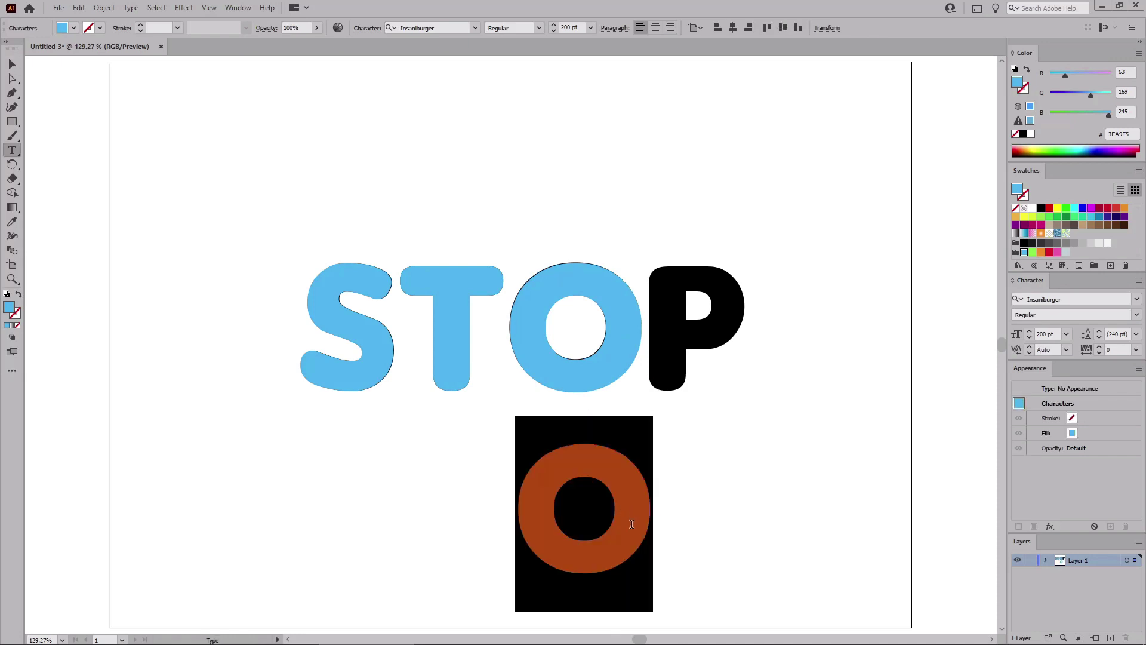
type("P")
key("Escape")
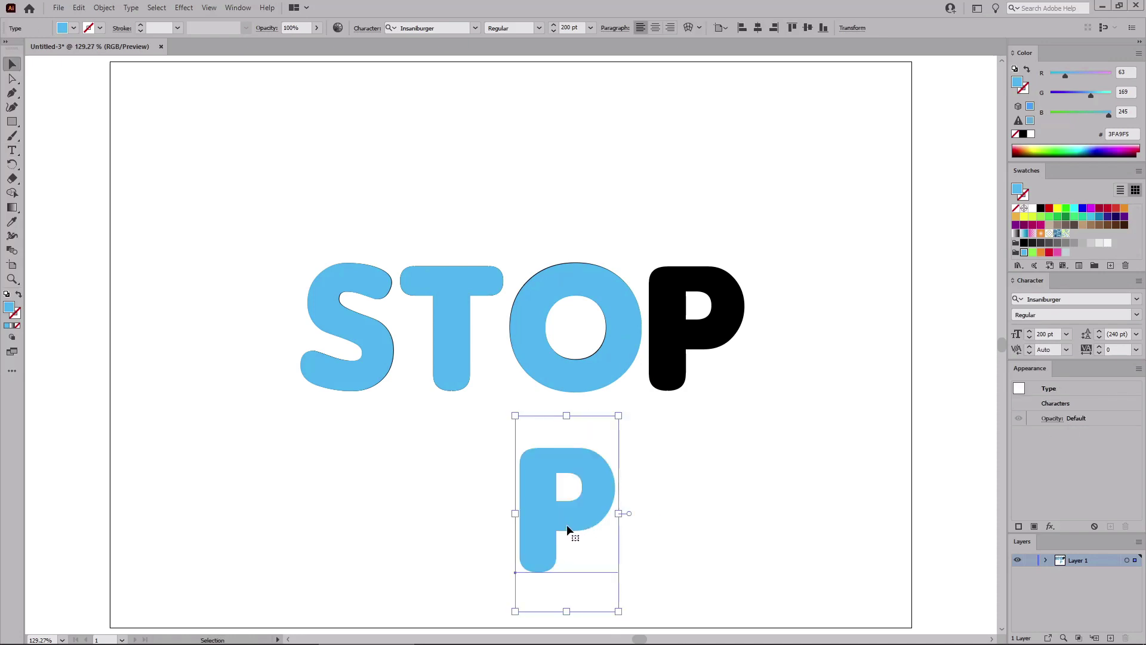
left_click_drag(567, 525, 692, 338)
left_click_drag(614, 358, 613, 357)
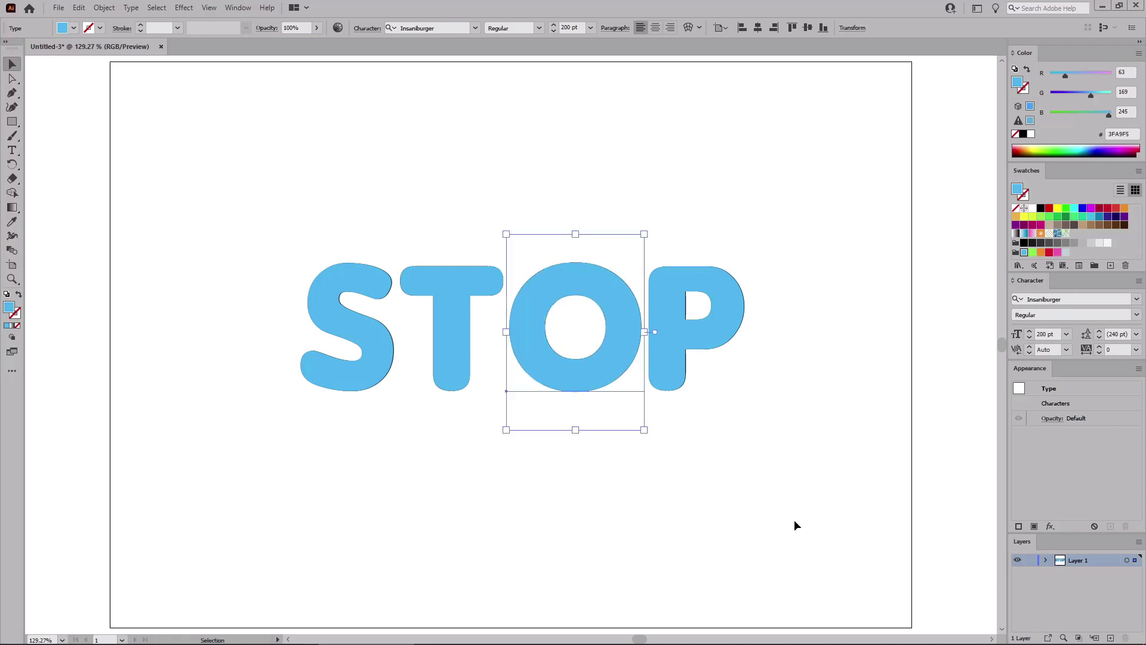
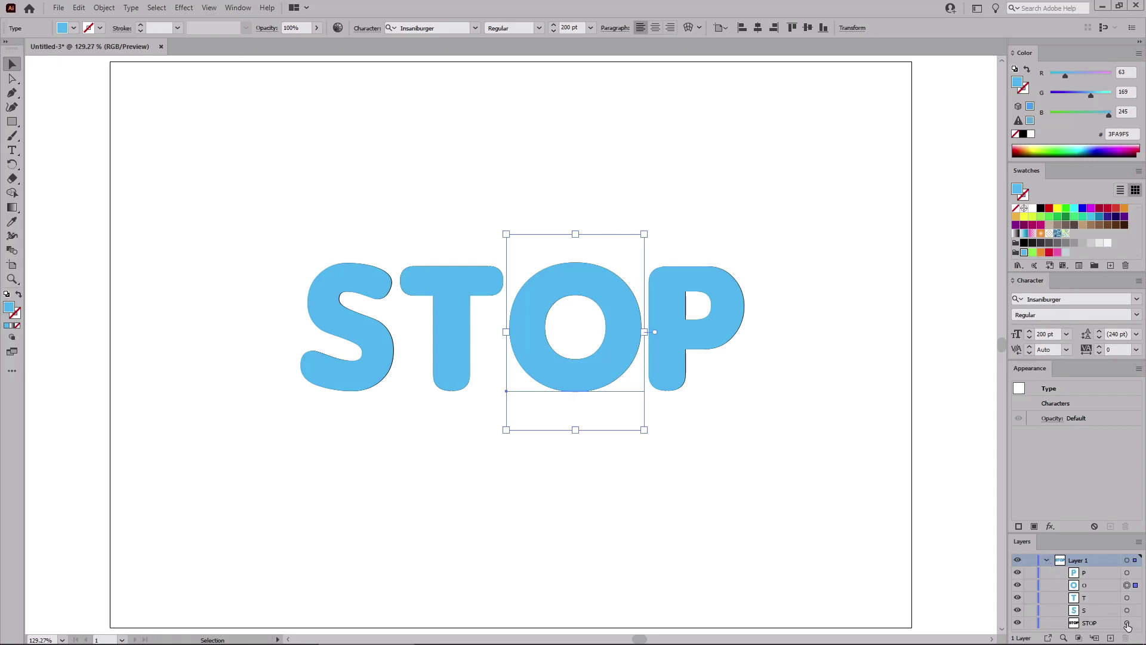
Delete the original black STOP text beneath the separate blue letters.
left_click(1129, 624)
key("ctrl+shift+a")
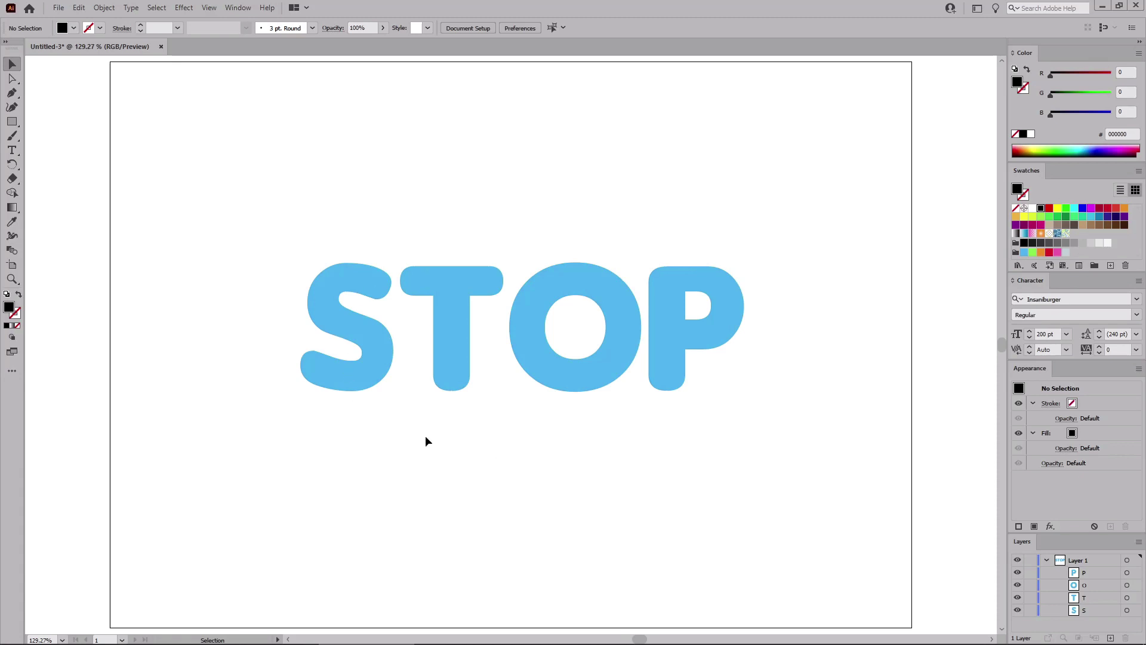
Remove the blue fill from the letter S and add a new appearance-level fill to it.
left_click(362, 373)
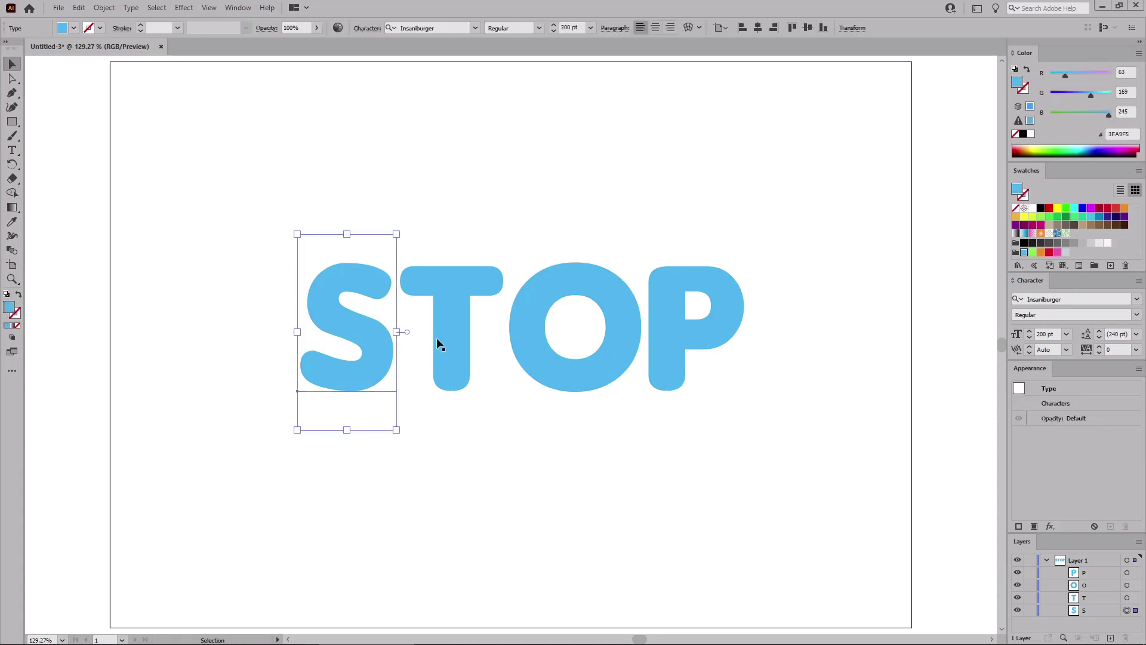
left_click(1015, 209)
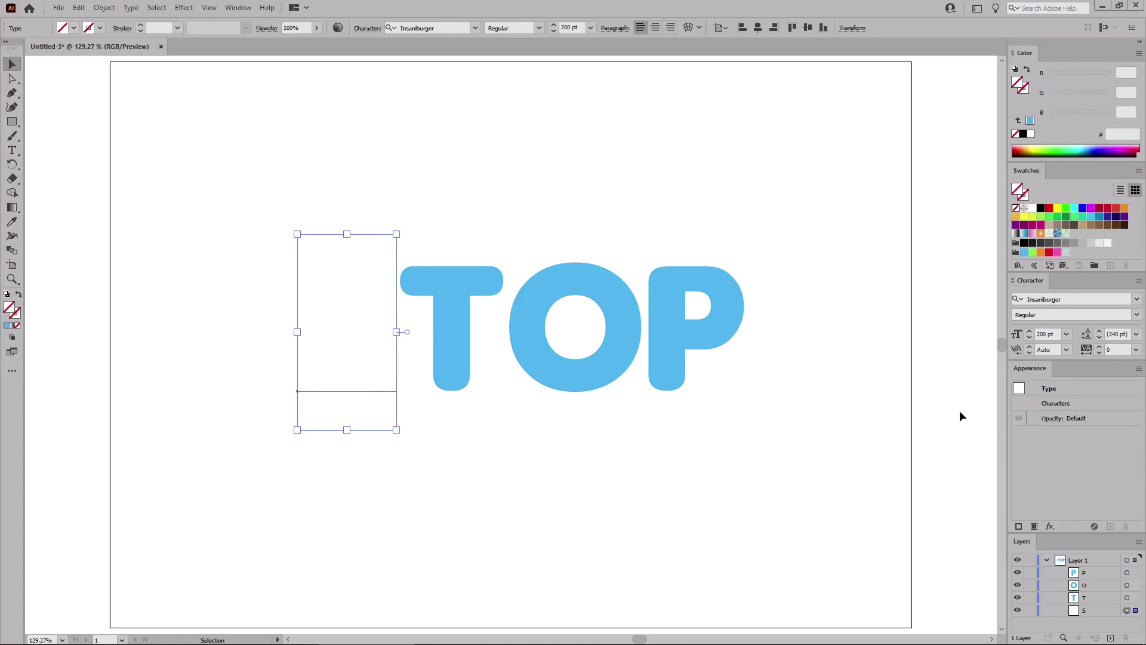
left_click(1036, 528)
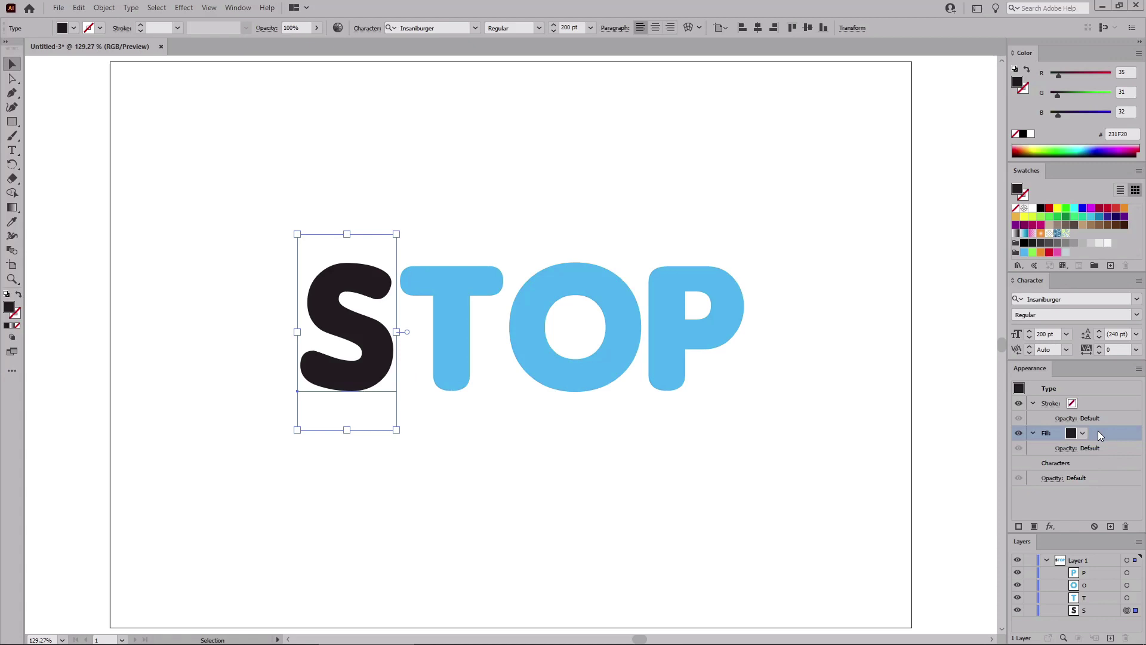
Set the S's new fill to a cream colour with RGB values 255, 245, 225.
left_click(1124, 72)
type("255")
key("Tab")
type("245")
key("Tab")
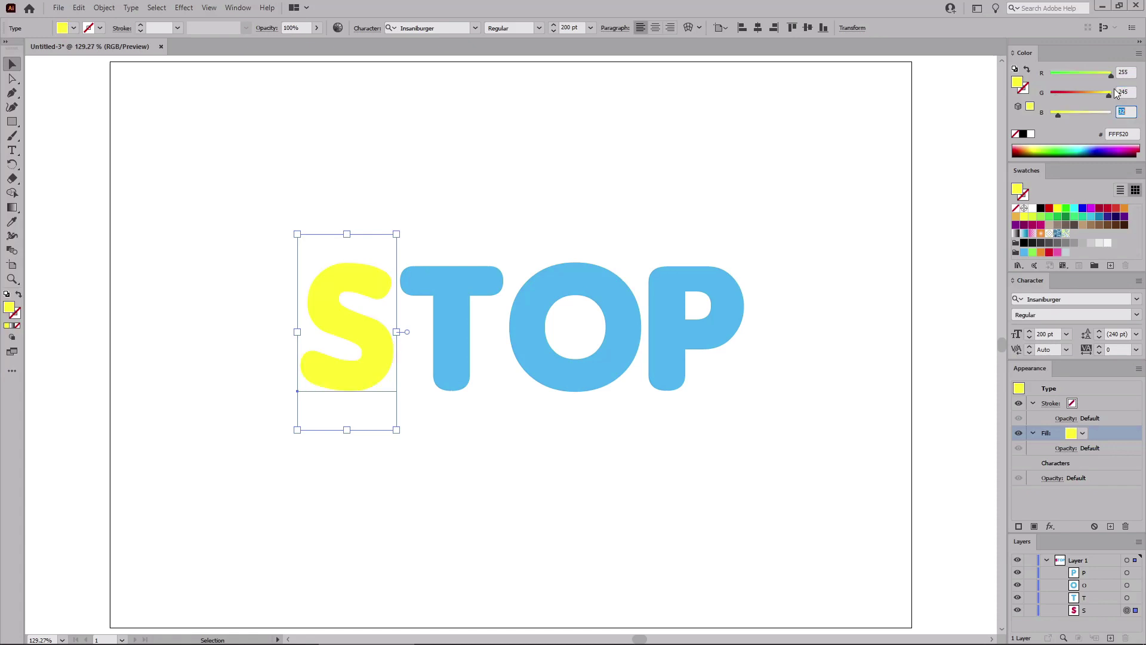
type("225")
key("Return")
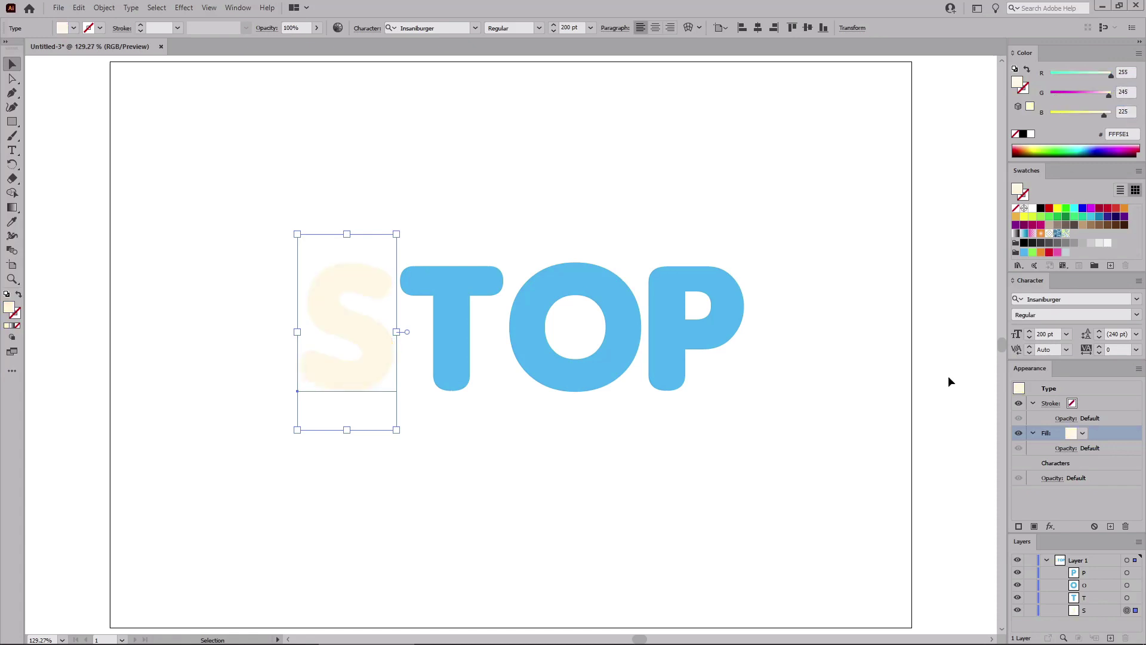
Add a second fill to the S beneath the cream one and colour it green with RGB 0, 146, 69.
left_click(1035, 526)
left_click(1098, 463)
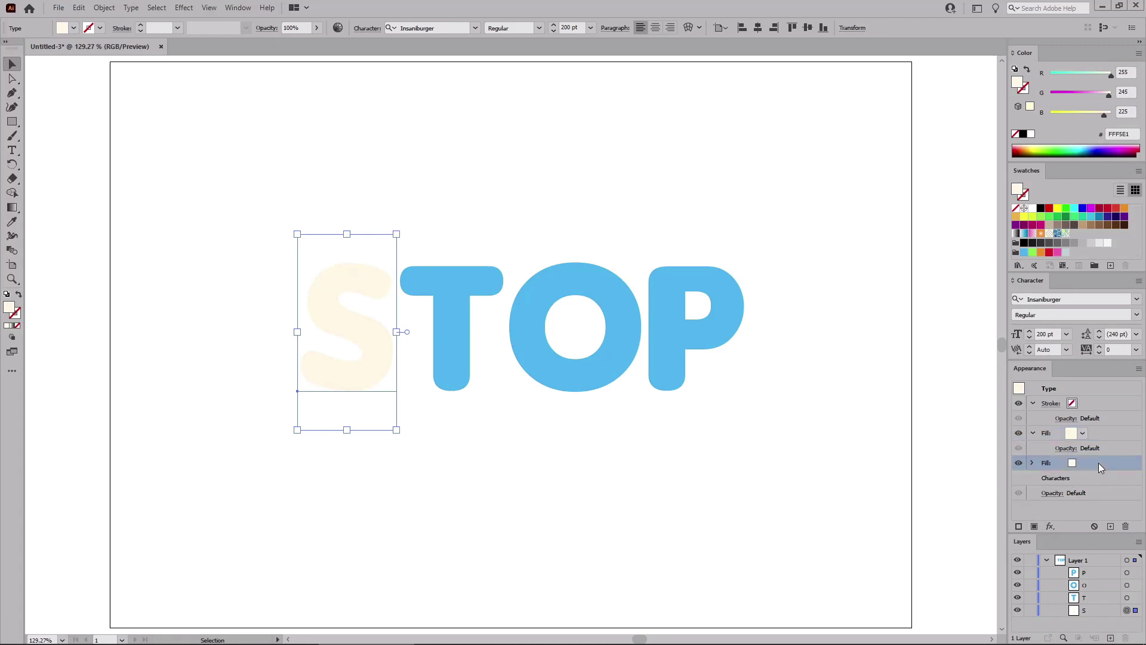
left_click(1133, 72)
type("0")
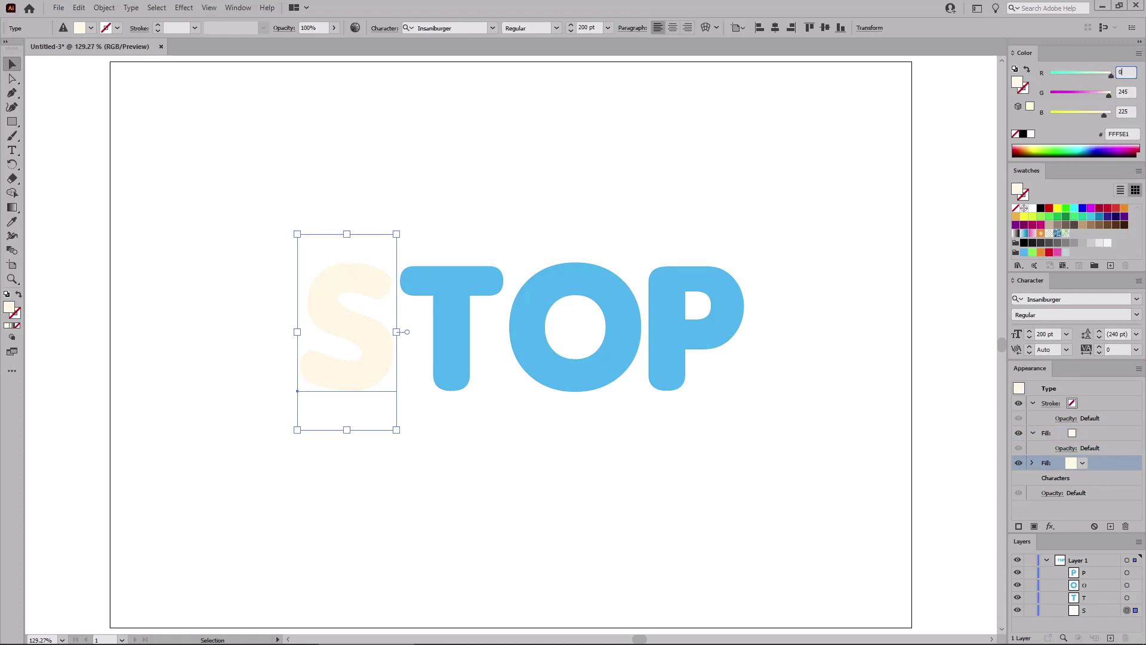
key("Tab")
type("1")
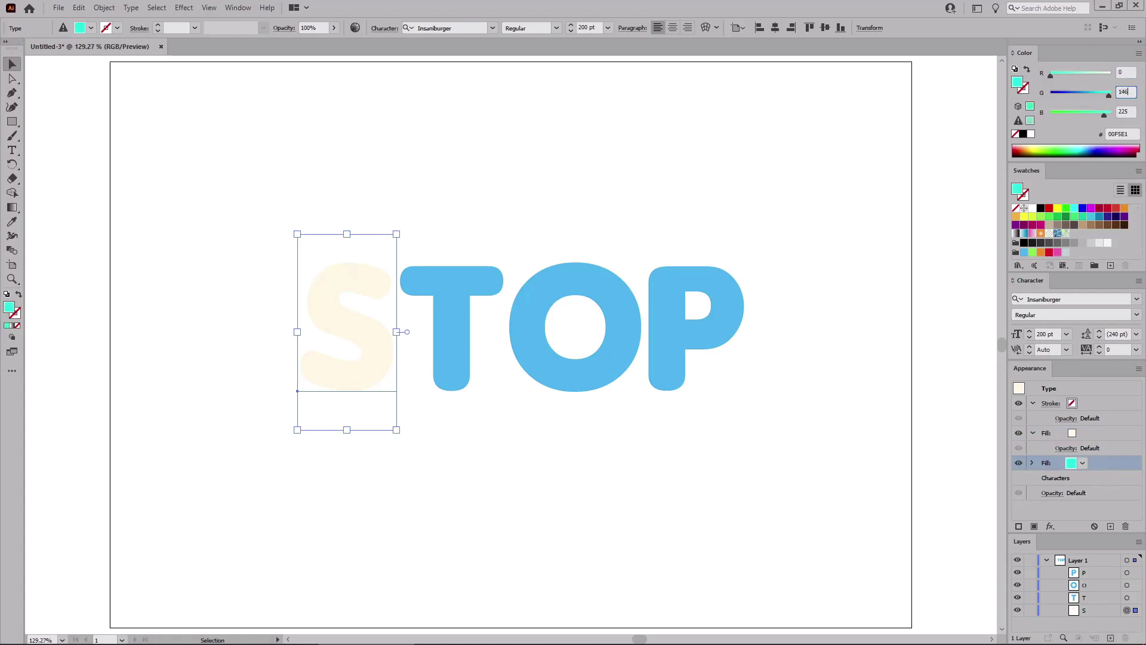
key("Tab")
type("6")
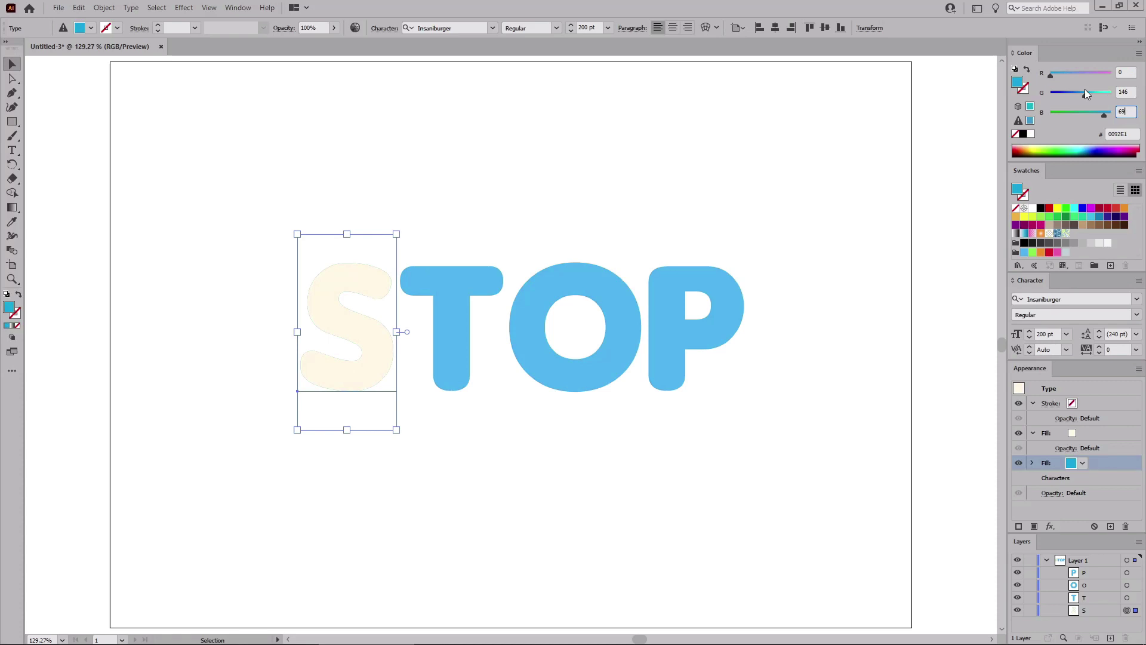
key("Return")
Apply a Transform effect to the S's green fill, moving 0.5 px horizontally and vertically with 750 copies.
left_click(185, 7)
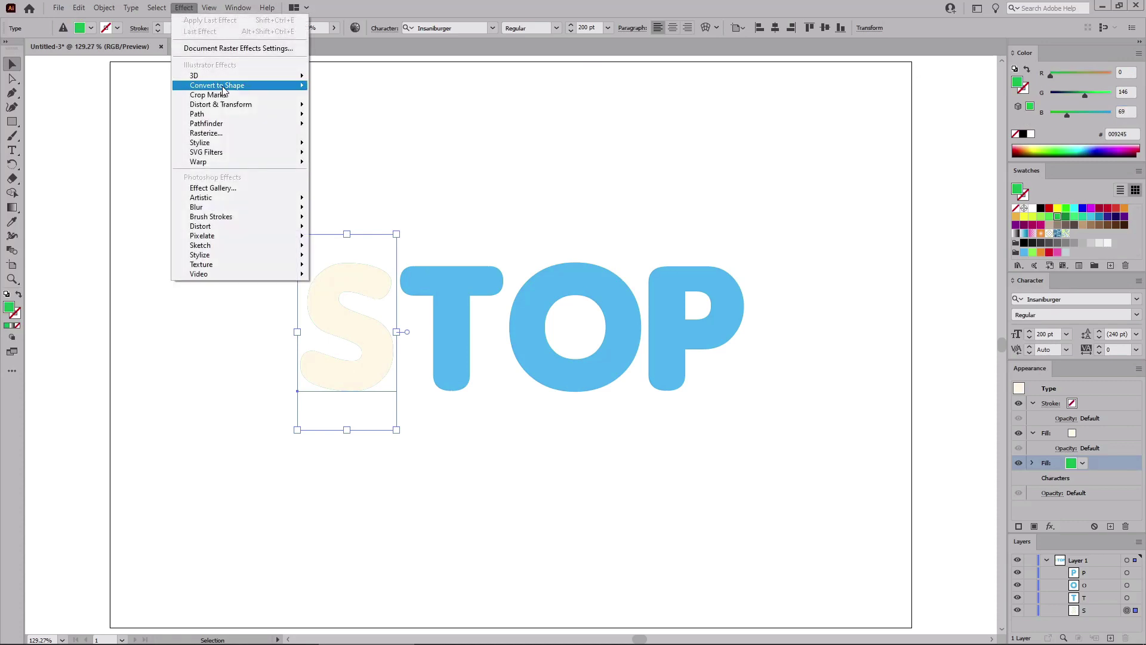
mouse_move(226, 104)
left_click(356, 145)
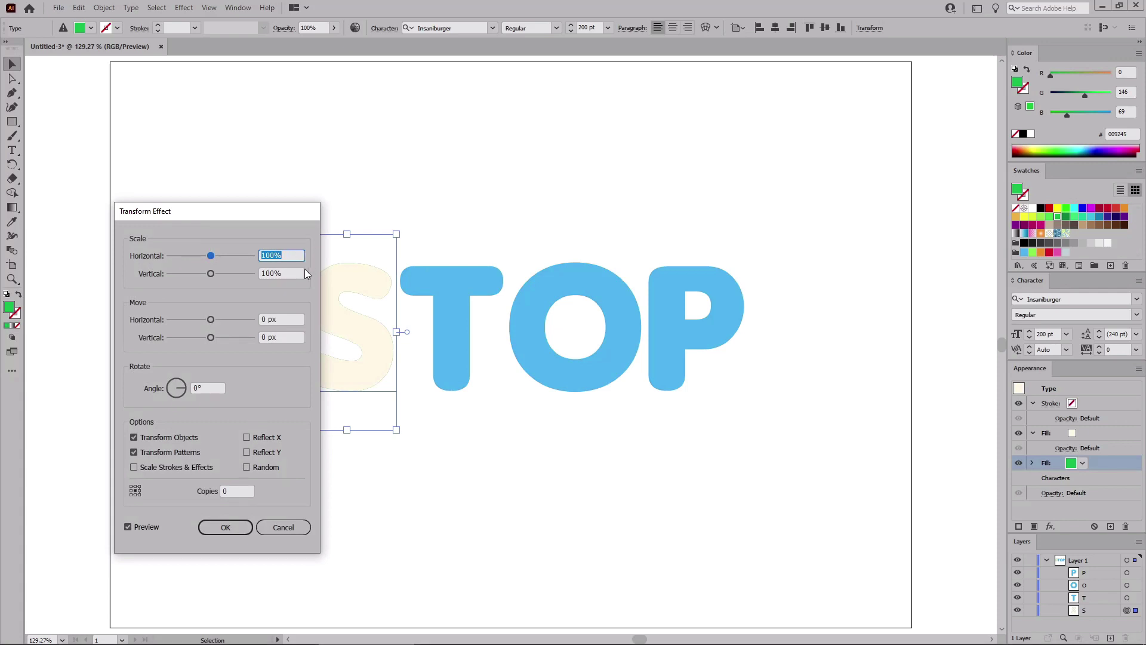
left_click(285, 320)
type("0.")
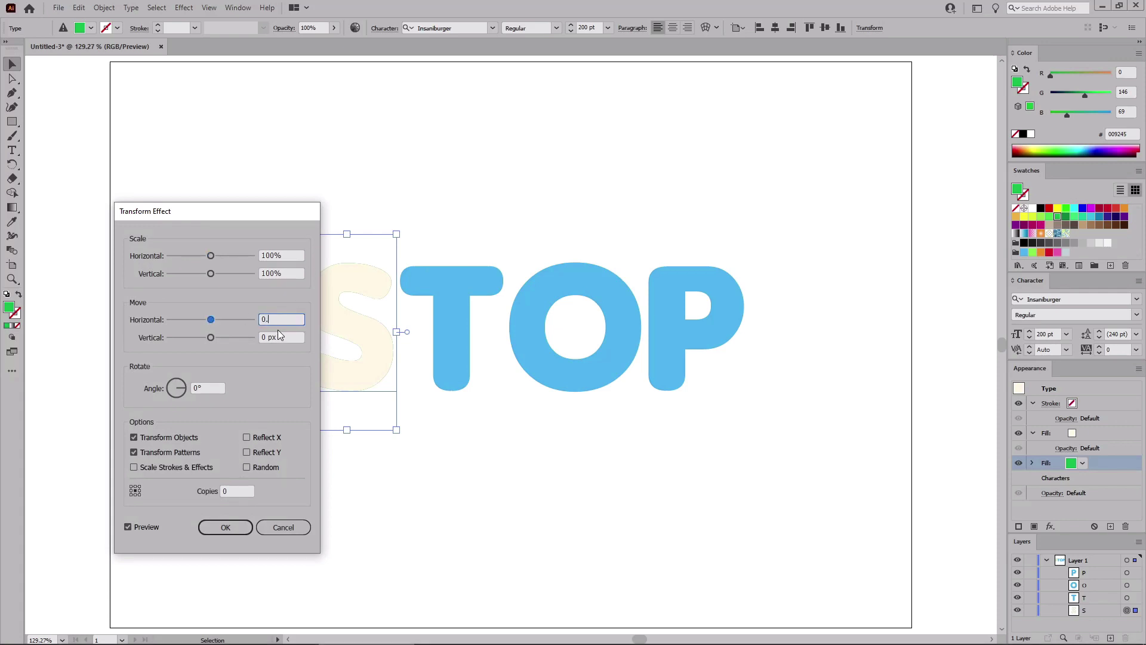
type("5")
key("Tab")
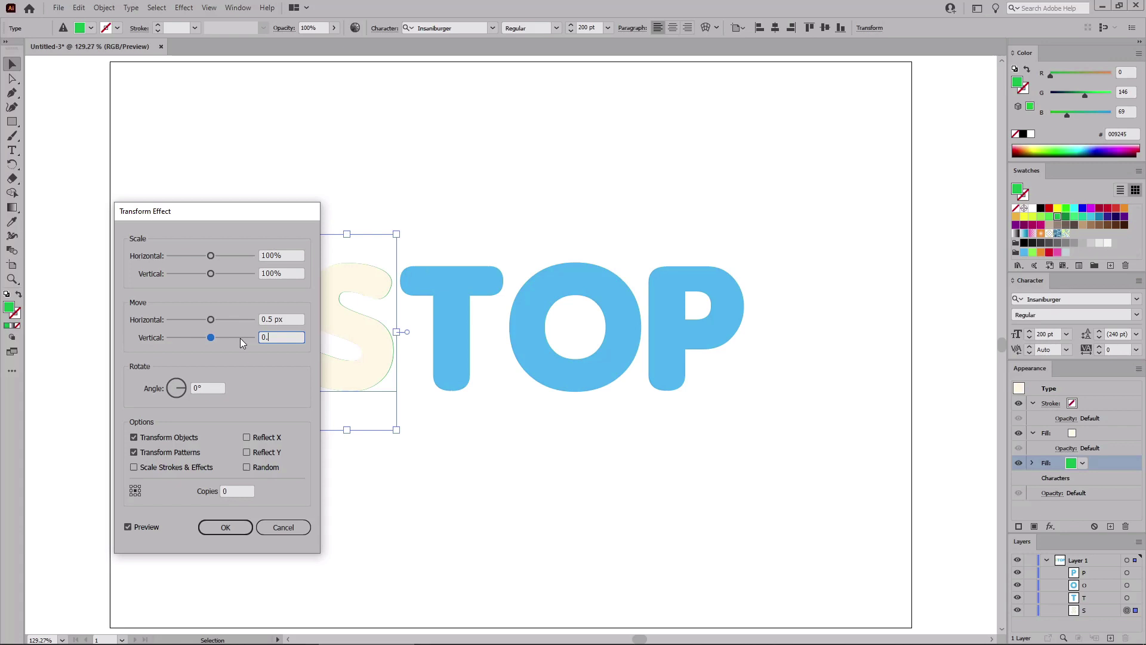
type("0.5")
left_click(233, 493)
left_click(284, 335)
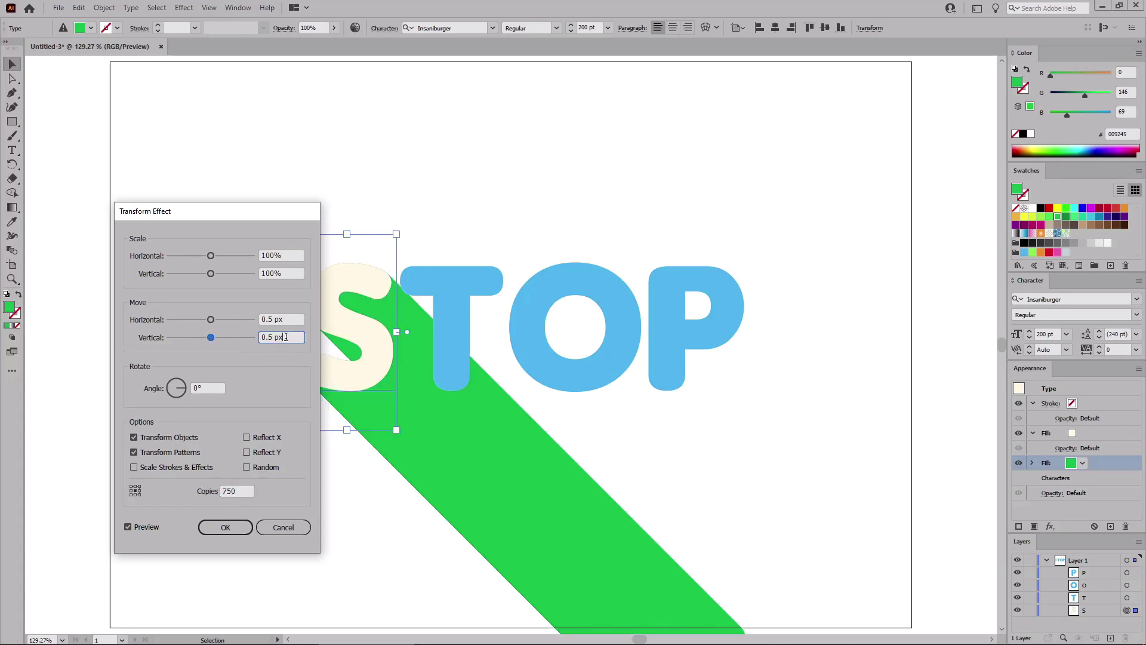
left_click(225, 527)
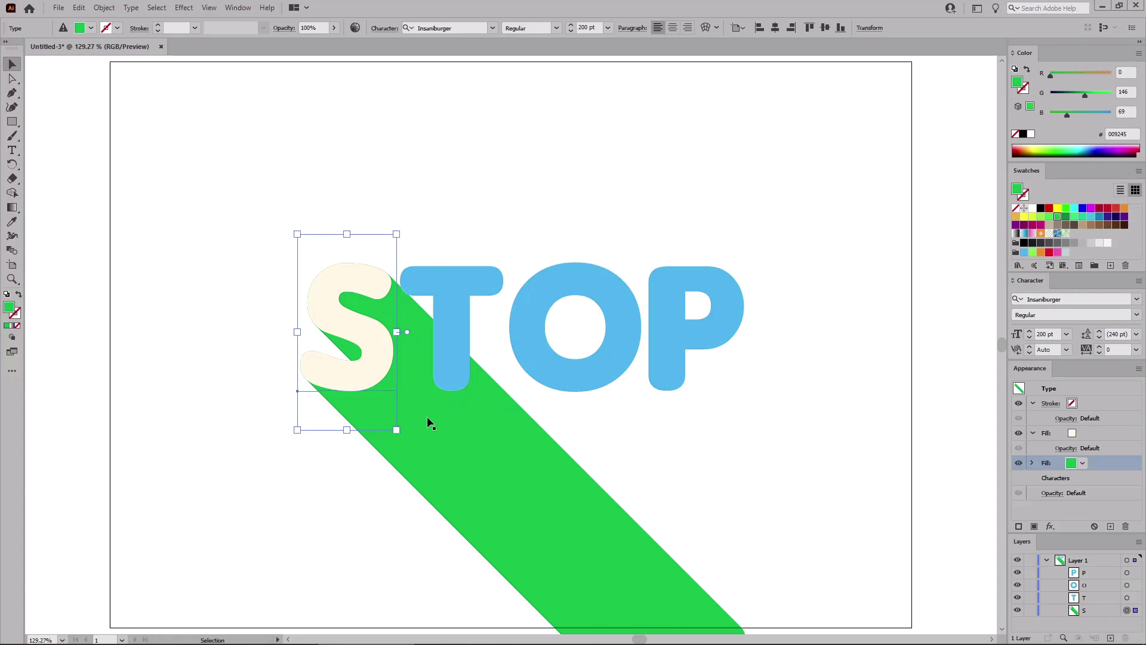
Add a fill between the S's cream and green fills and colour it dark purple with RGB 42, 27, 67.
left_click(1035, 527)
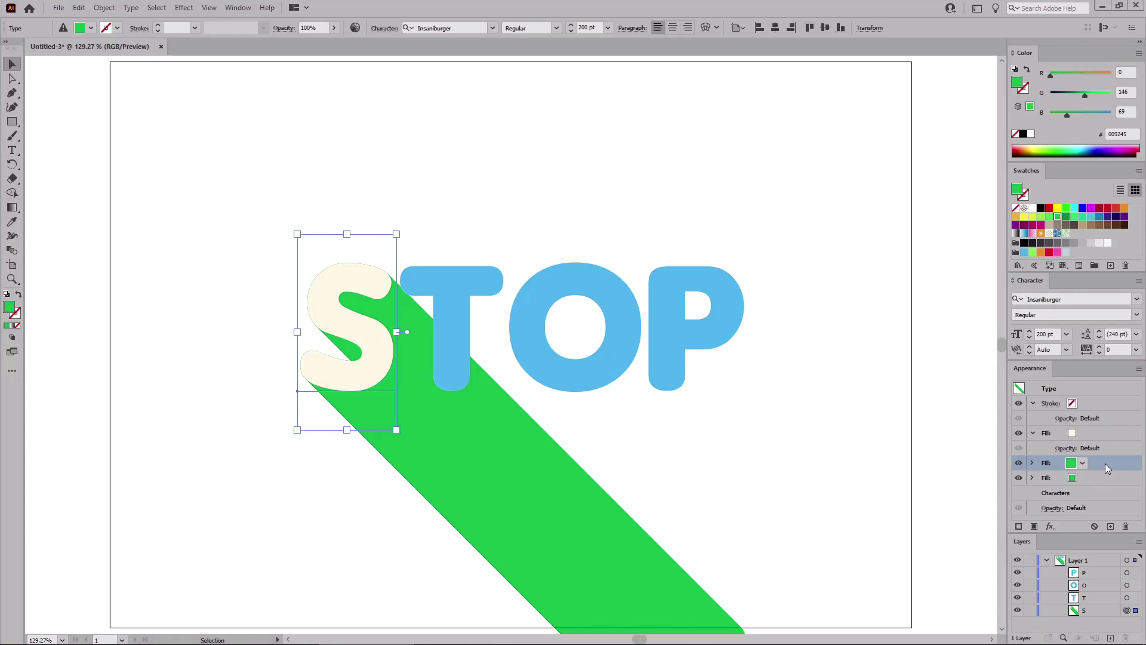
left_click(1033, 431)
left_click(1033, 405)
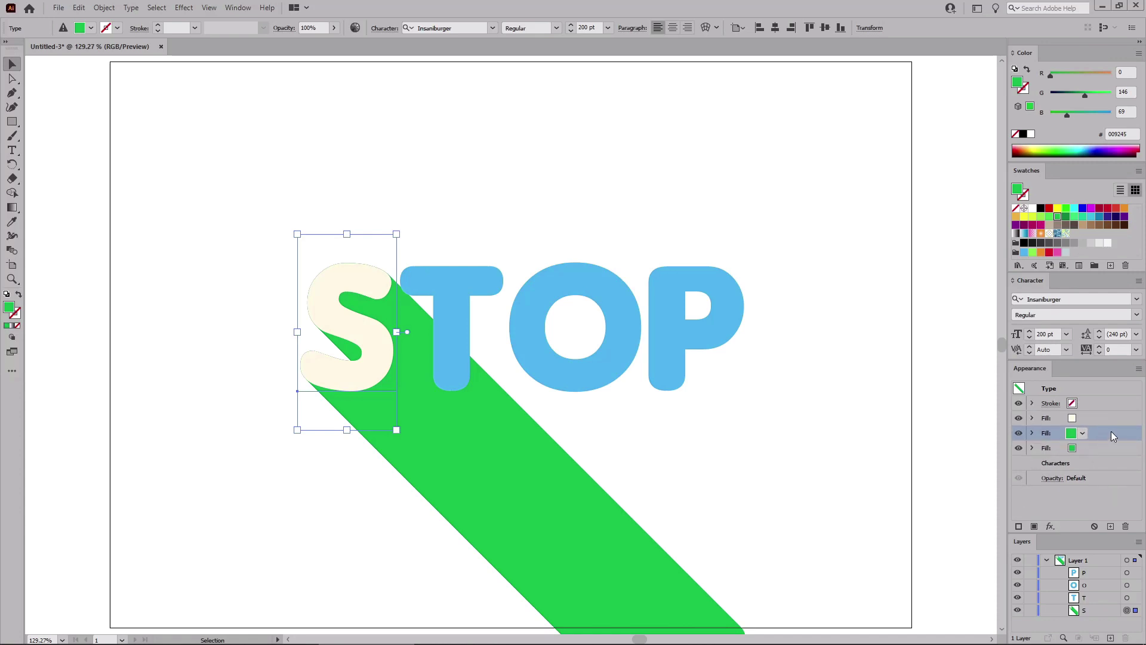
left_click(1125, 72)
type("42")
key("Tab")
type("27")
key("Tab")
type("6")
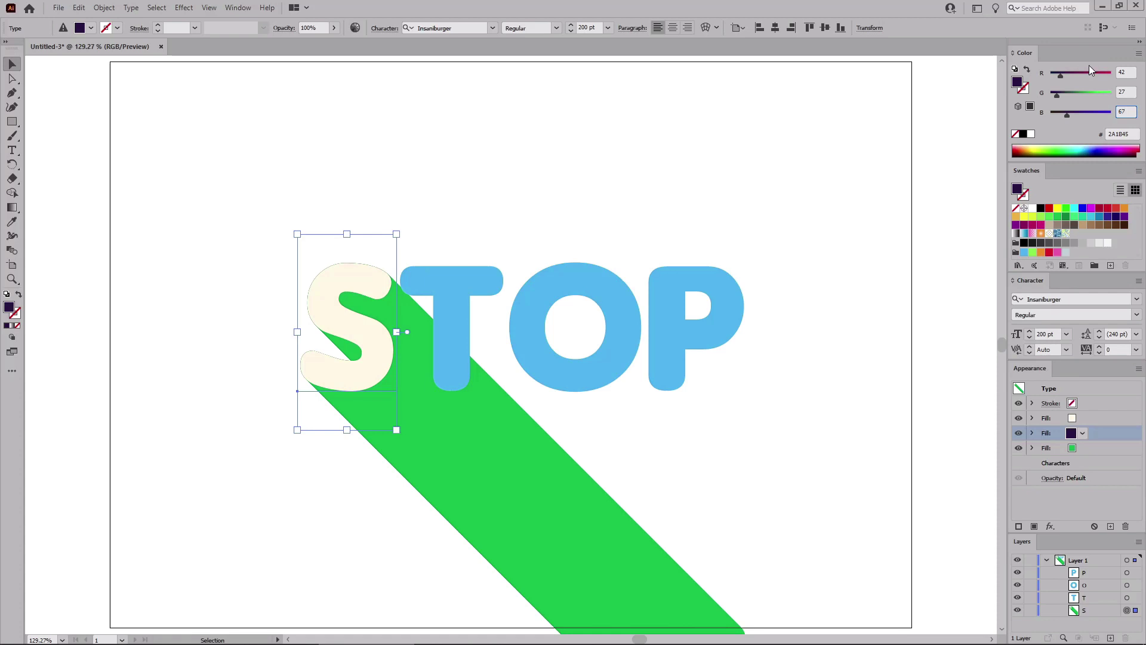
Apply an inward Offset Path effect with miter joins to the S's dark purple fill.
left_click(184, 8)
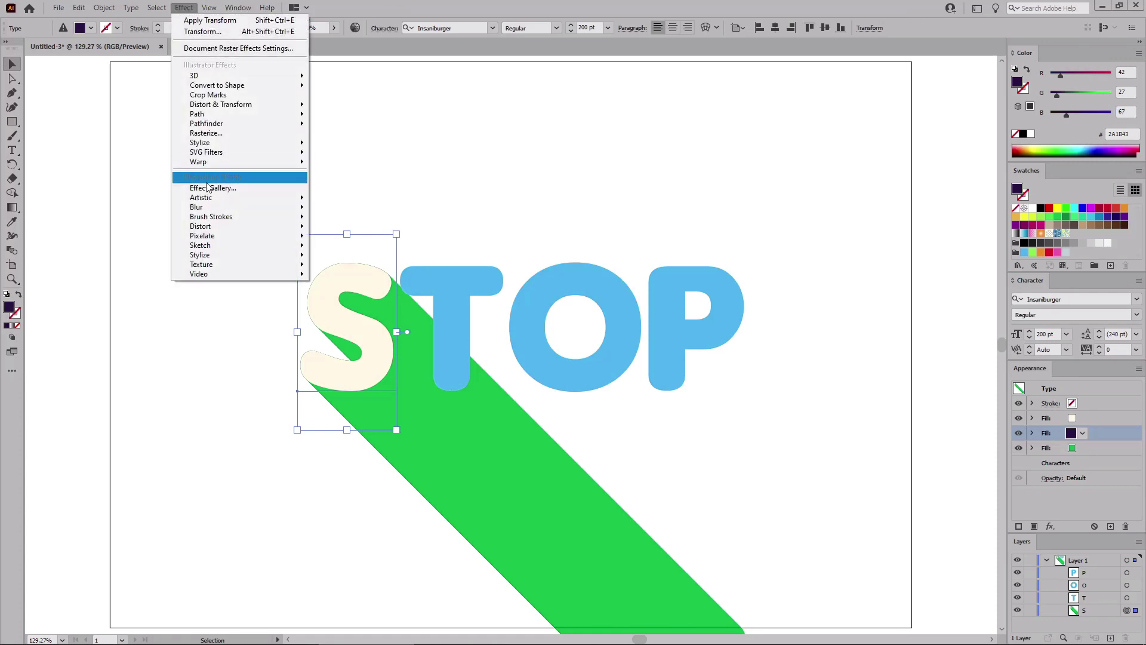
mouse_move(218, 118)
left_click(321, 118)
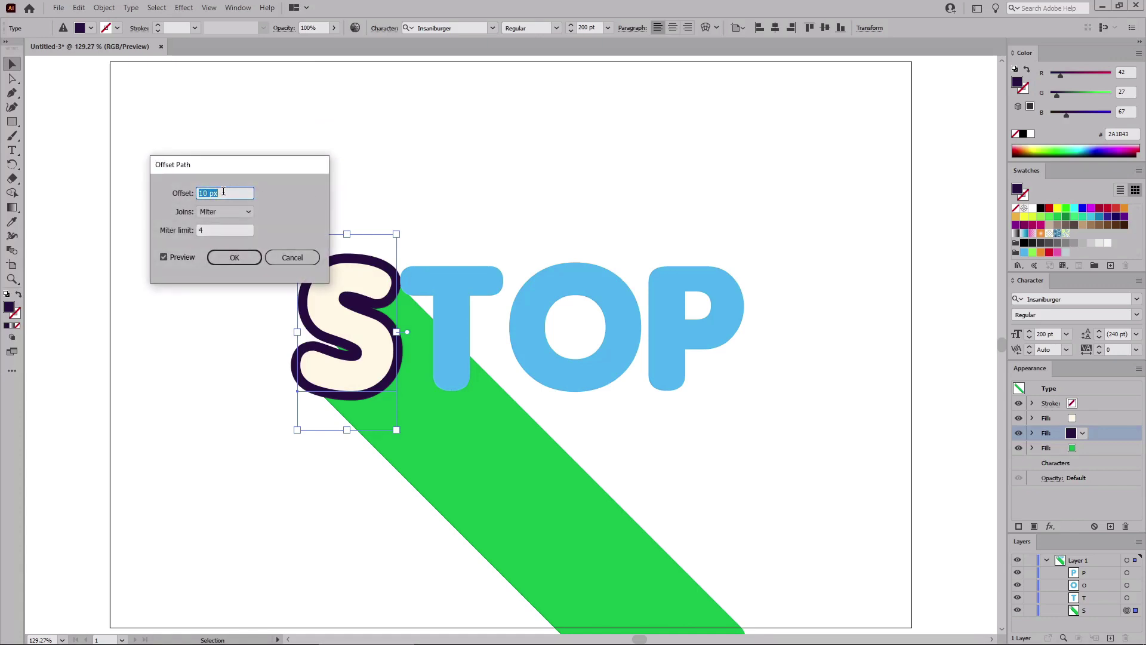
left_click(200, 193)
left_click(235, 258)
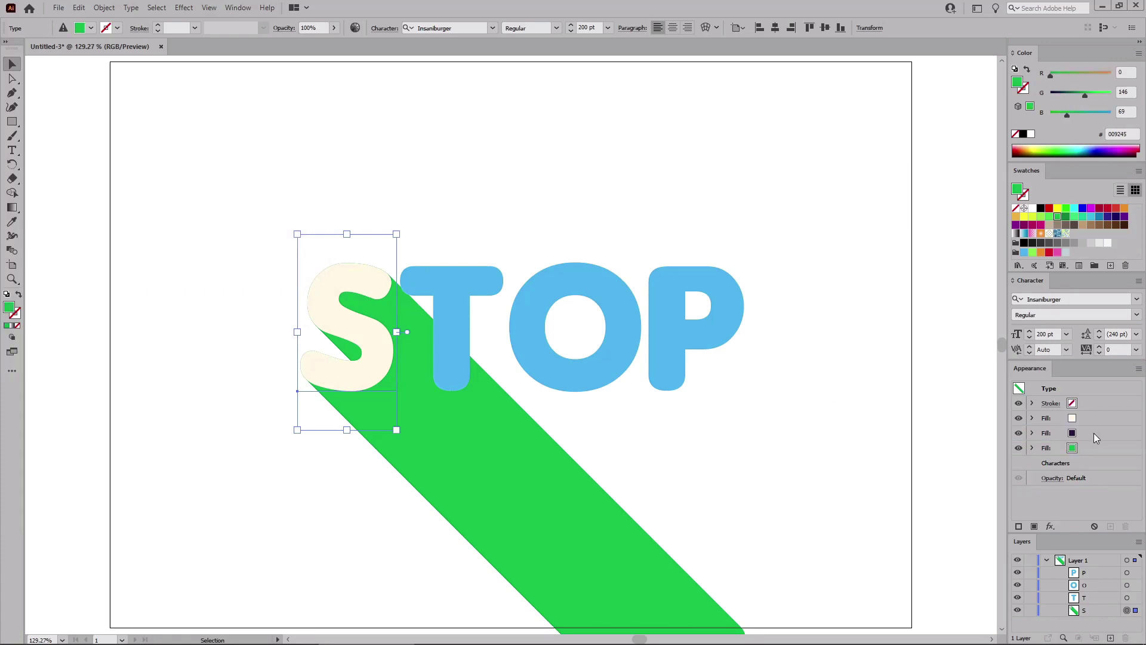
Apply a Transform effect to the S's dark purple fill, moving it 15 px horizontally and 15 px vertically.
left_click(1067, 434)
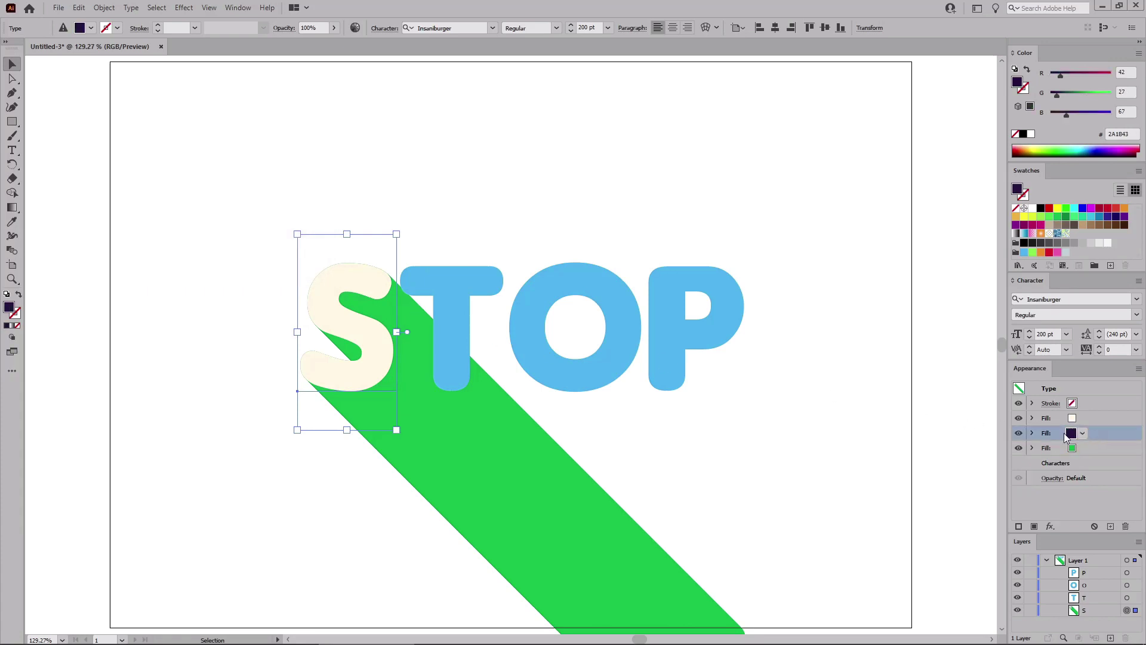
left_click(1032, 432)
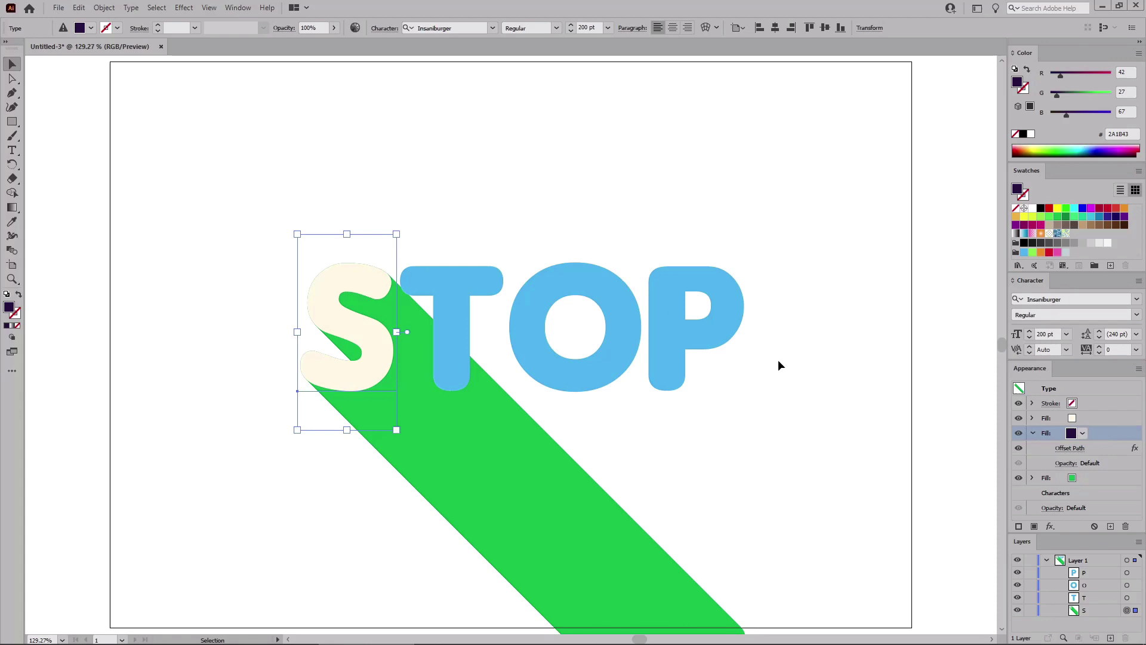
left_click(179, 9)
mouse_move(258, 106)
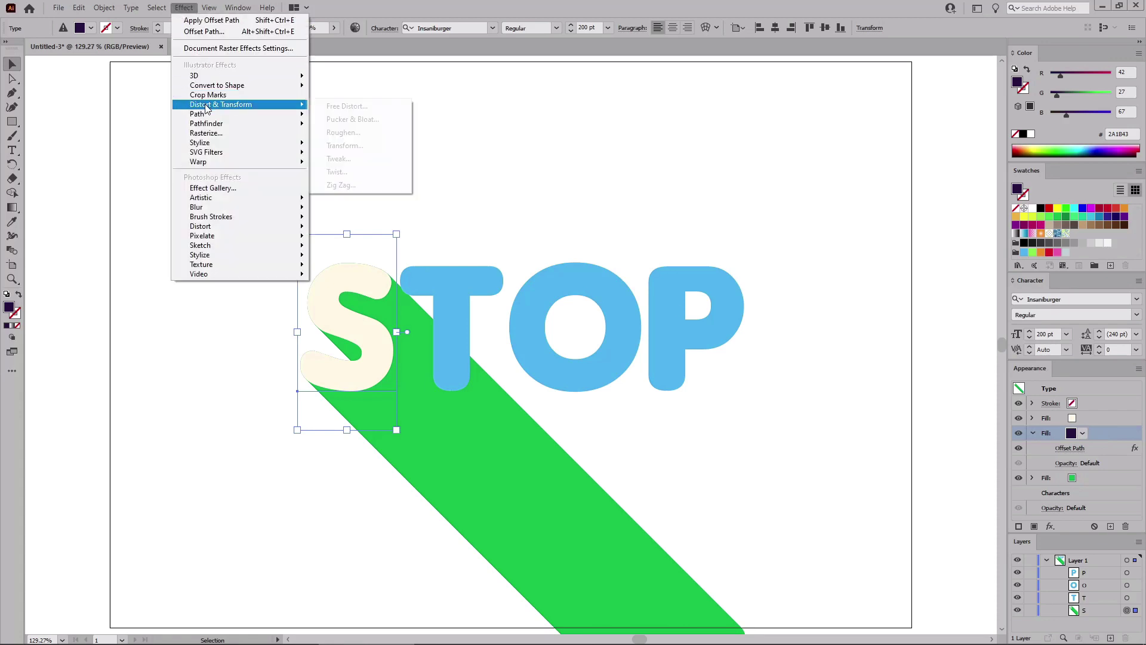
left_click(338, 148)
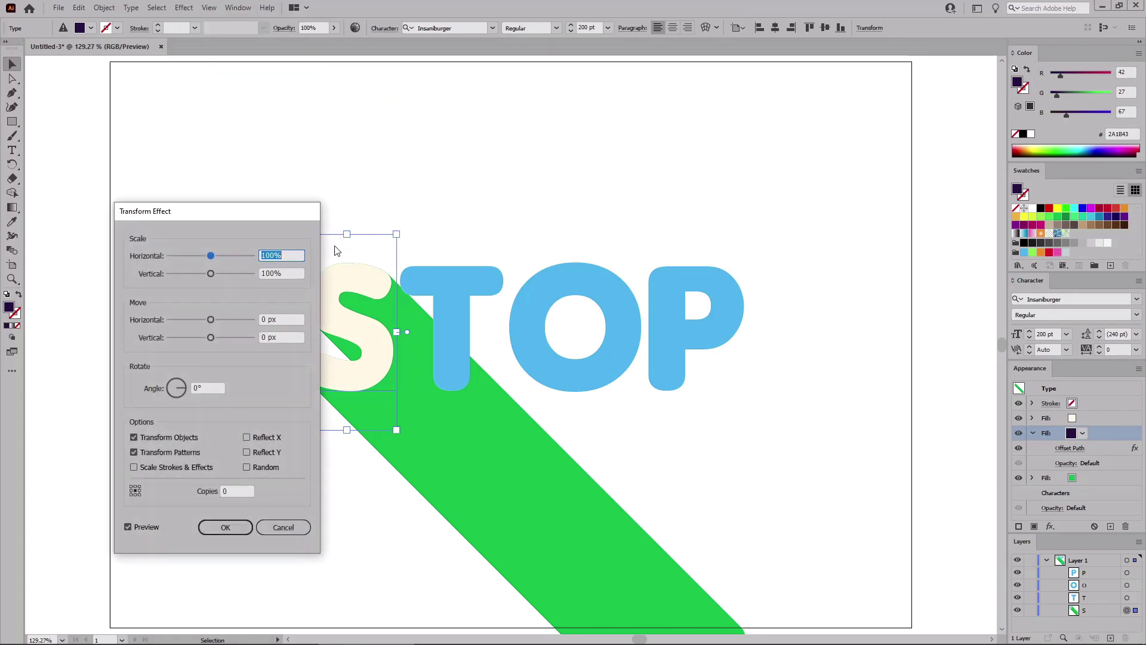
triple_click(284, 318)
type("15")
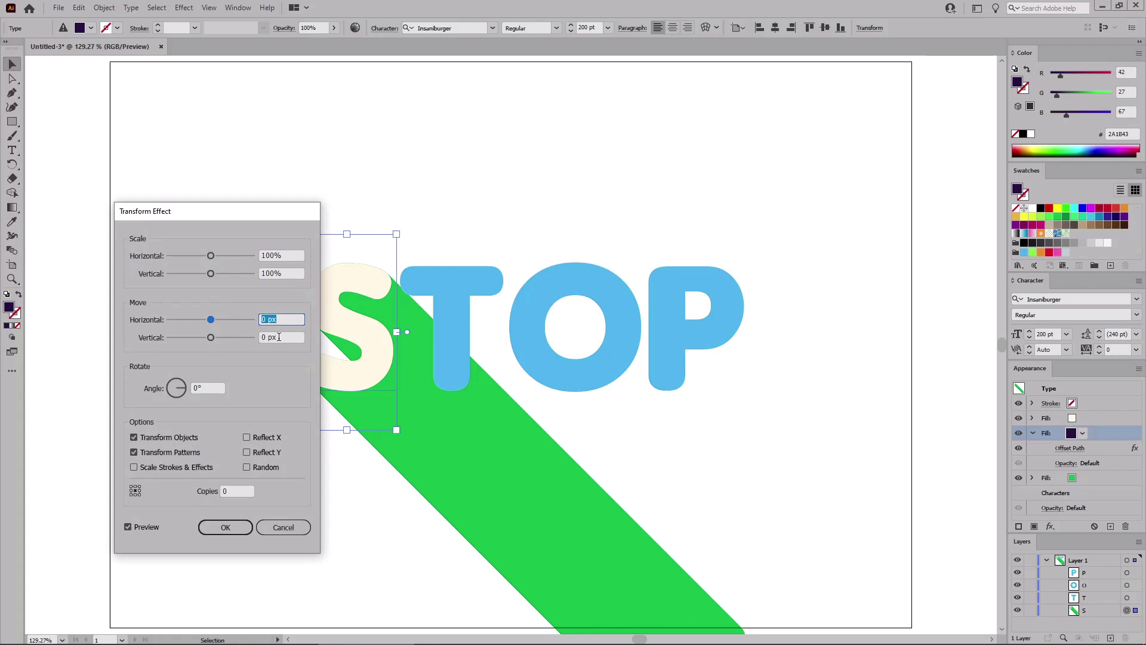
key("Tab")
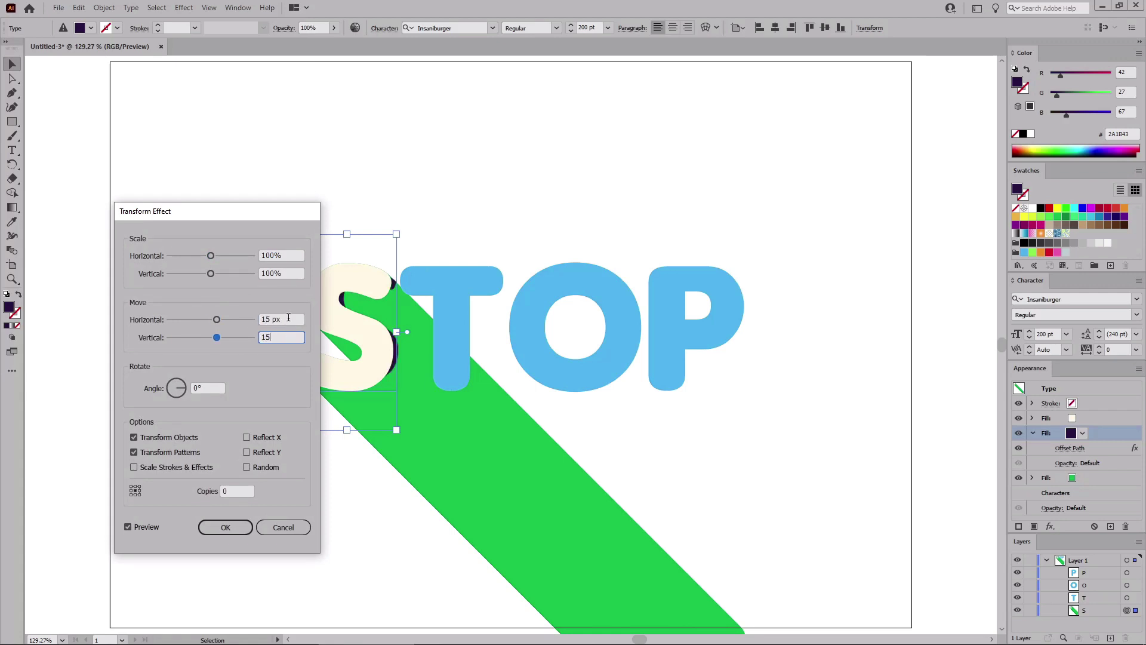
type("15")
left_click(289, 317)
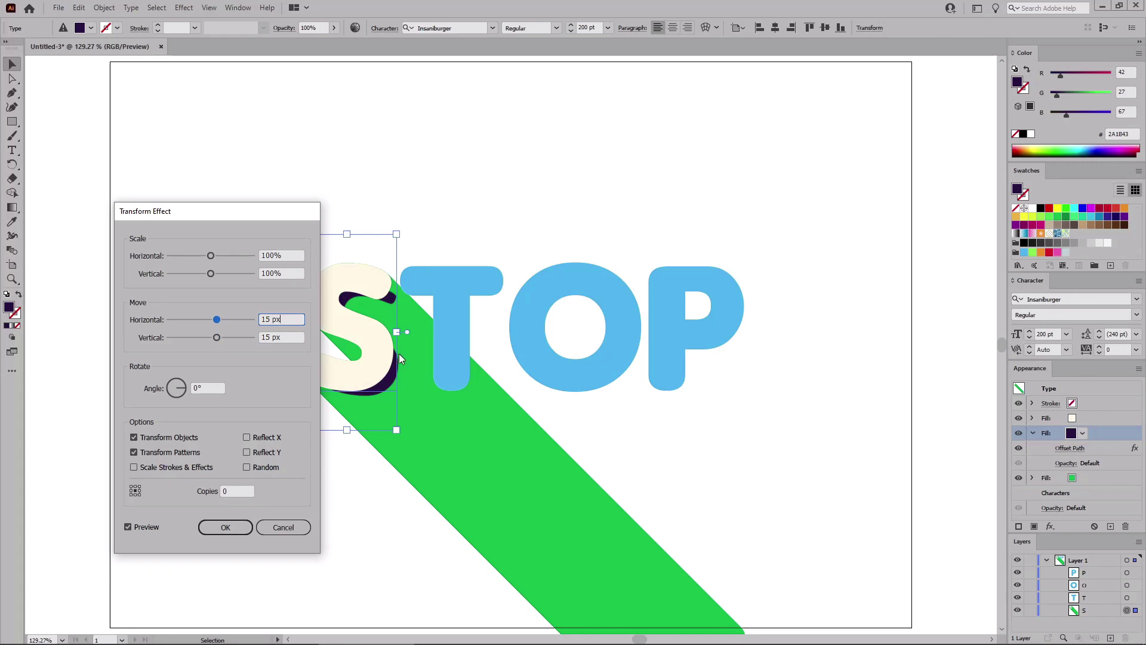
left_click(229, 526)
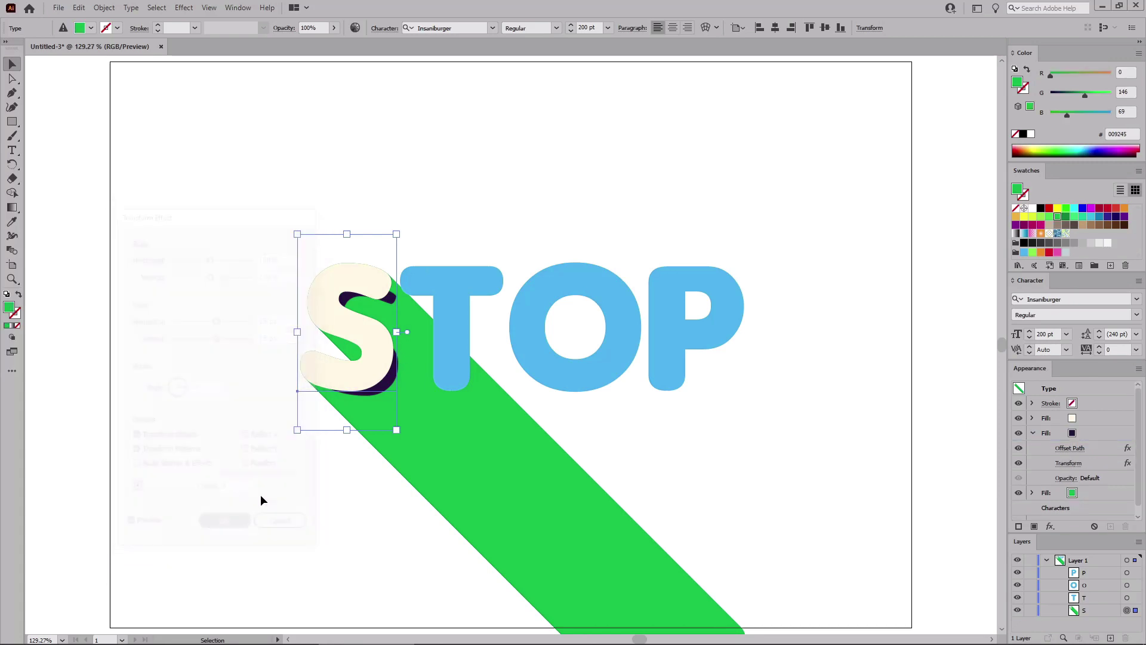
Apply a Gaussian Blur with a 5-pixel radius to the S's dark purple fill.
left_click(1099, 432)
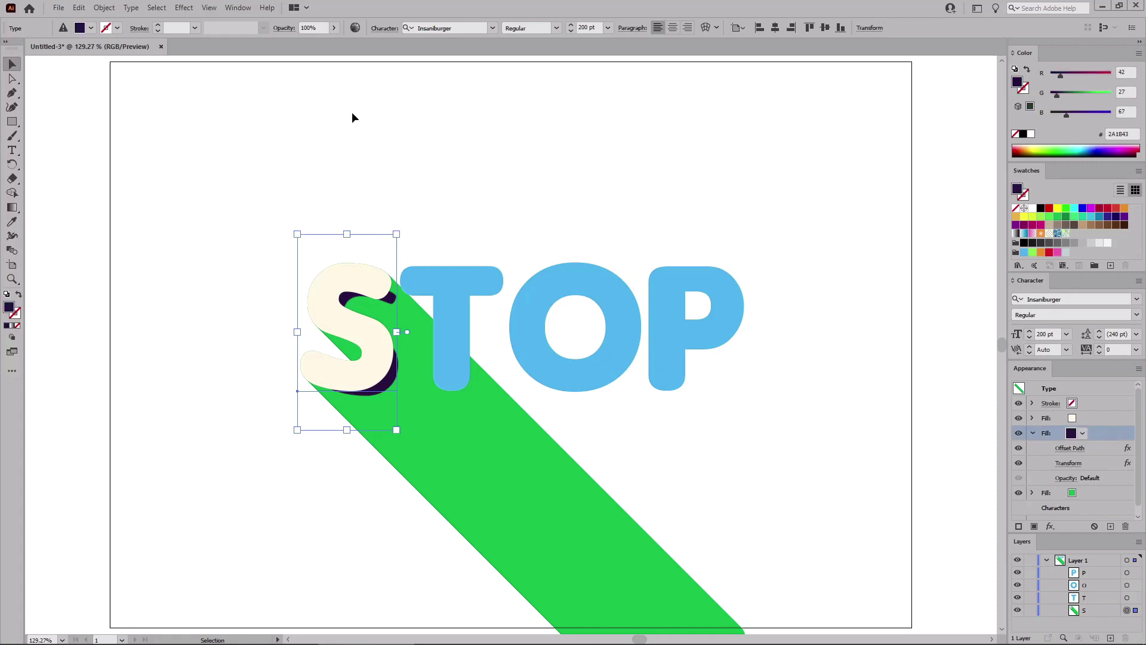
left_click(184, 9)
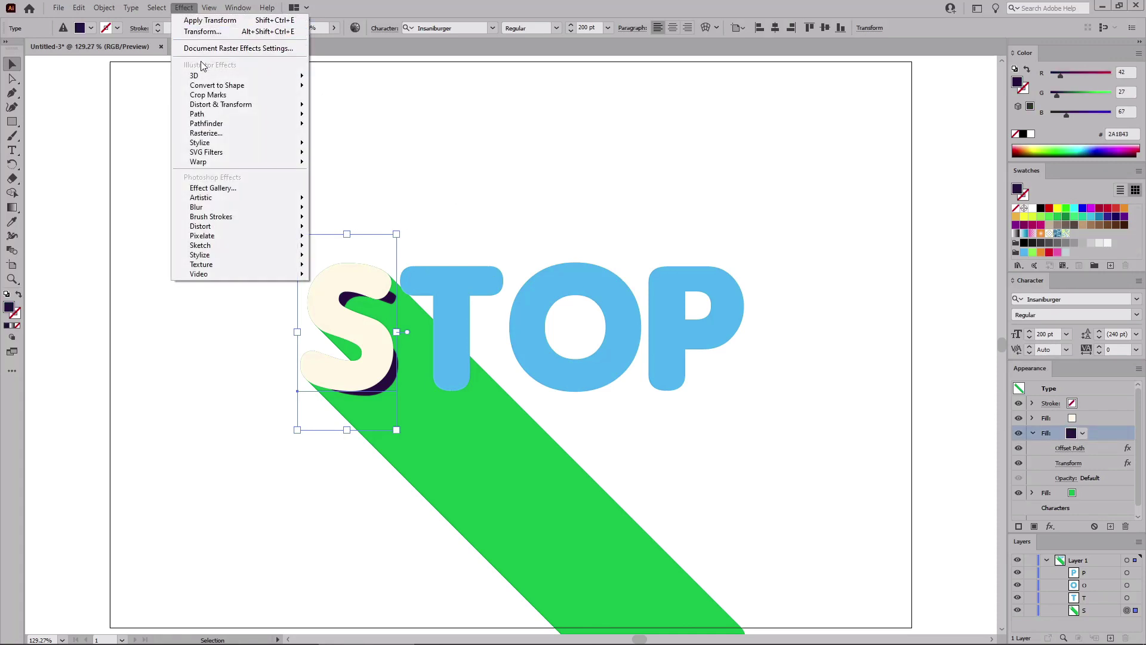
mouse_move(196, 209)
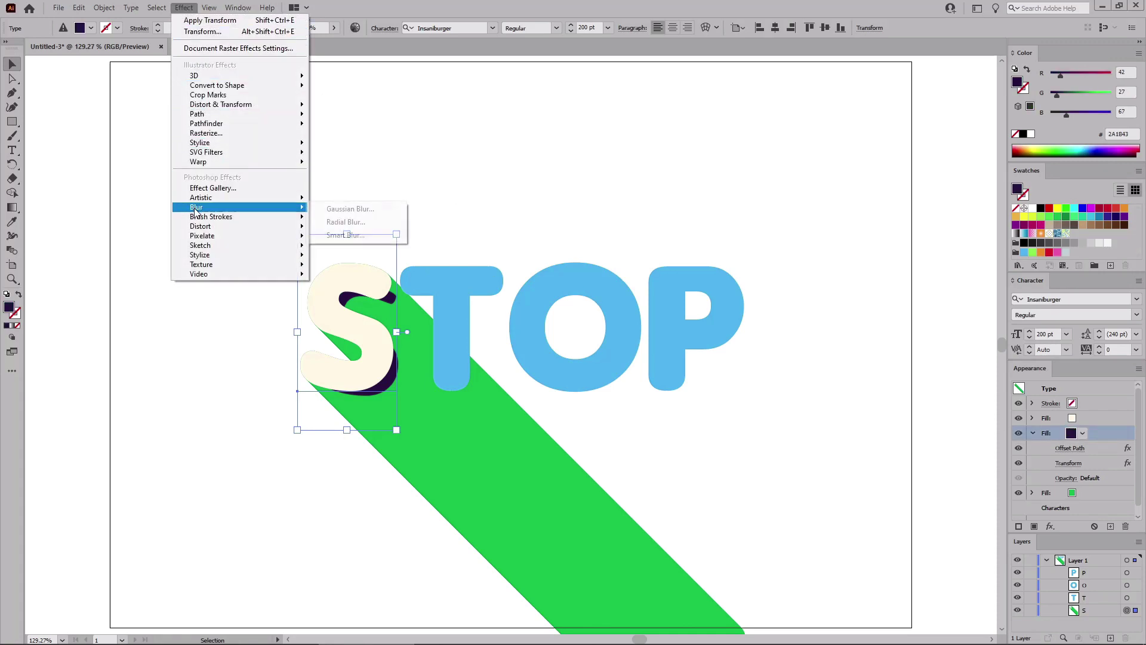
left_click(345, 209)
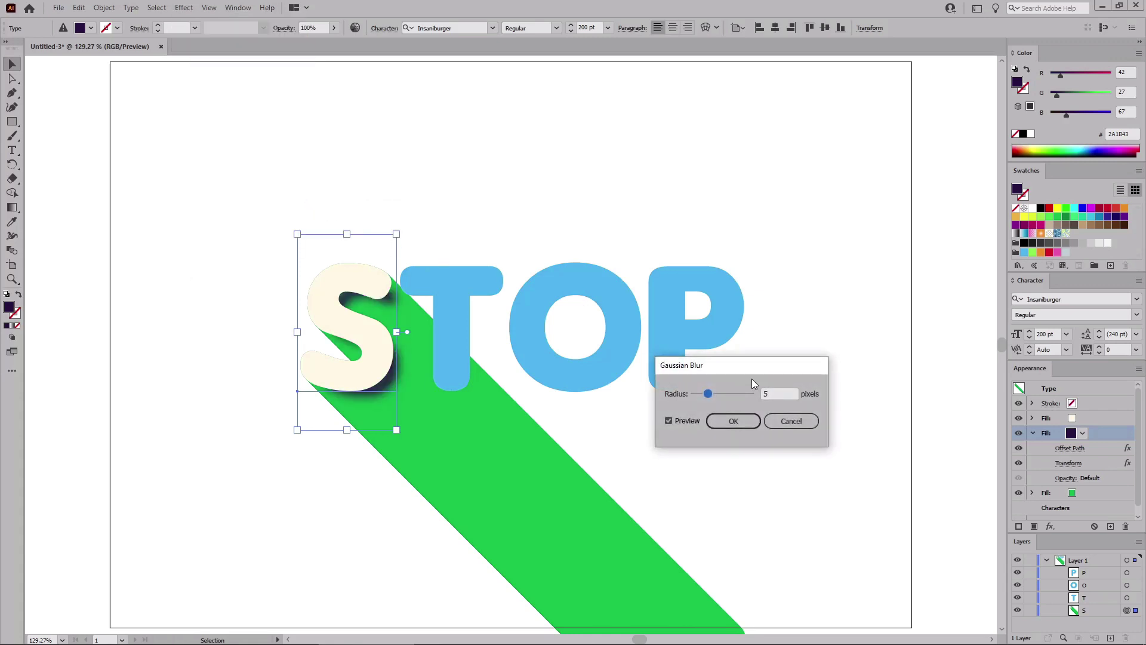
double_click(762, 394)
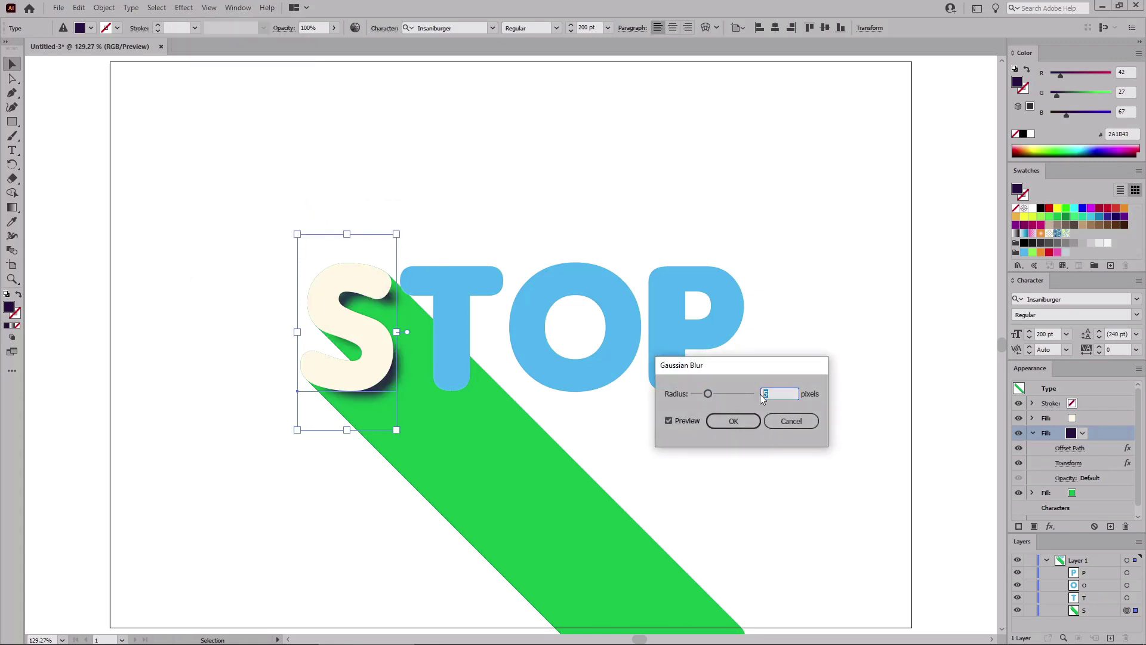
left_click(733, 420)
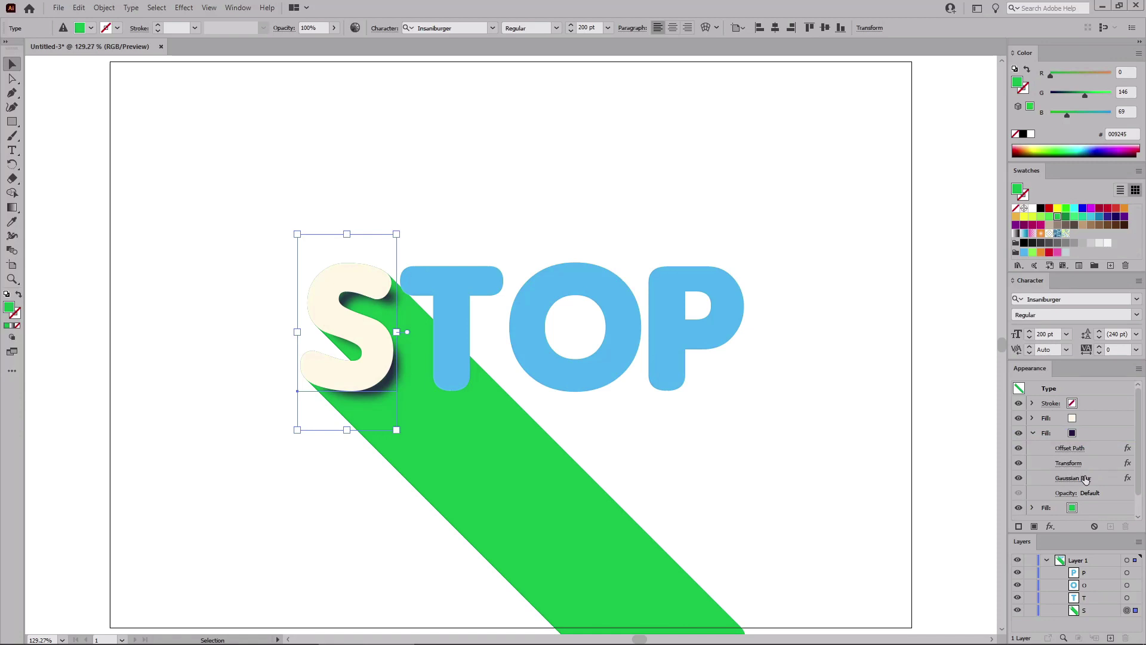
Set the opacity of the S's dark purple fill to 10% and copy the S's appearance to the T, O and P.
left_click(1066, 495)
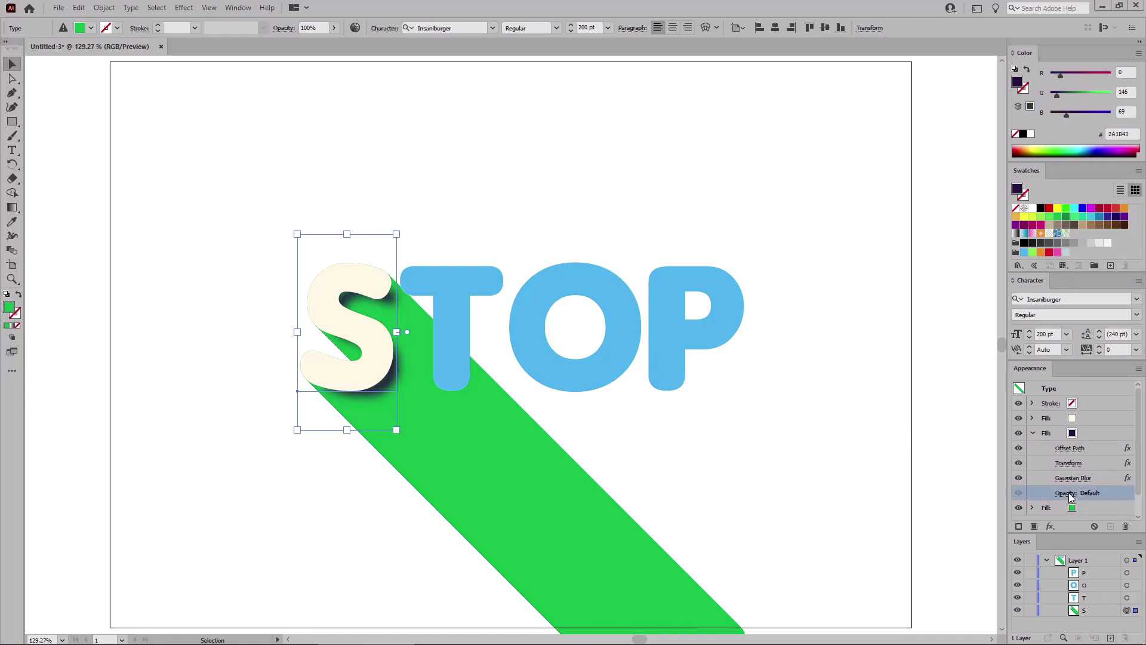
type("10")
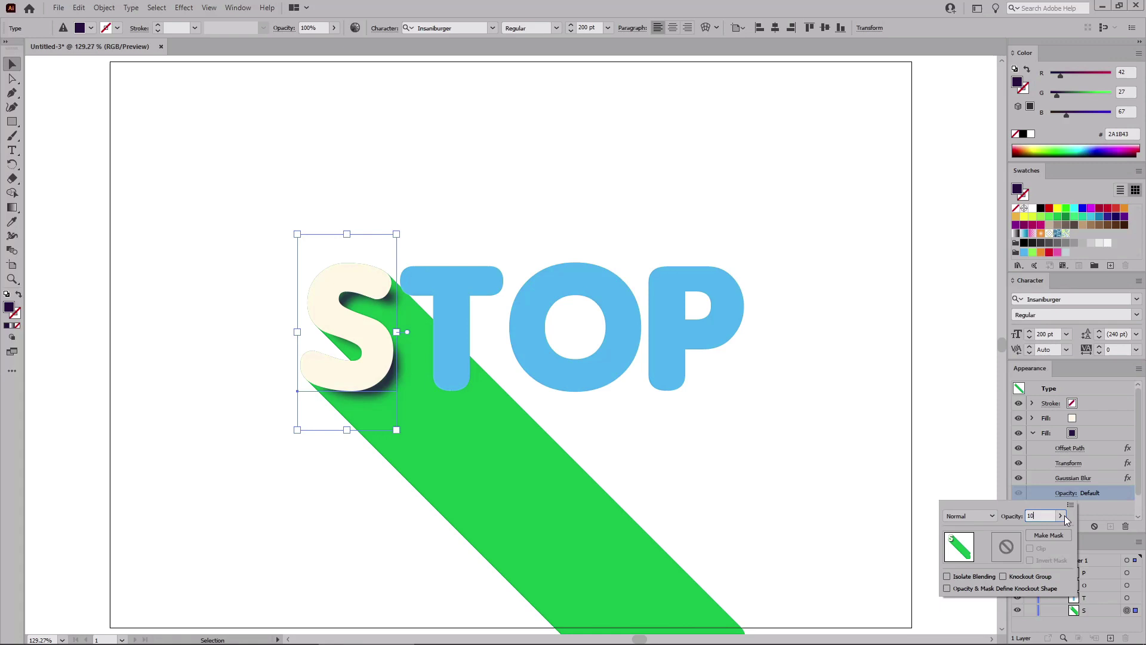
key("Return")
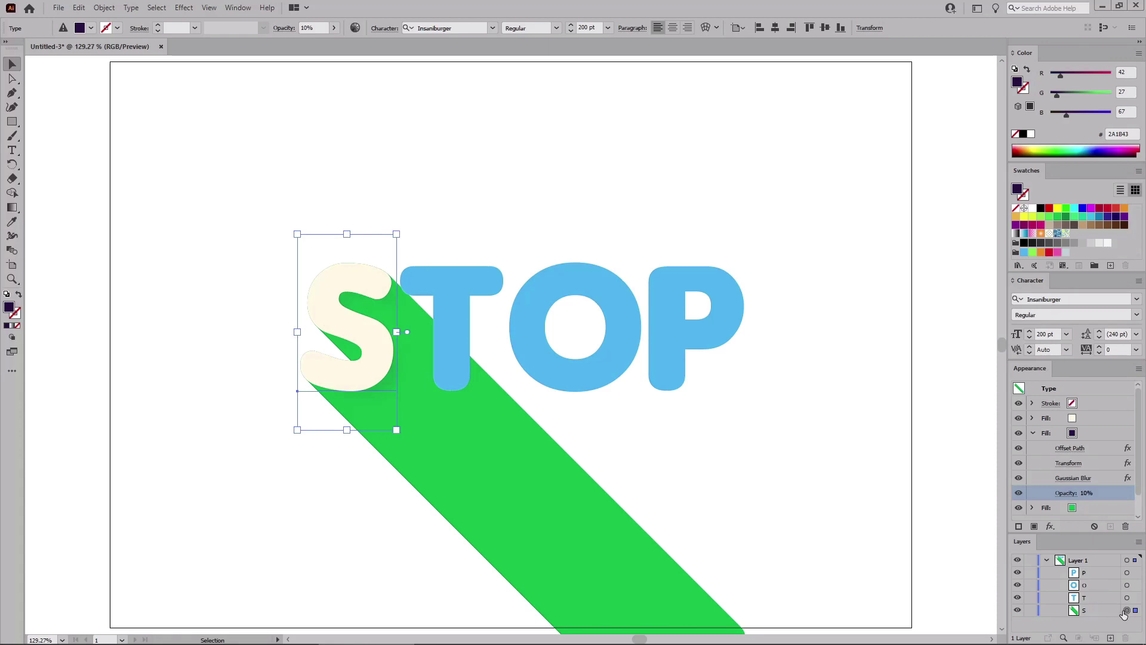
left_click_drag(1124, 613, 1128, 575)
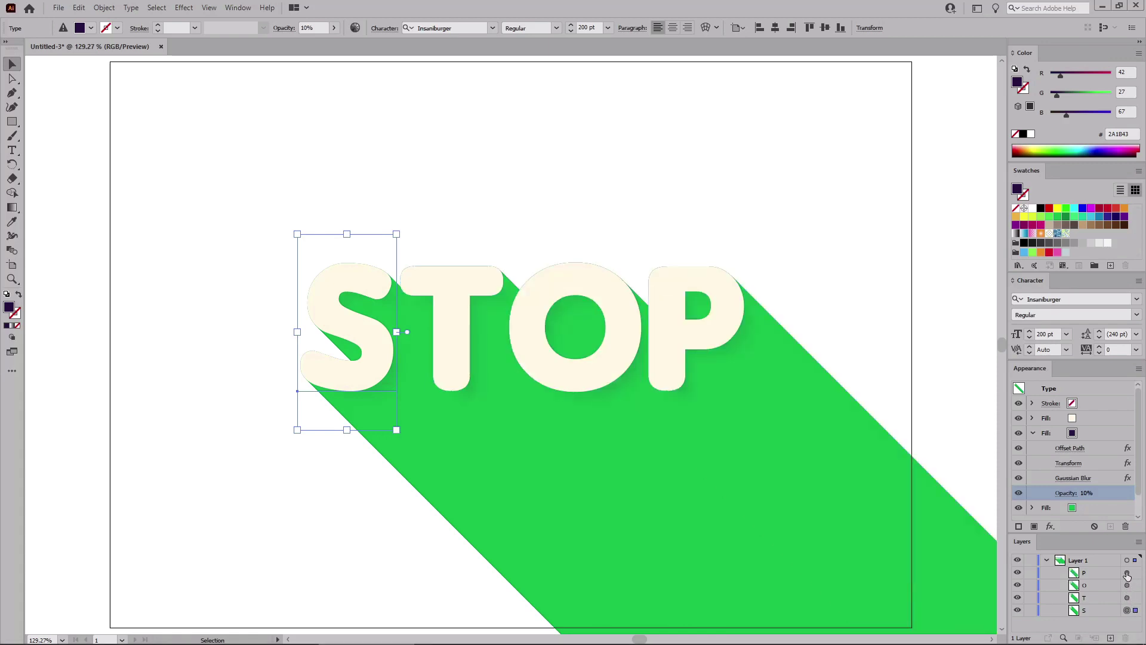
Recolour the T's green extrusion fill orange with RGB 255, 154, 9.
left_click(449, 345)
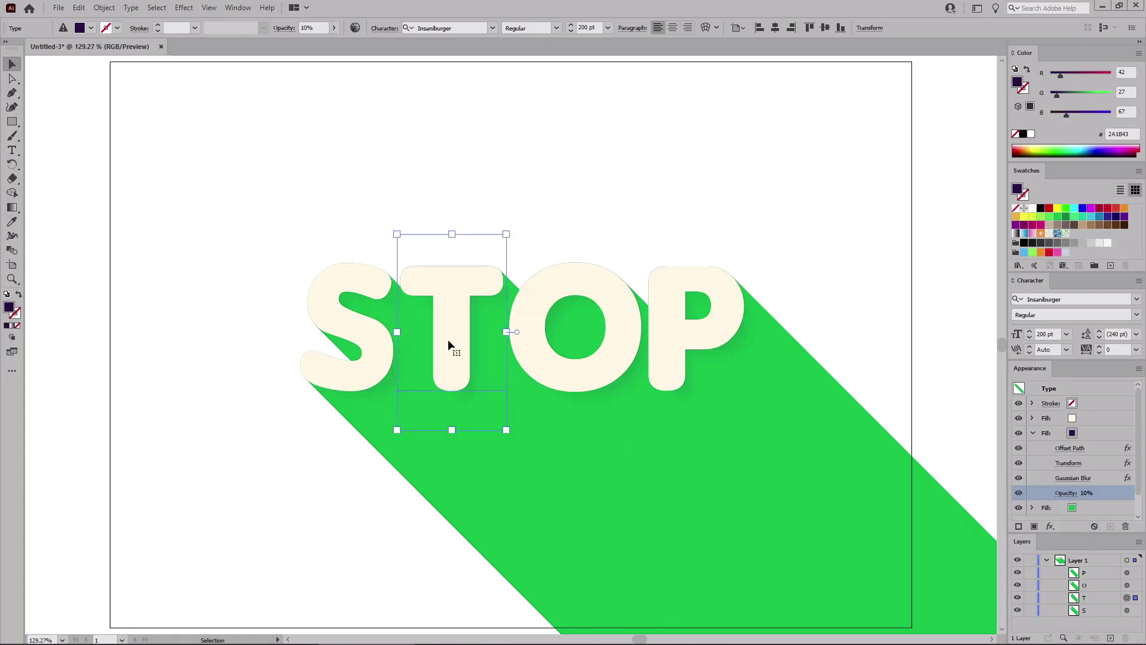
left_click(1091, 506)
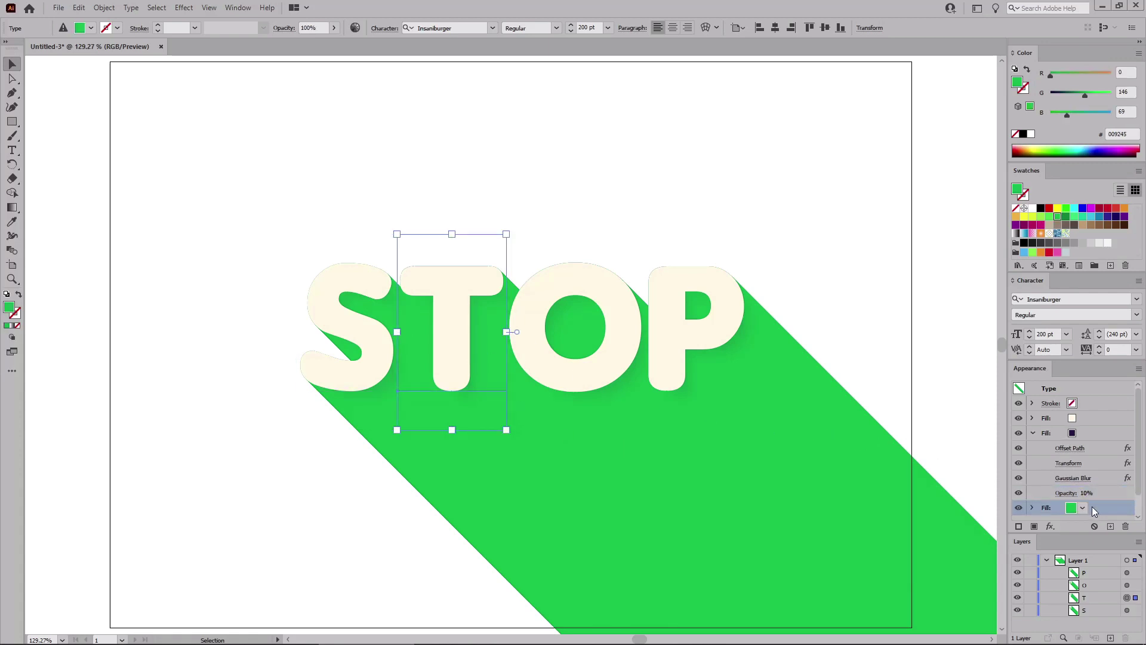
left_click(1124, 72)
type("255")
key("Tab")
type("1")
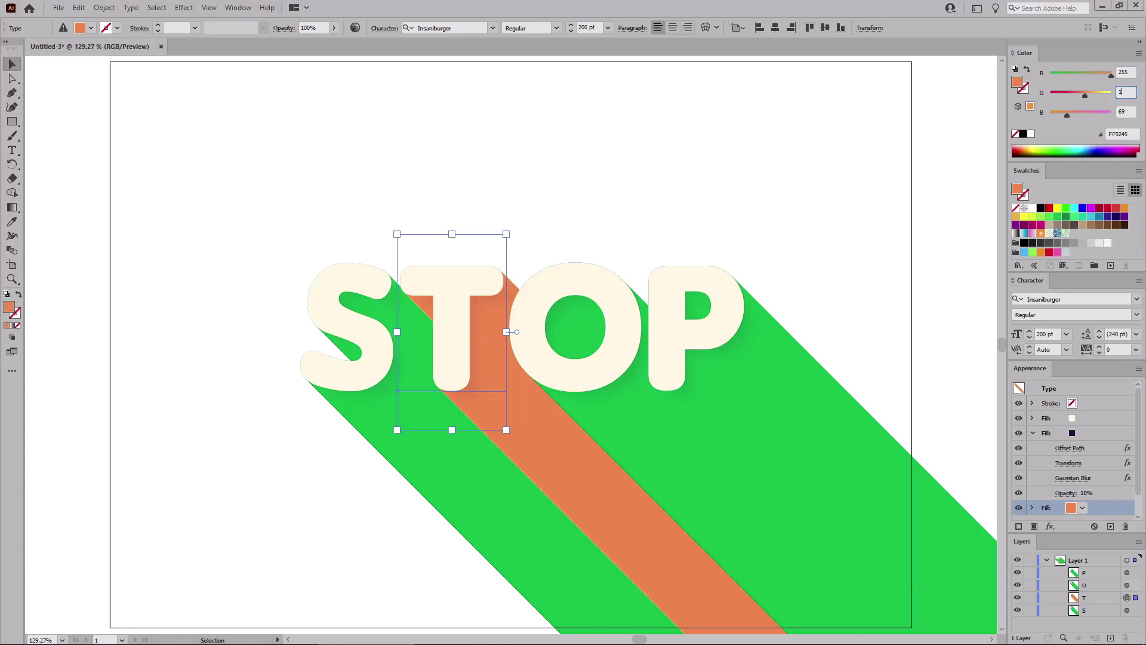
type("54")
key("Tab")
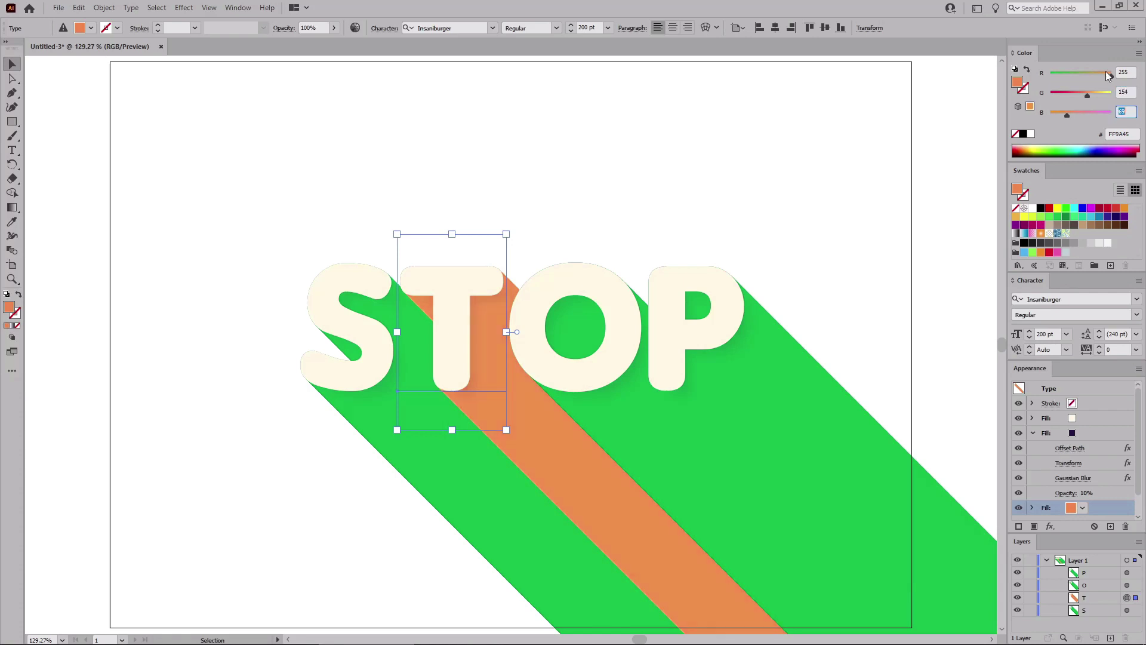
type("9")
key("Return")
Recolour the O's green extrusion fill red with RGB 244, 54, 44.
left_click(610, 295)
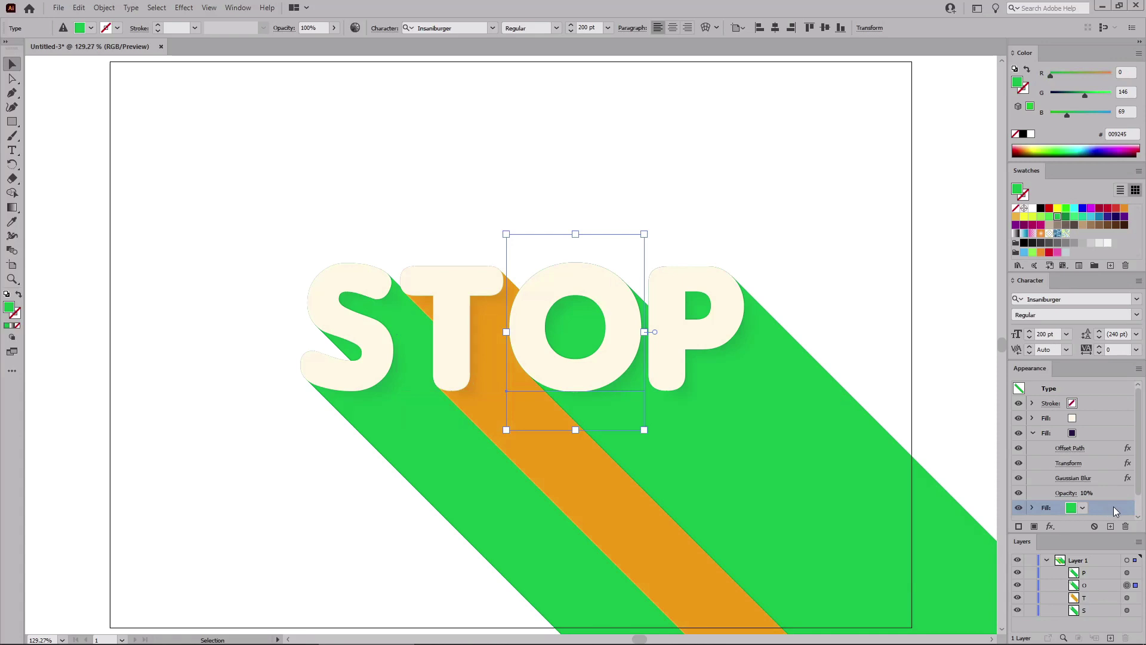
left_click(1125, 72)
key("Tab")
type("54")
key("Tab")
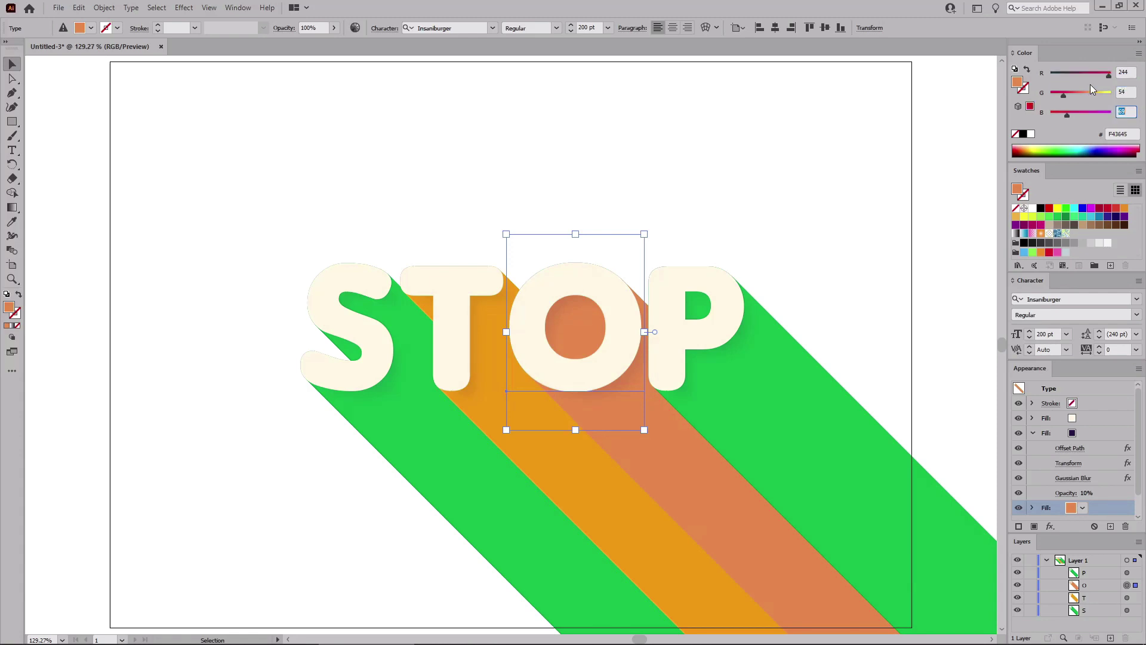
type("44")
key("Tab")
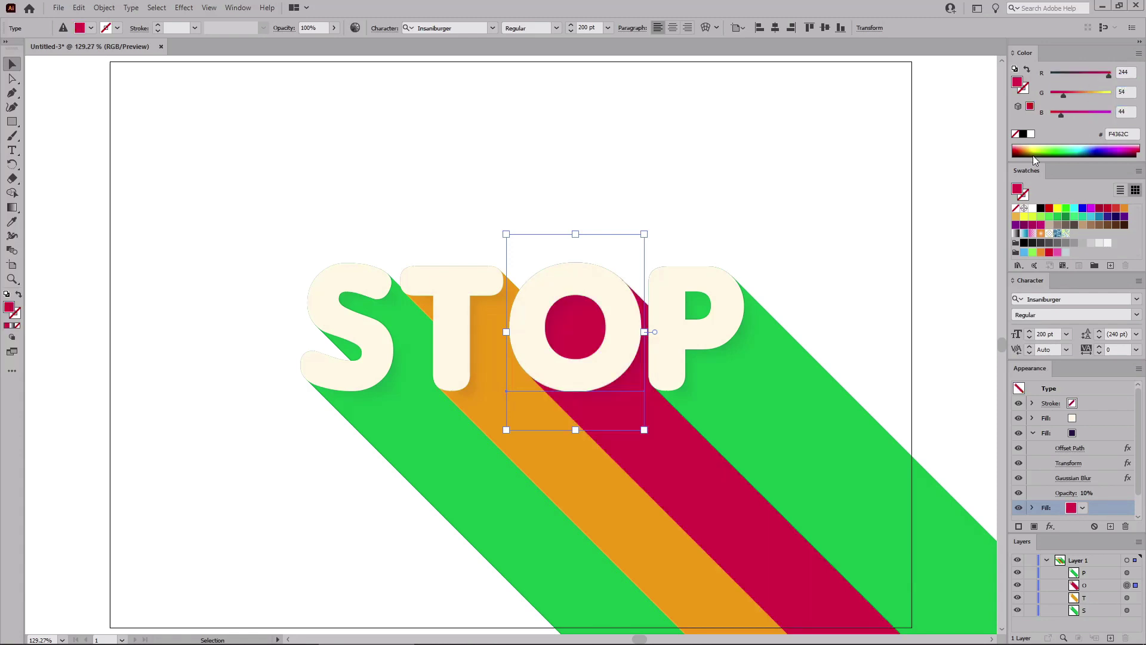
Recolour the P's green extrusion fill teal with RGB 7, 132, 170, and deselect the letter.
left_click(720, 338)
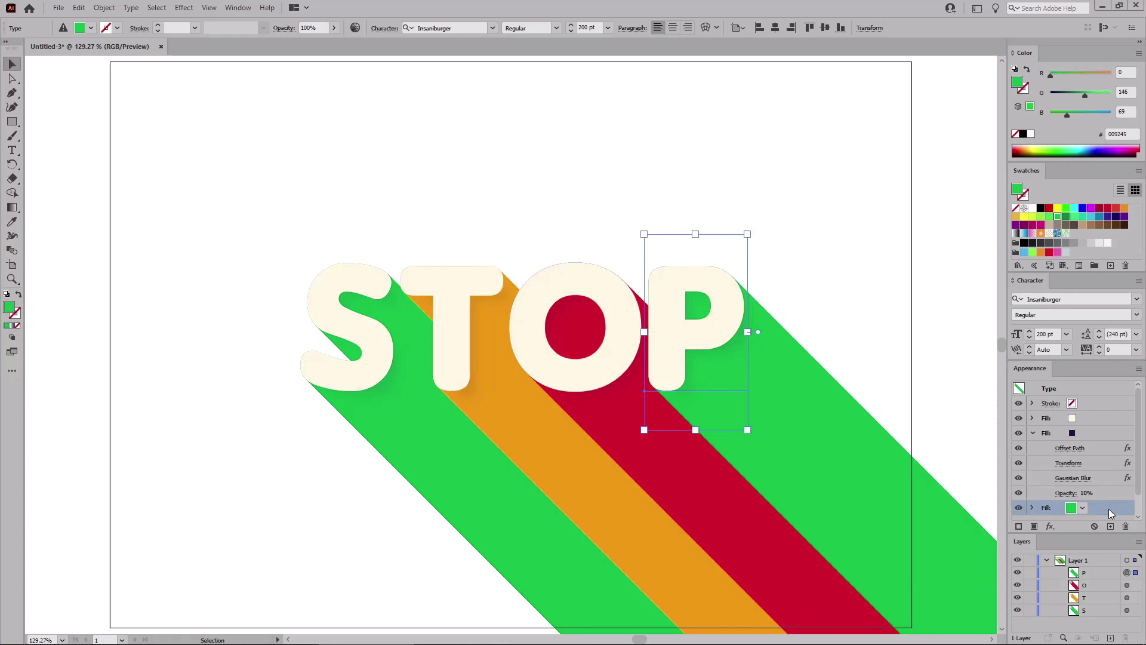
left_click(1126, 73)
type("7")
key("Tab")
type("132")
key("Tab")
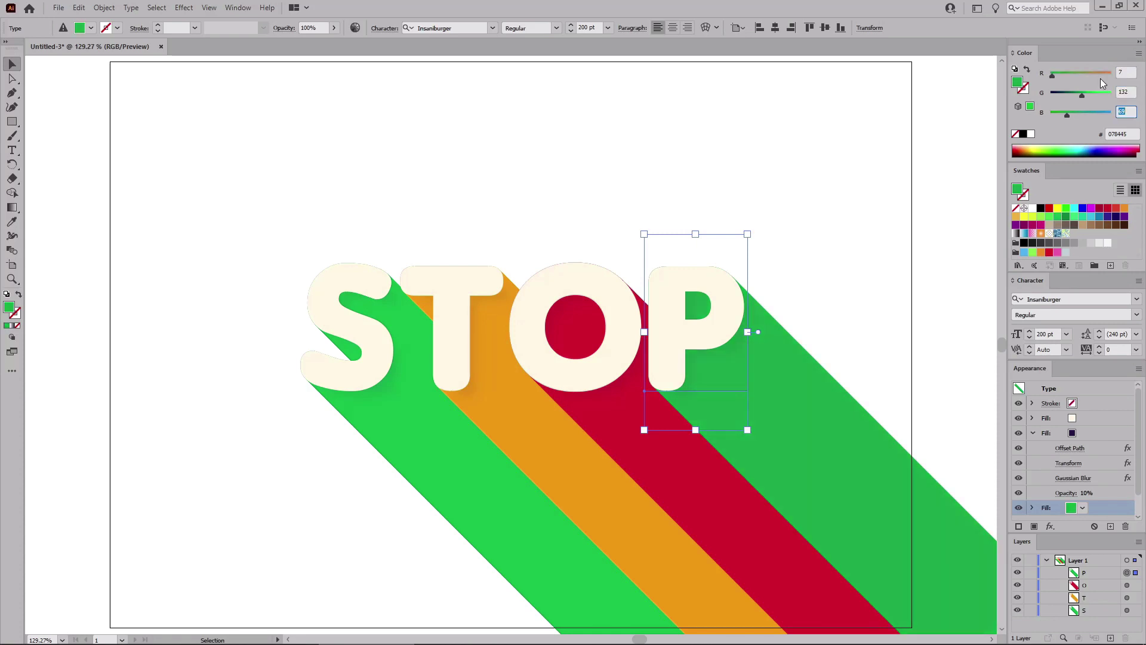
key("Return")
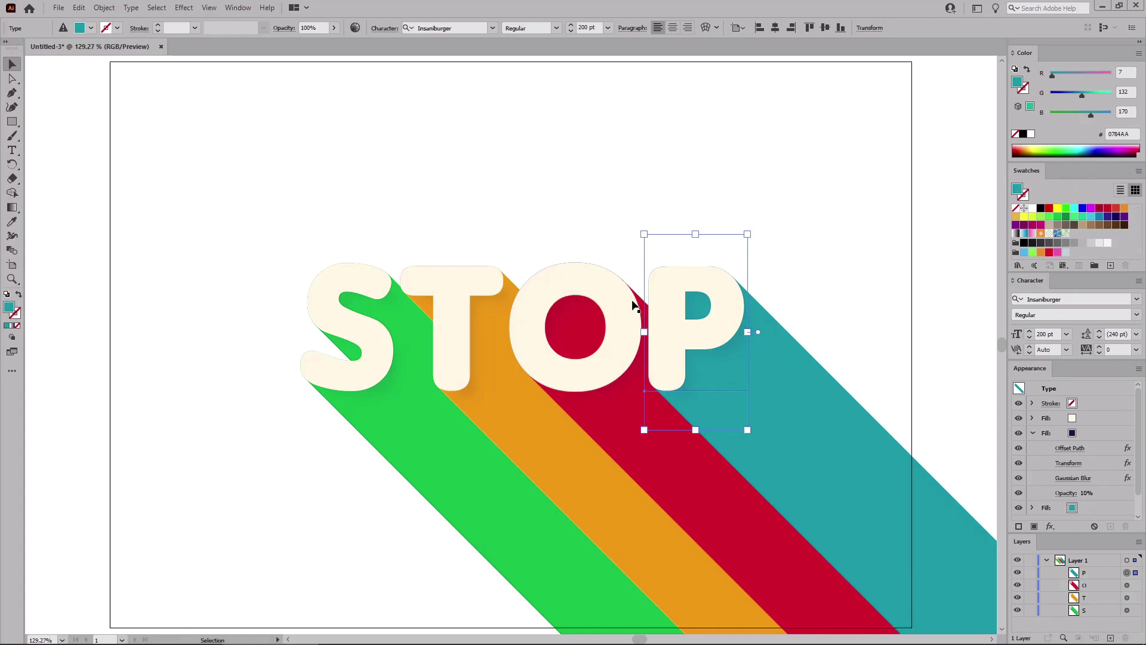
left_click(552, 196)
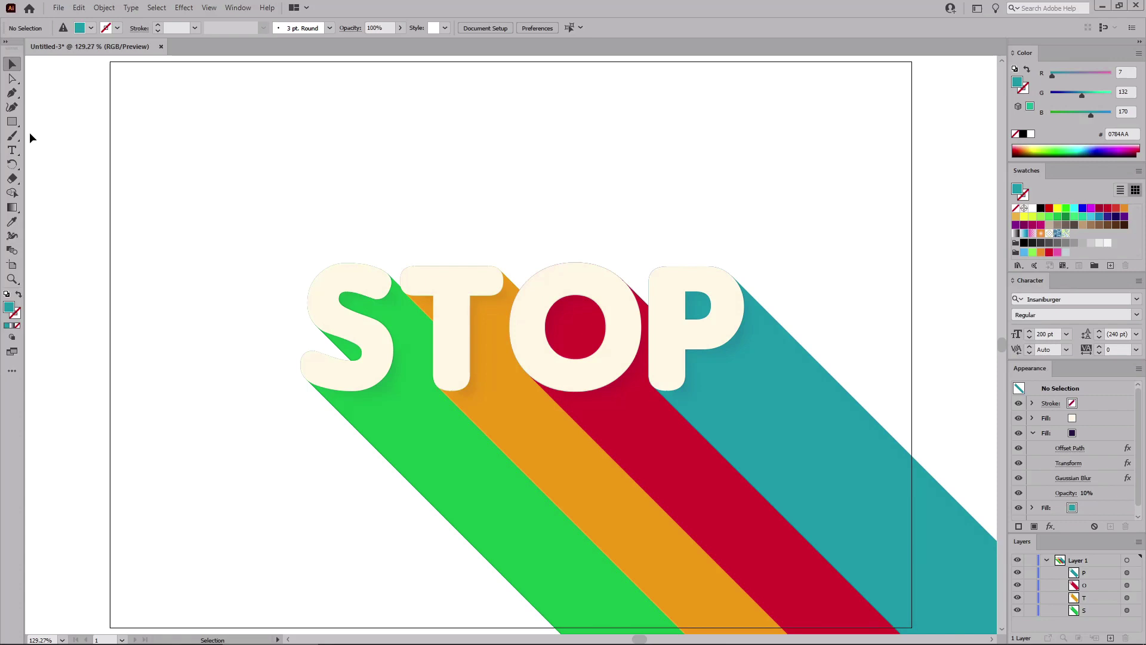
Create a rectangle 860 px wide and 610 px high.
left_click(11, 121)
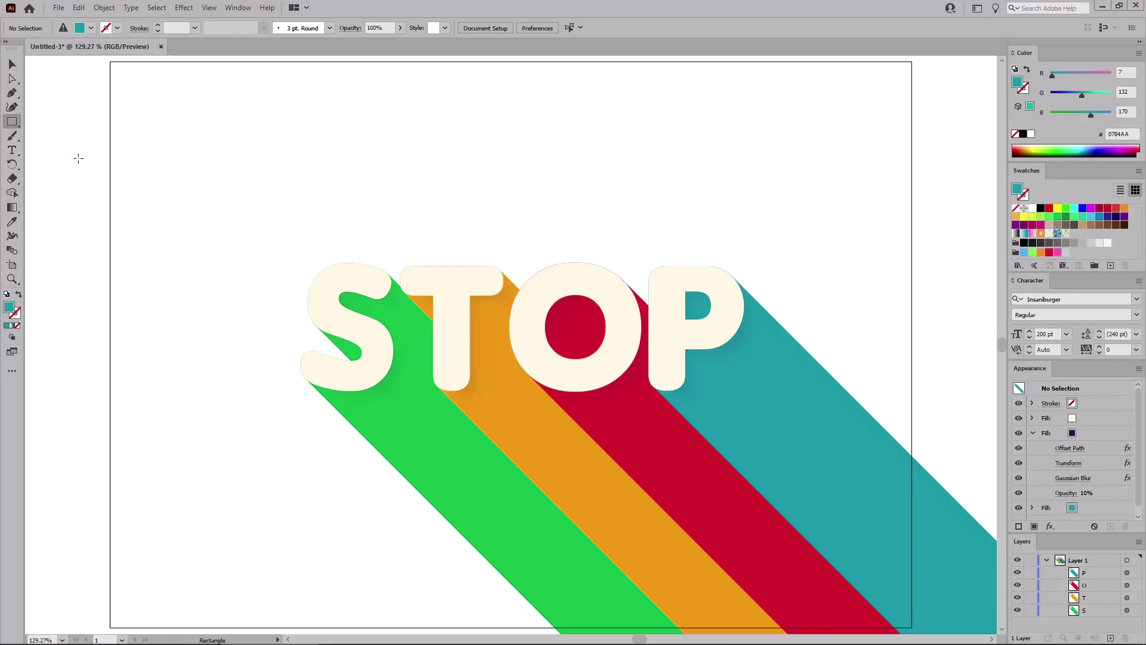
left_click(289, 217)
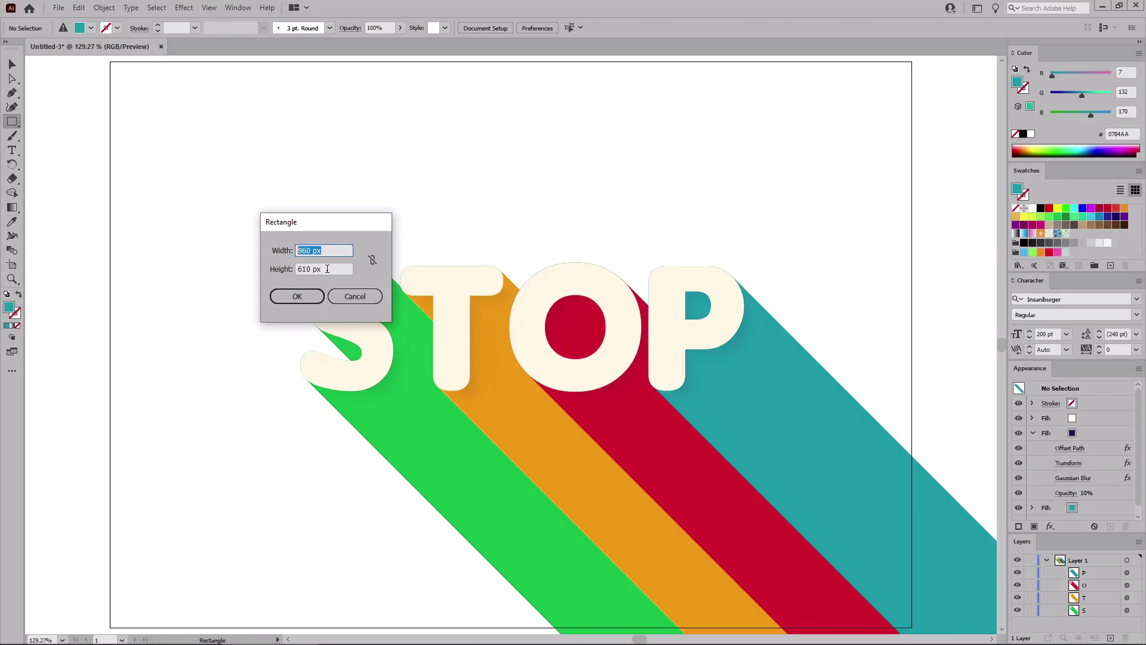
key("Tab")
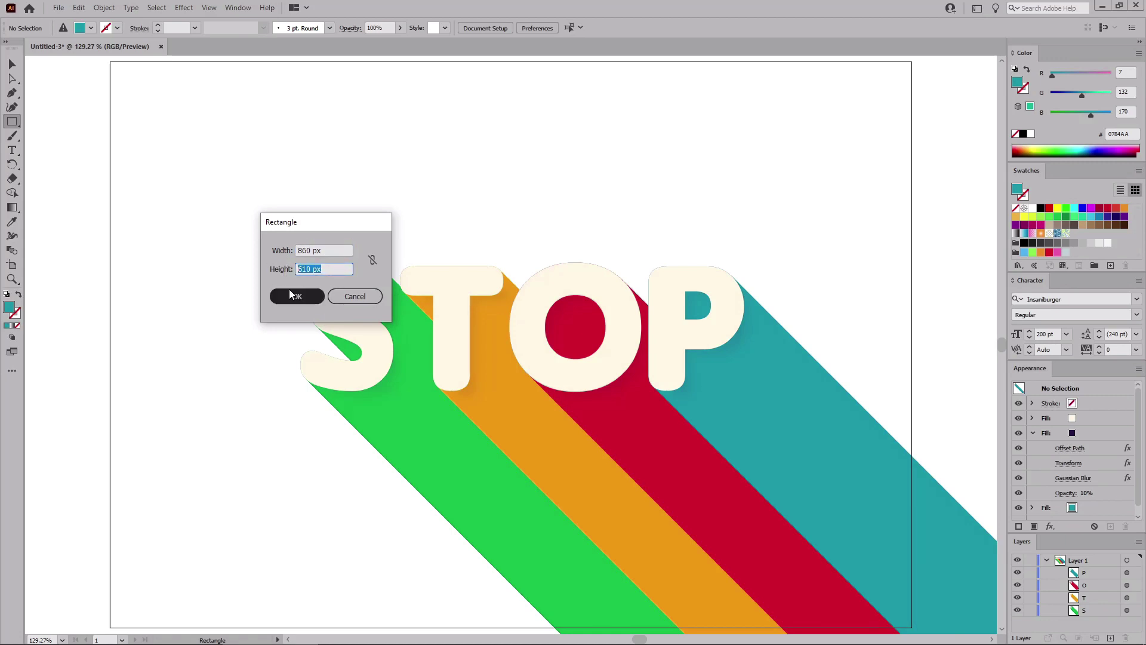
left_click(296, 296)
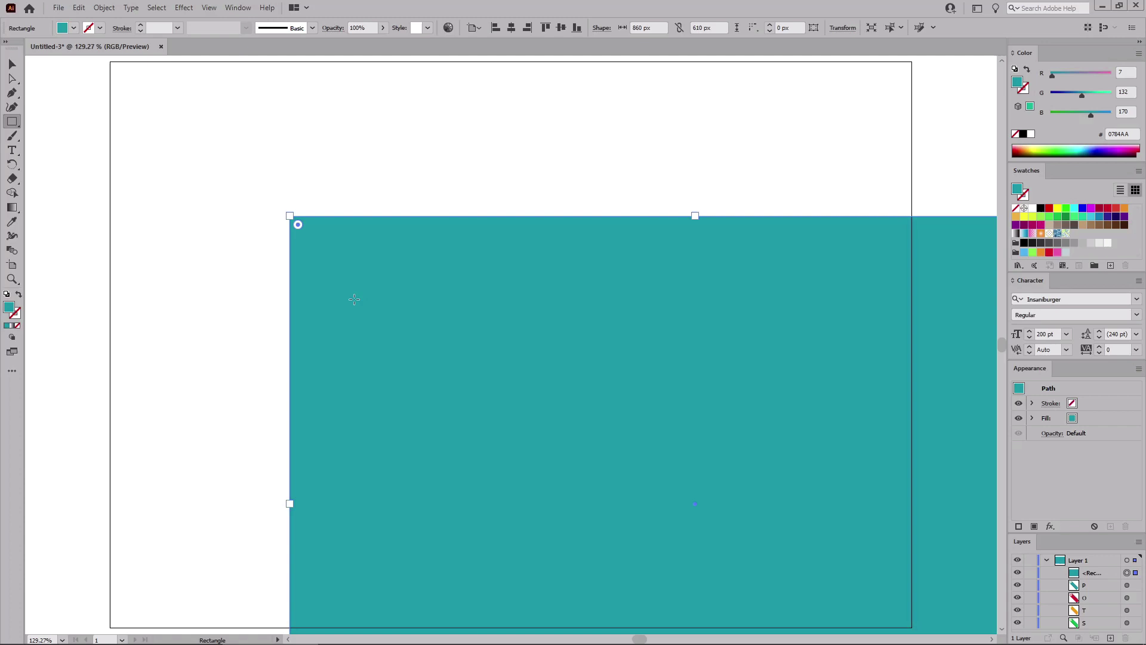
Fill the new rectangle with dark purple, RGB 42, 27, 67.
left_click(1124, 73)
type("42")
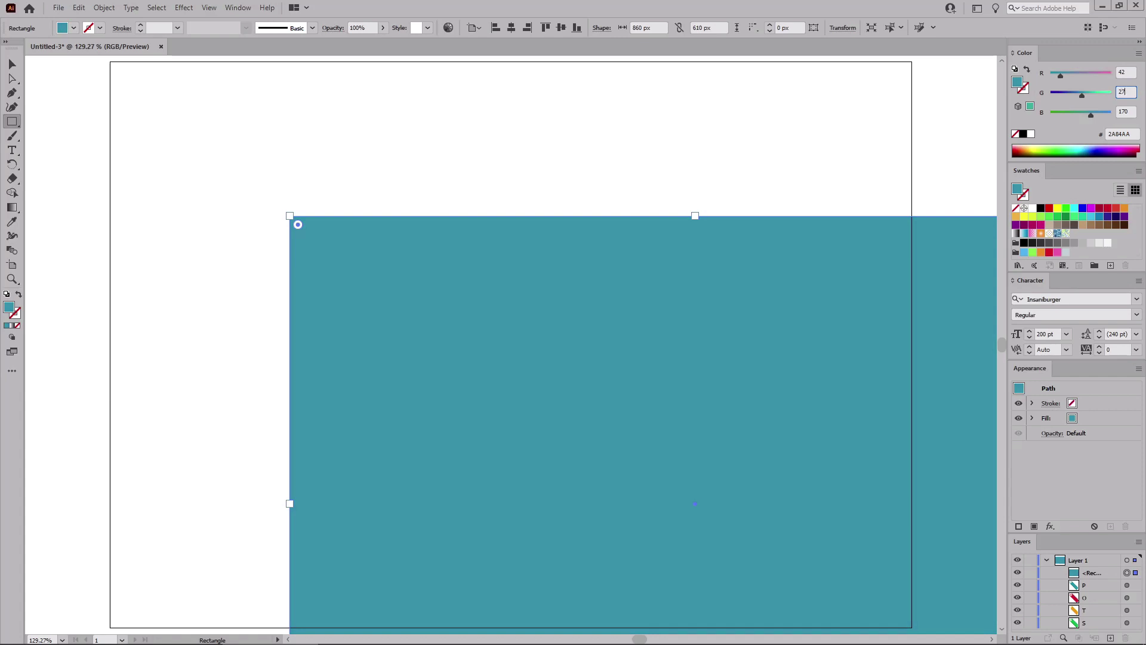
key("Tab")
type("67")
key("Return")
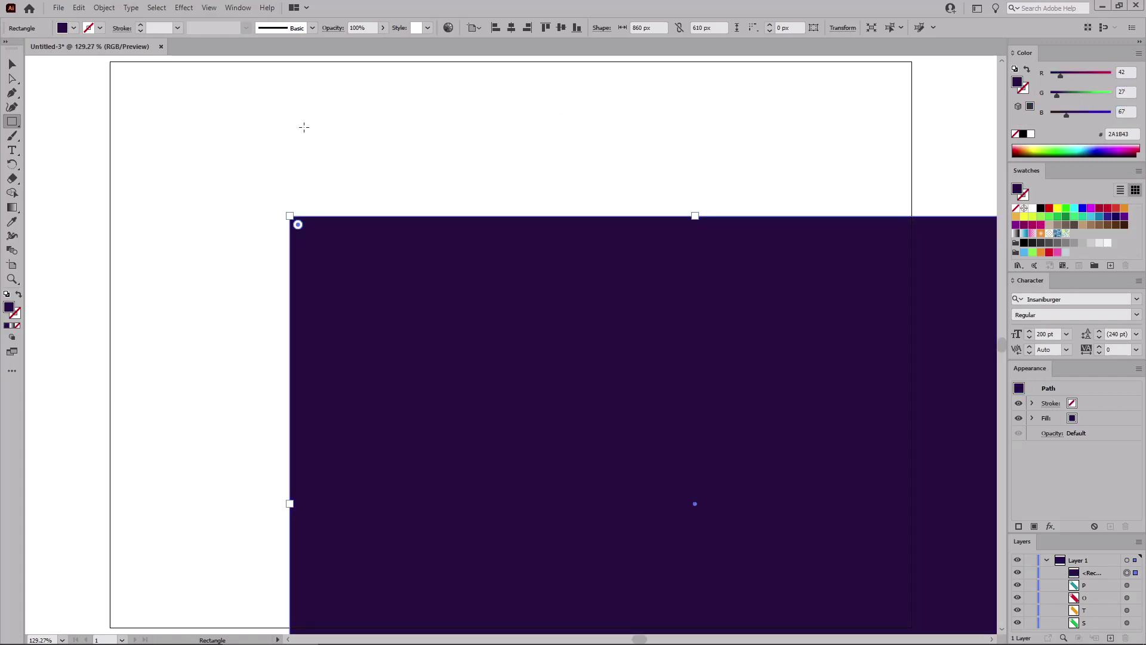
Move the dark purple rectangle so it covers the whole artboard and send it behind the STOP letters.
left_click(12, 63)
left_click_drag(423, 278, 256, 130)
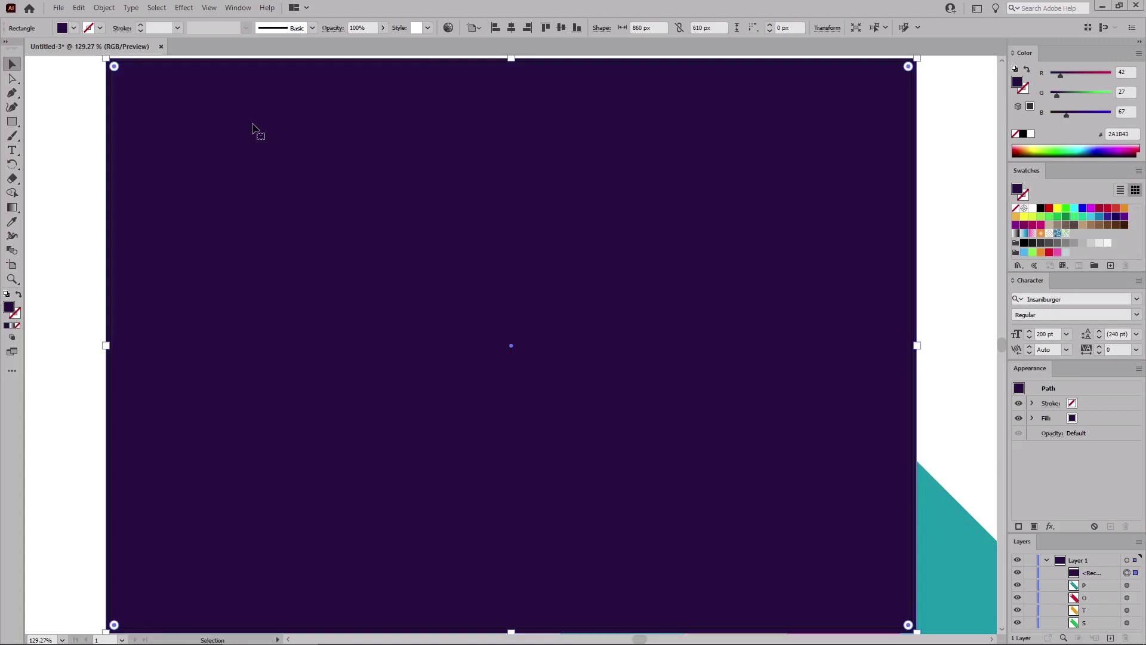
key("ctrl")
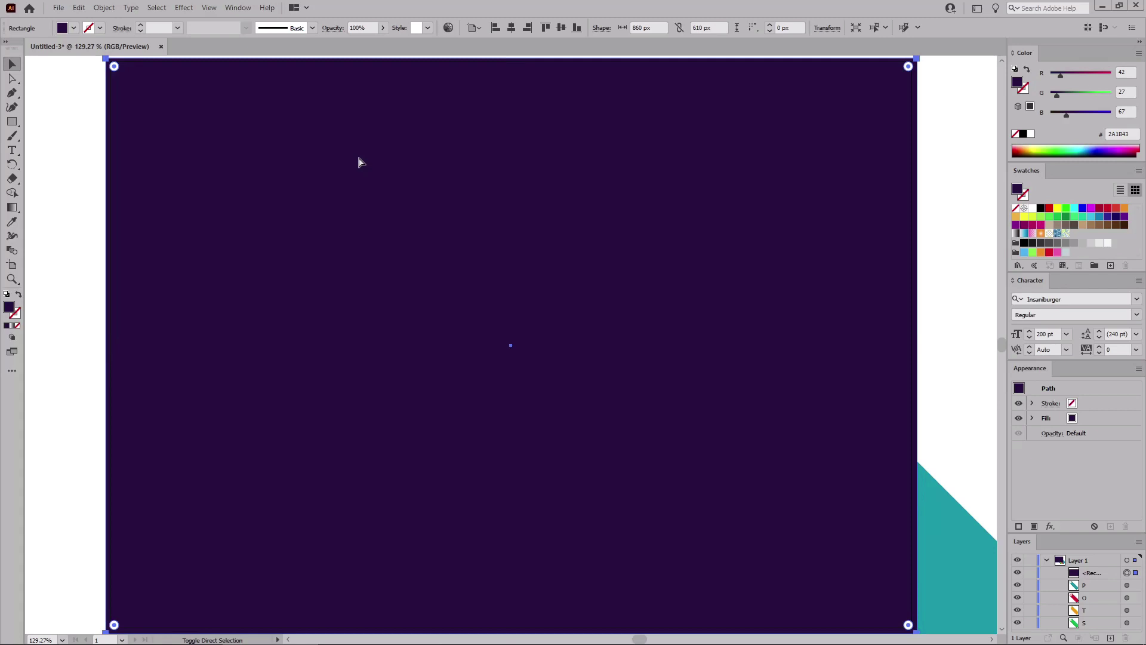
key("ctrl+shift+bracketleft")
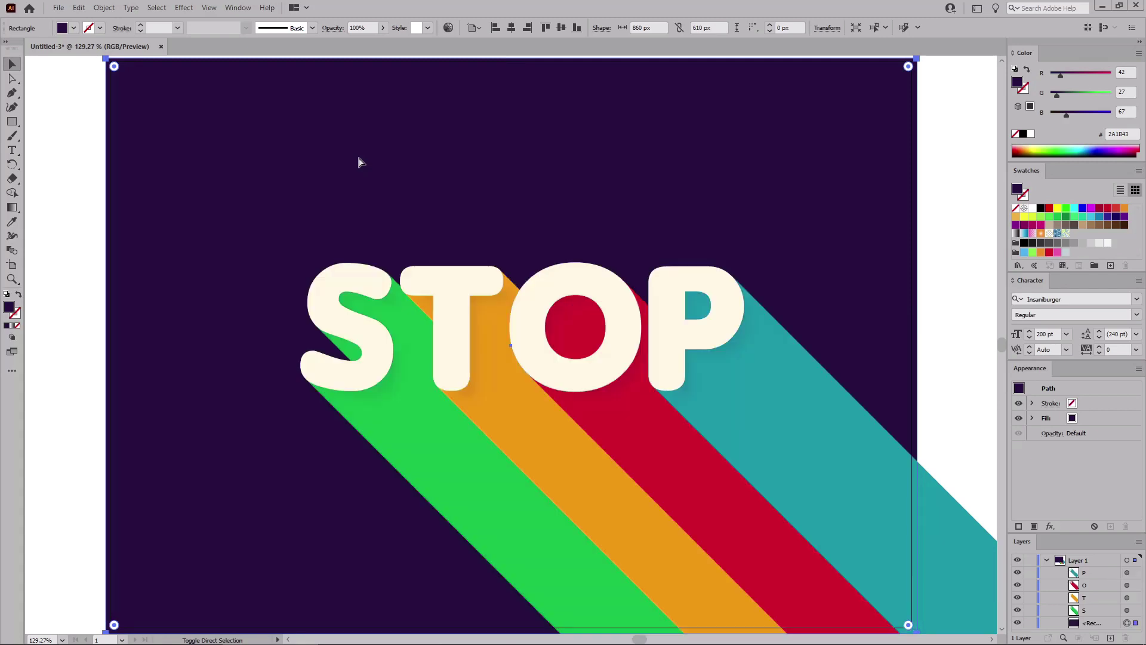
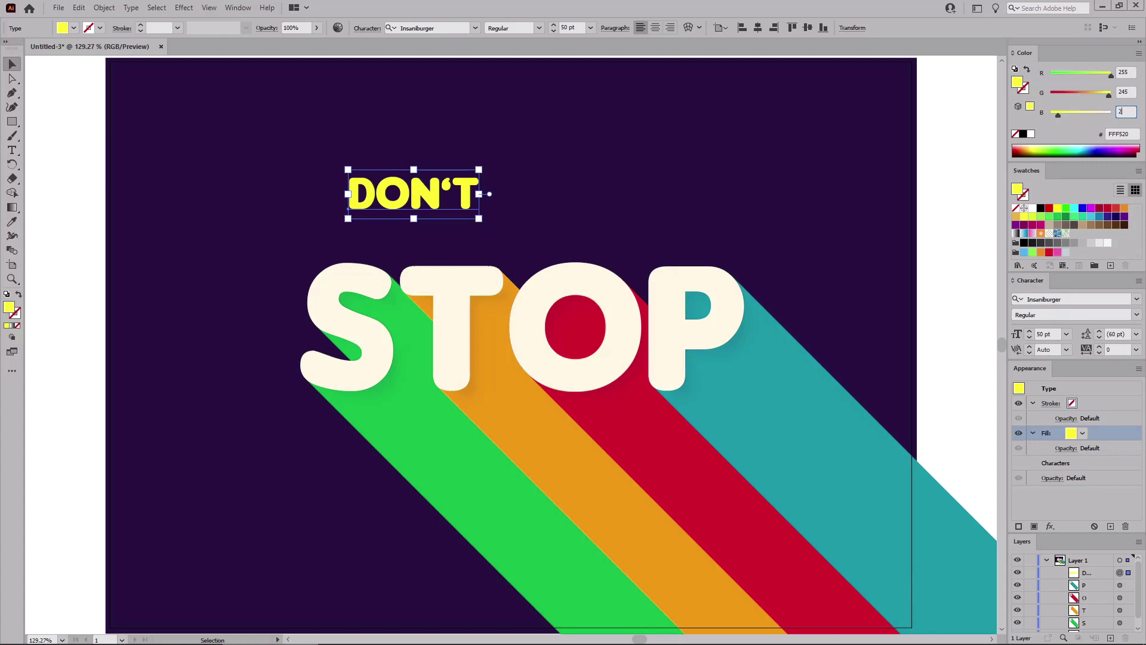
Finish colouring the DON'T text cream with RGB 255, 245, 225 and move it just above the S and T.
type("25")
key("Return")
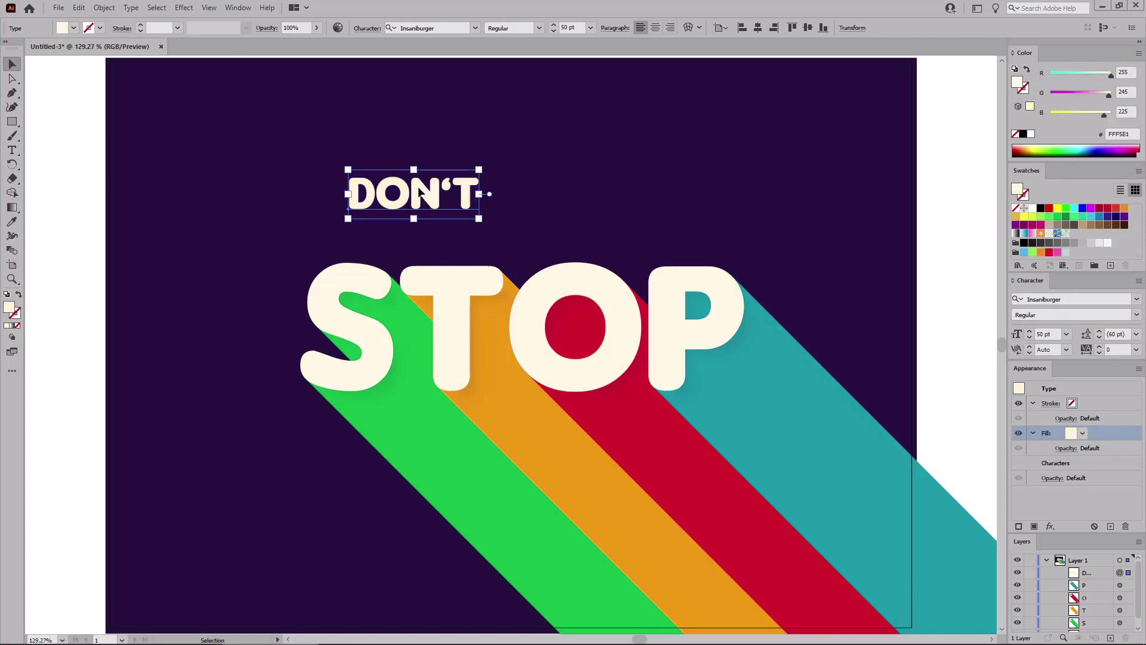
left_click_drag(420, 188, 375, 229)
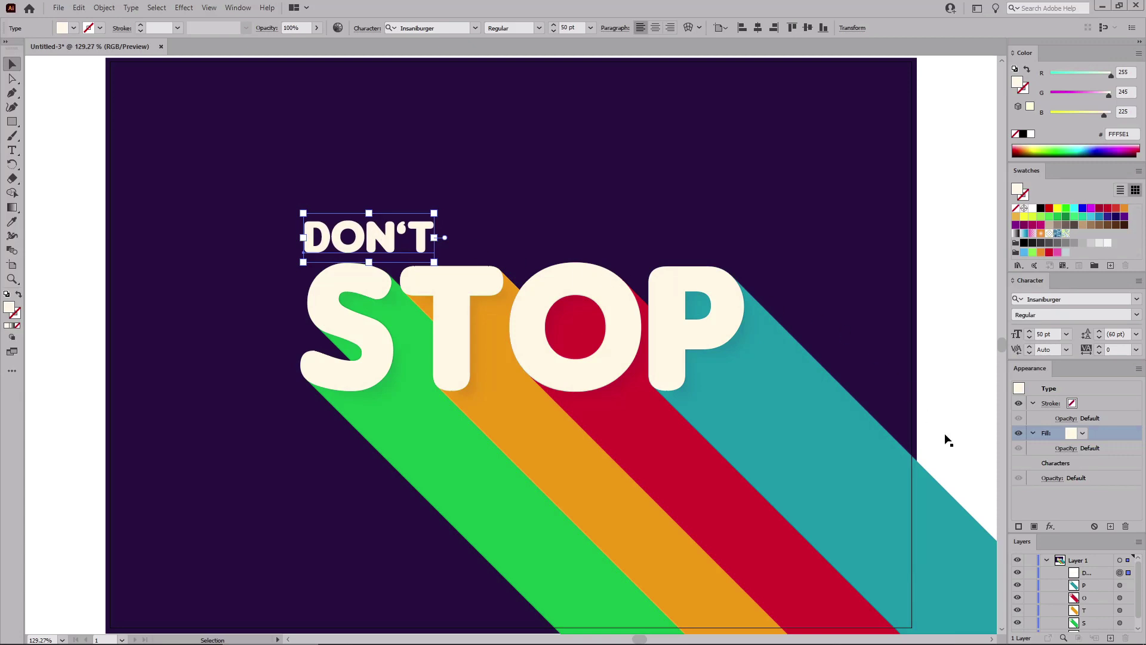
Add a second fill to the DON'T text and colour the lower fill pink with RGB 255, 80, 145.
left_click(1035, 527)
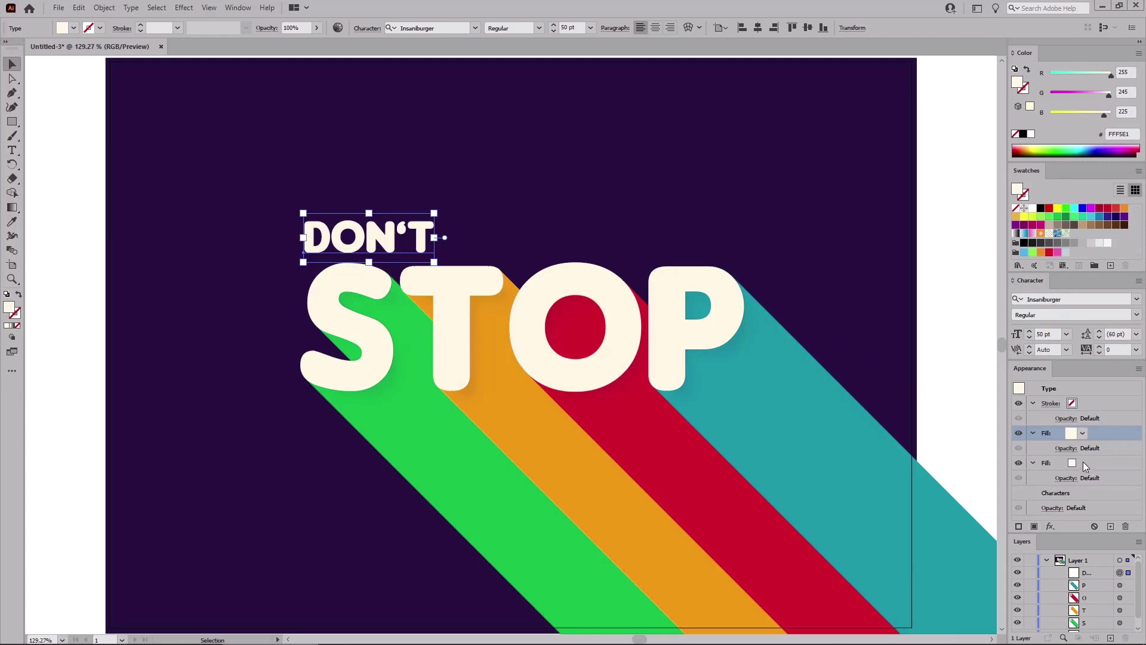
left_click(1090, 467)
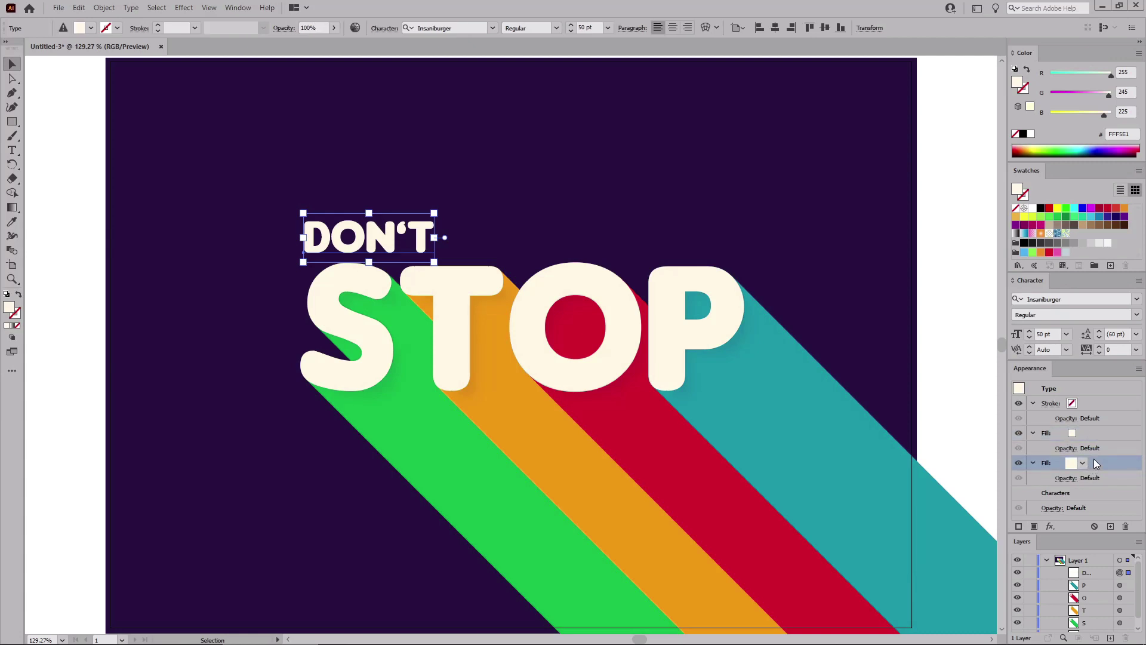
left_click(1130, 73)
key("Tab")
type("80")
key("Tab")
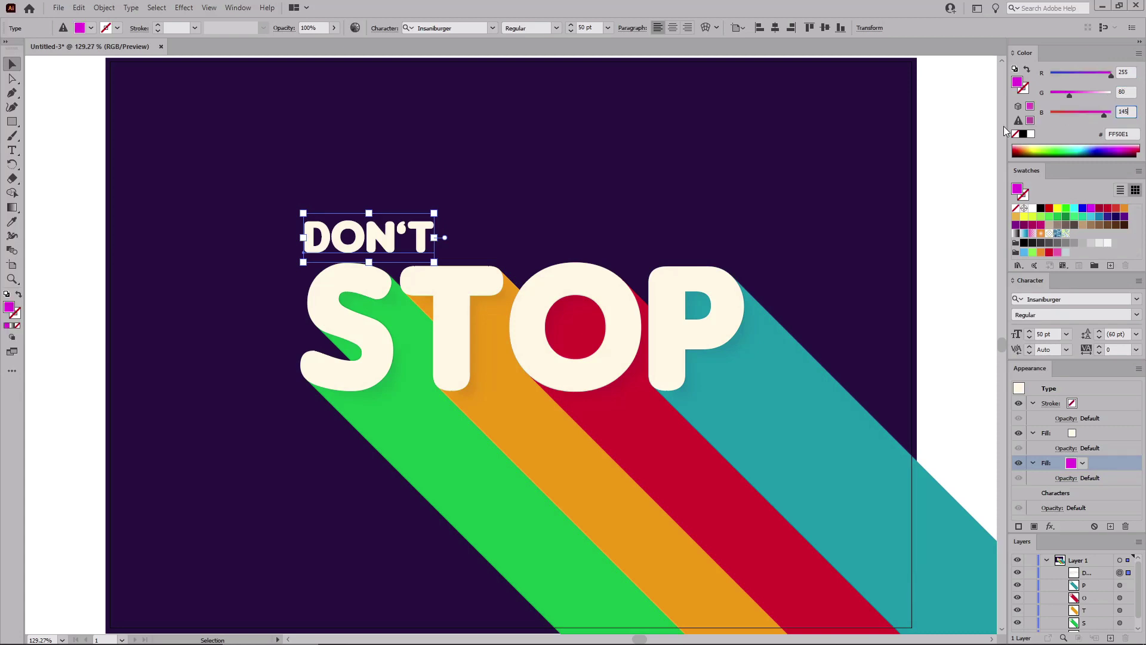
key("Return")
Apply a Transform effect to DON'T's pink fill, moving it 0.5 px horizontally and vertically with 90 copies.
left_click(184, 7)
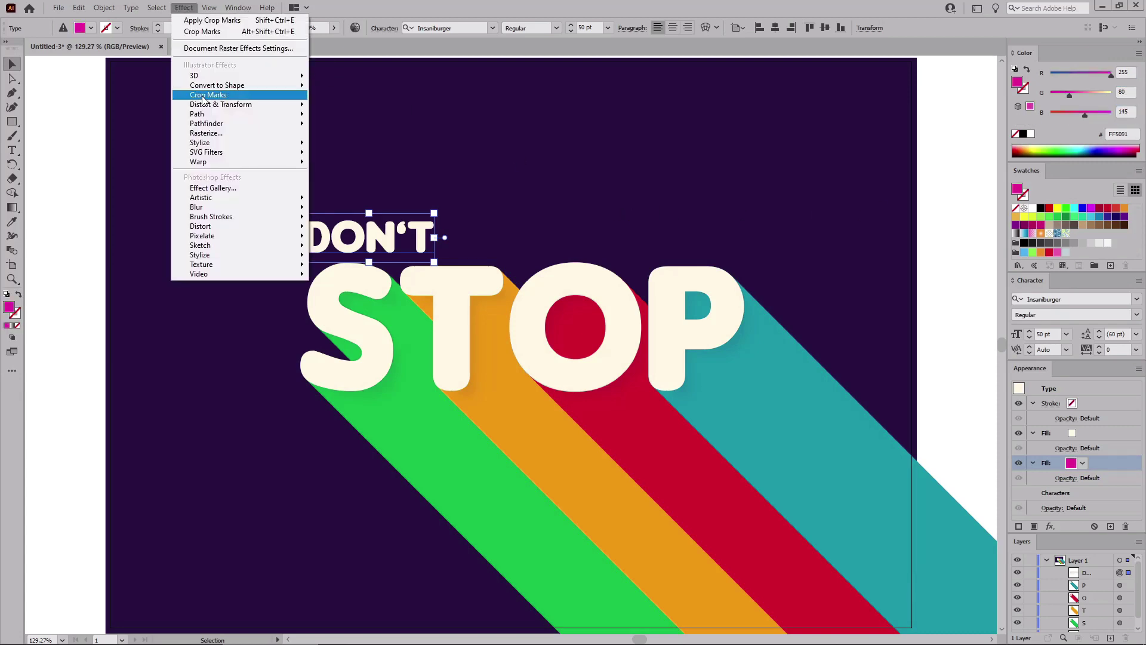
mouse_move(221, 104)
left_click(349, 145)
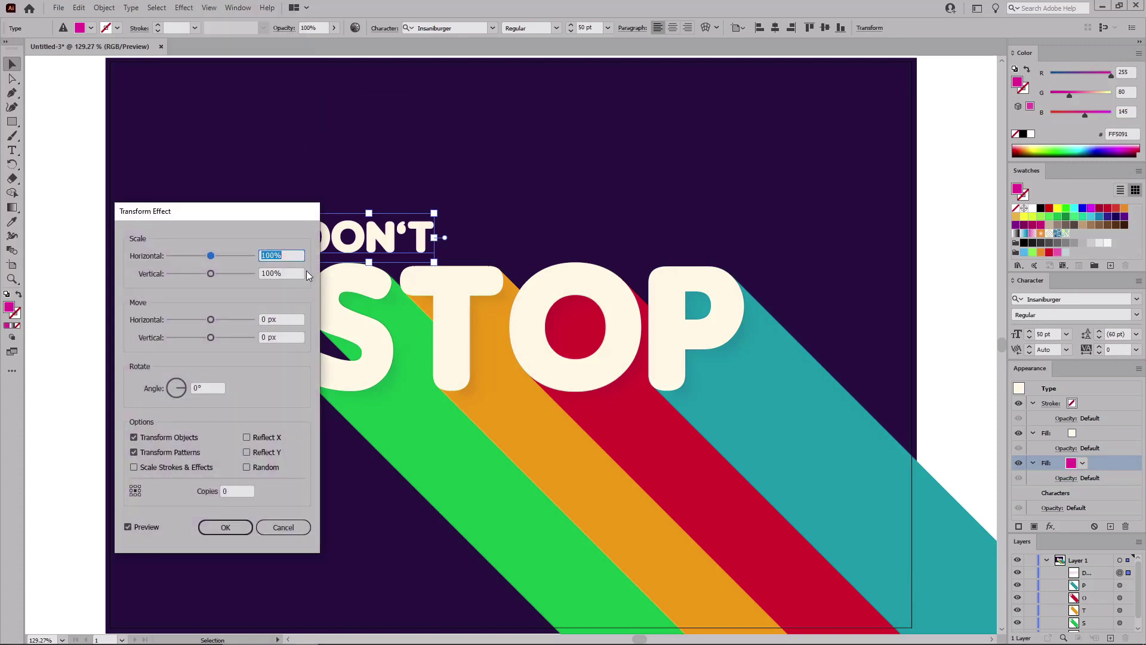
left_click(251, 319)
type("0")
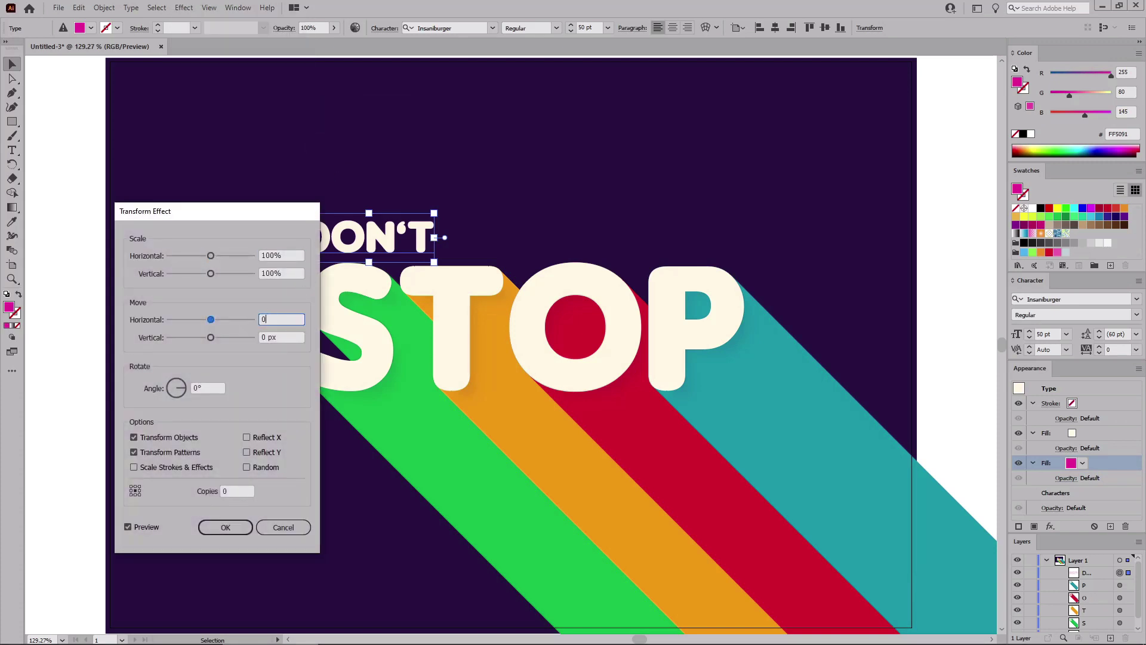
type(".5")
key("Tab")
type("0.5")
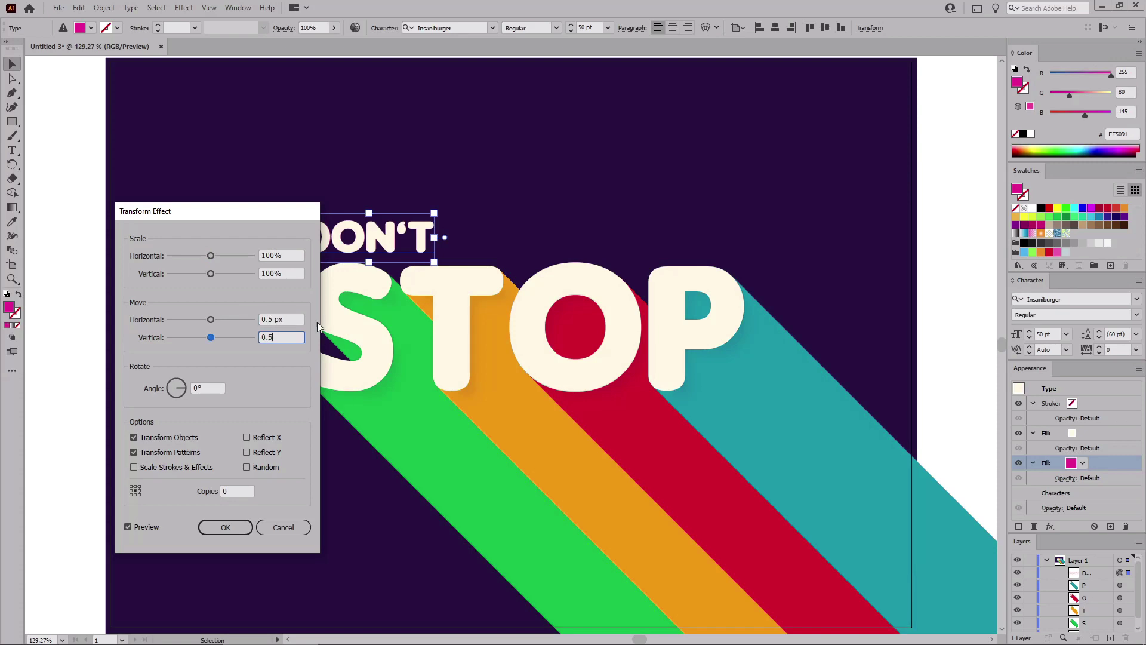
left_click(234, 491)
type("90")
left_click(226, 527)
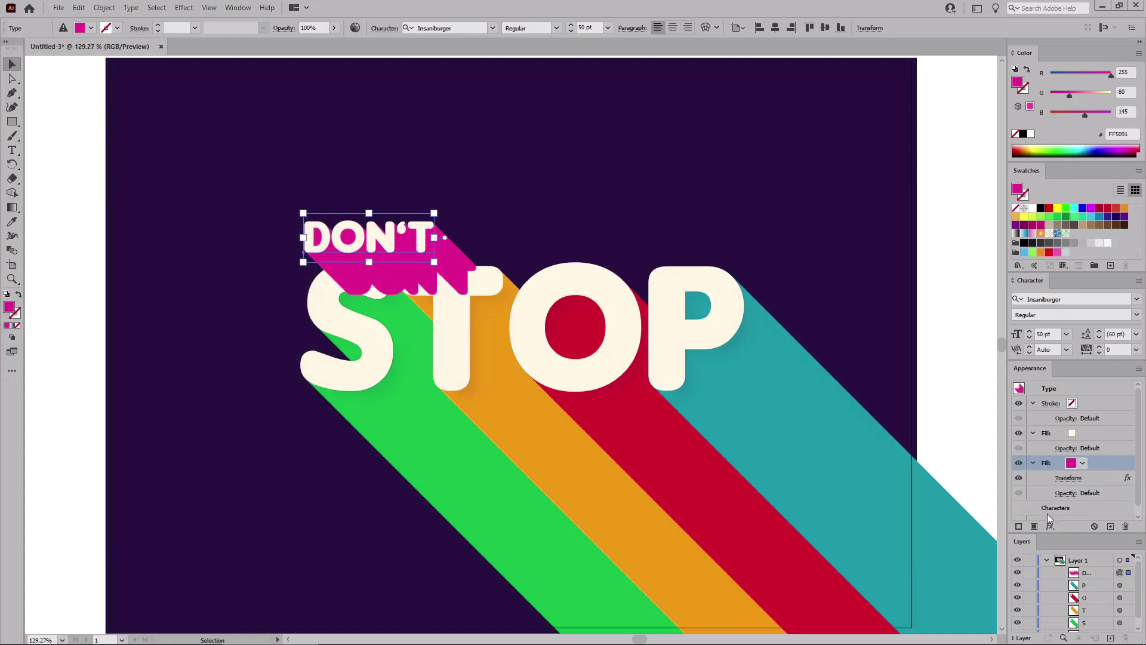
Add a new fill to the DON'T text between its cream and pink fills and colour it dark purple with RGB 42, 27, 67.
left_click(1035, 526)
left_click(1128, 72)
type("42")
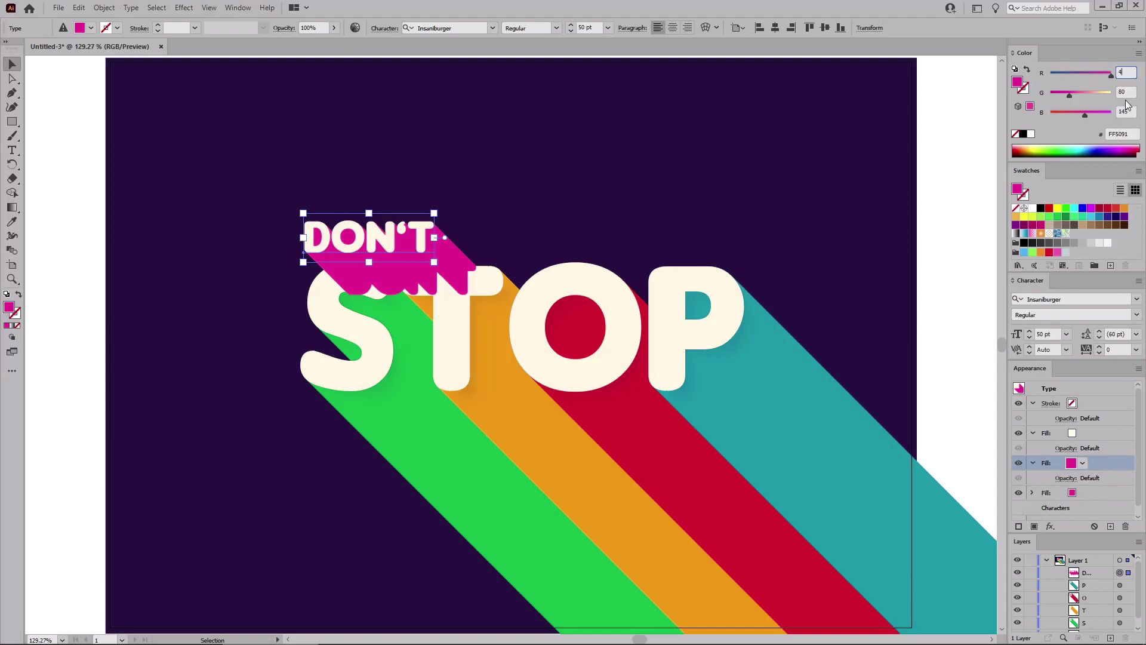
key("Tab")
type("2")
key("Tab")
type("67")
key("Return")
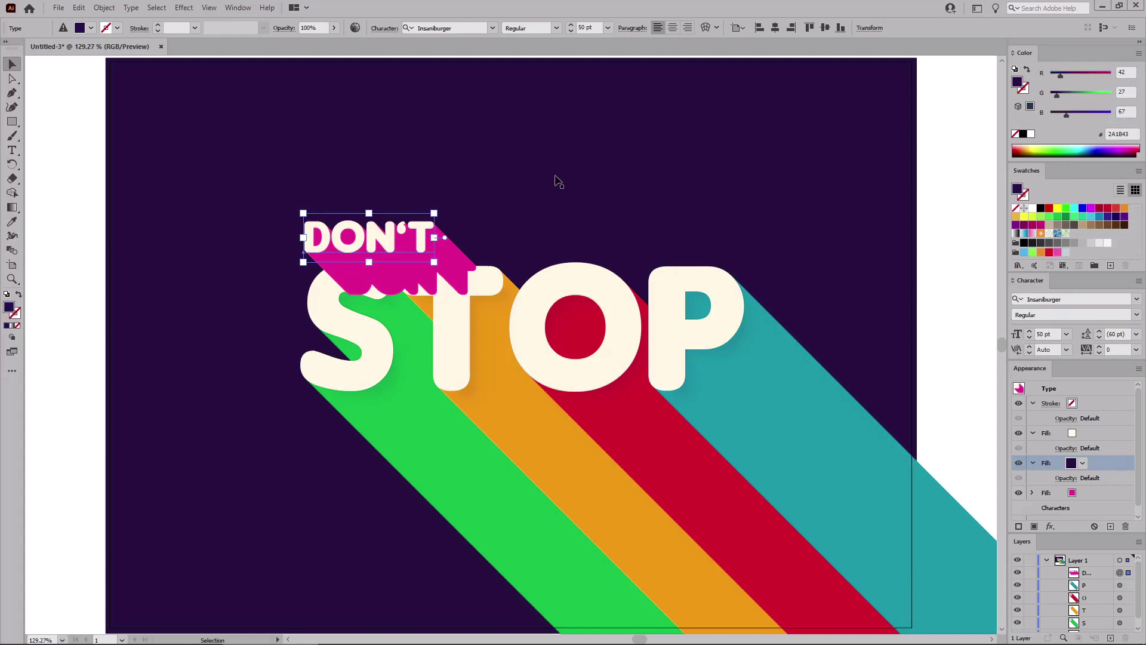
Apply an Offset Path effect of -2 px to DON'T's dark purple fill.
left_click(184, 8)
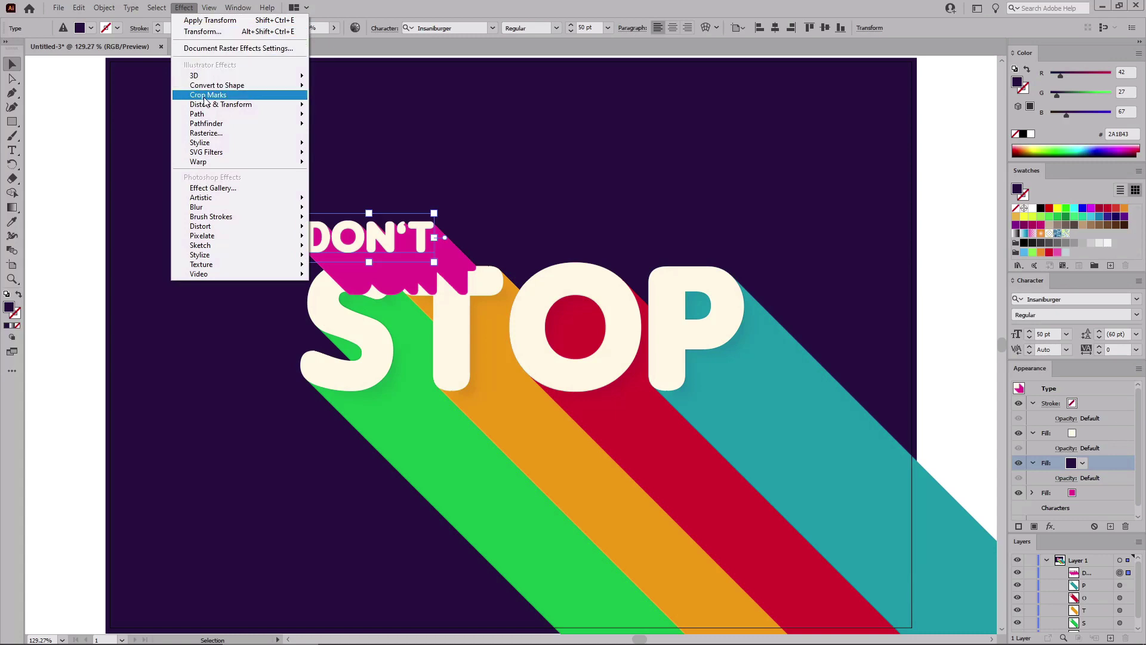
mouse_move(197, 114)
left_click(346, 113)
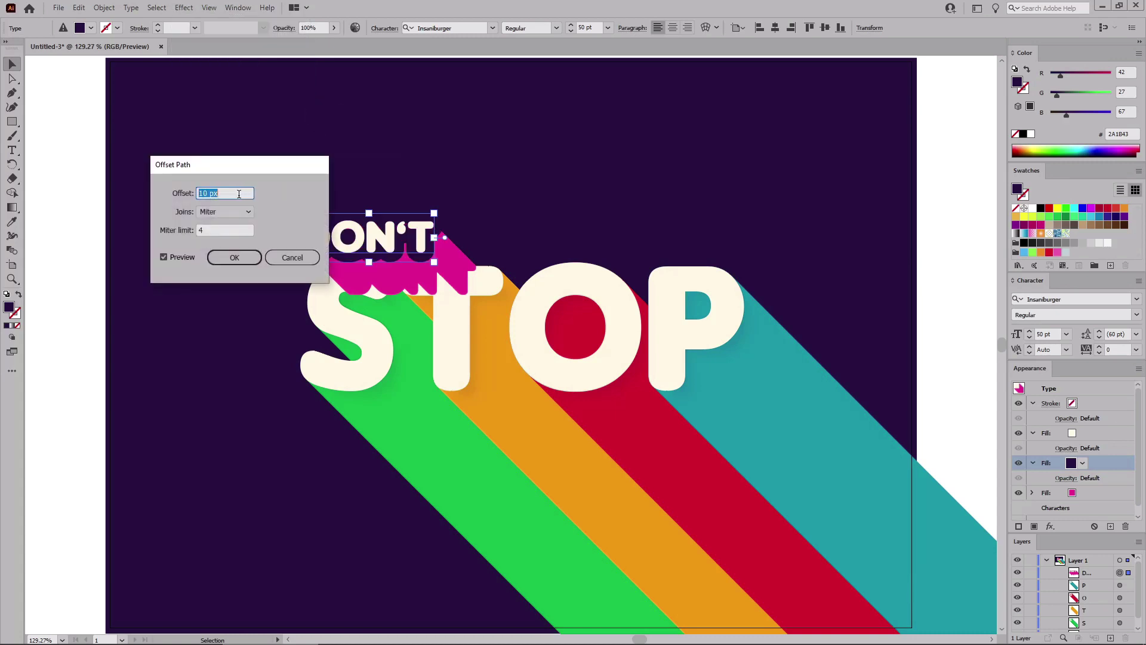
type("-2")
left_click(234, 257)
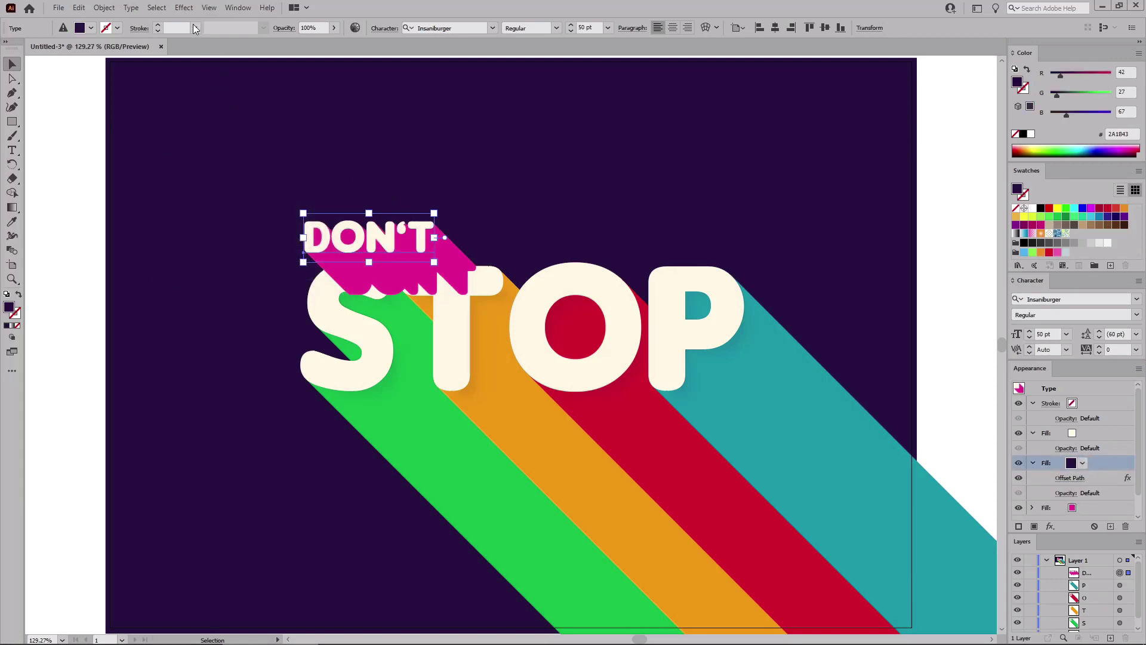
Apply a Transform effect to DON'T's dark purple fill, moving it 5 px horizontally and vertically.
left_click(184, 8)
mouse_move(204, 105)
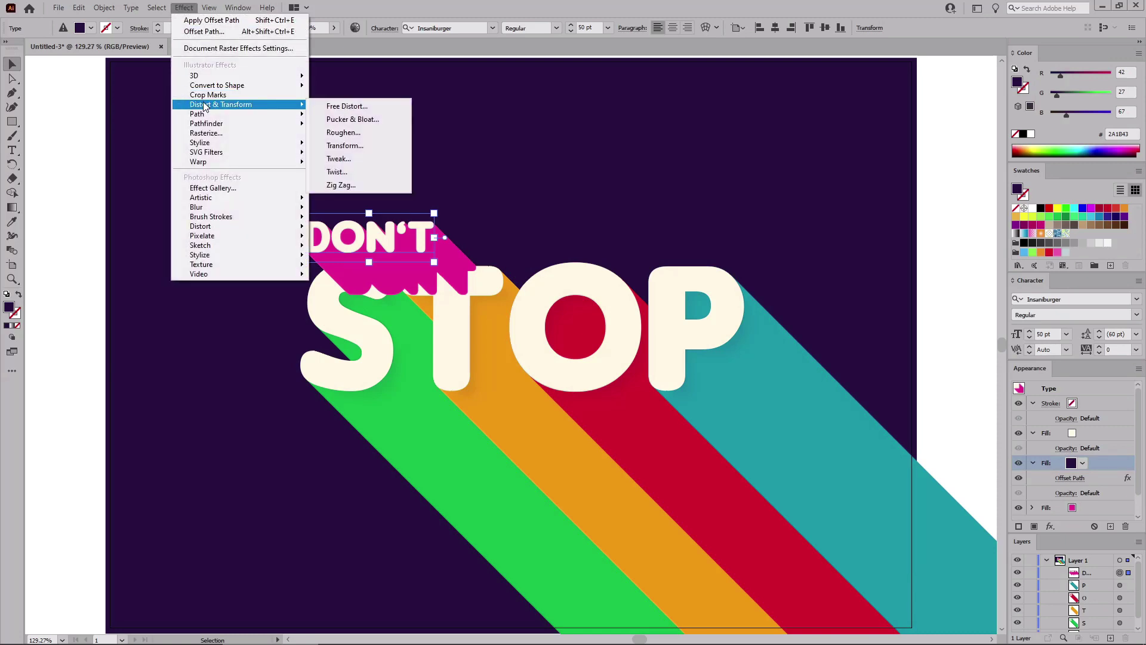
left_click(345, 145)
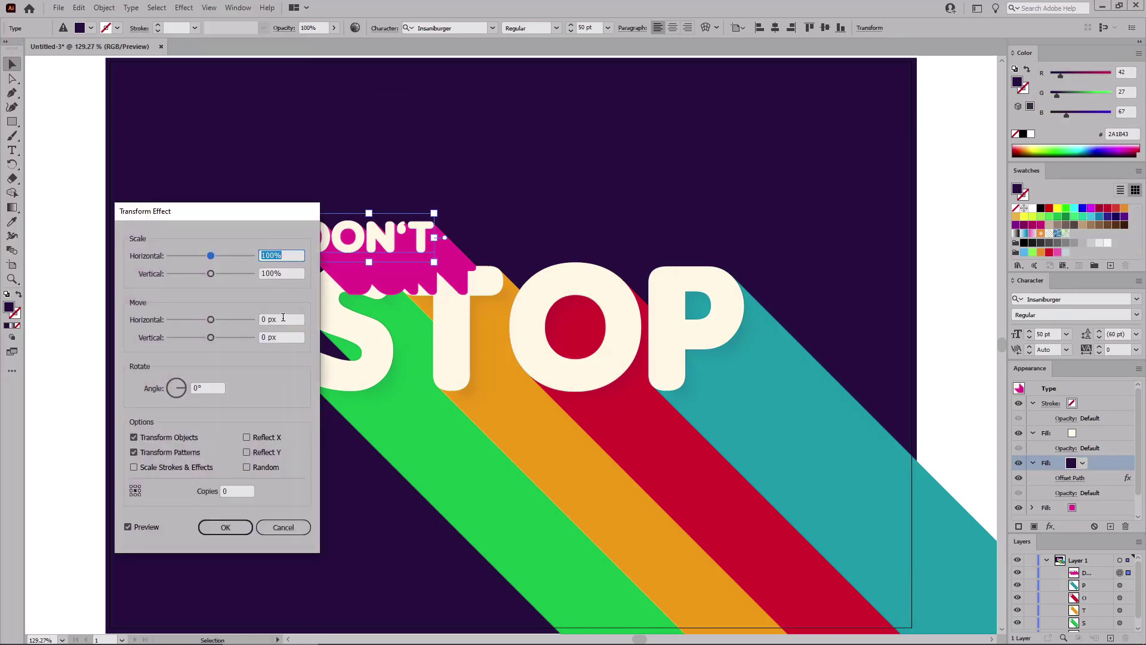
left_click(291, 320)
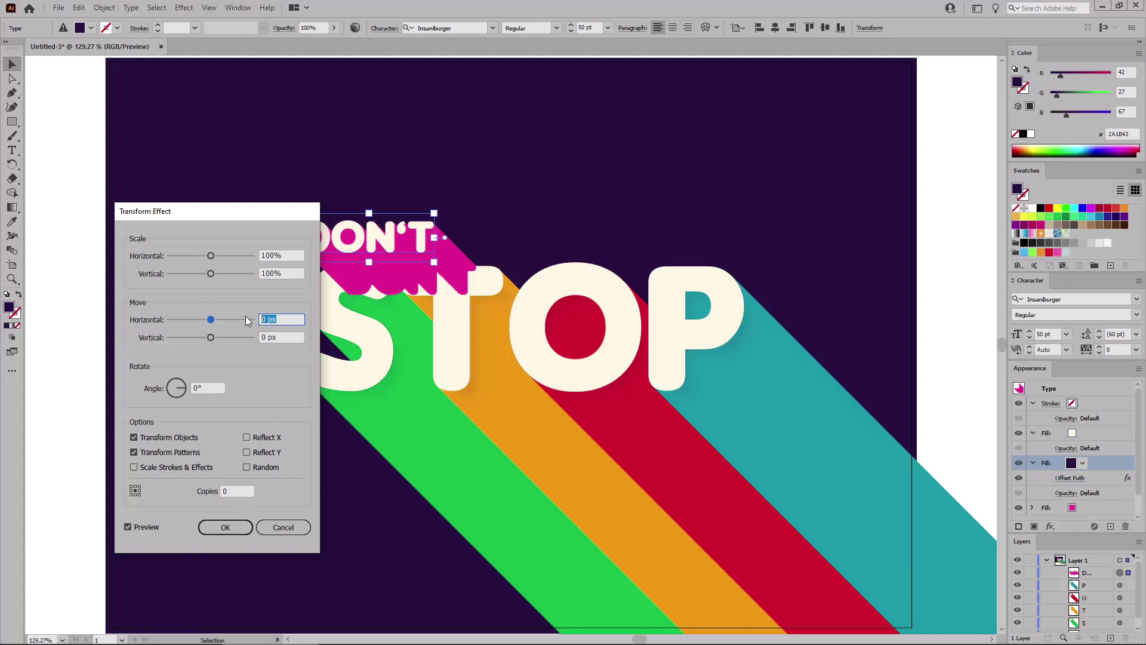
type("5")
key("Tab")
left_click(285, 318)
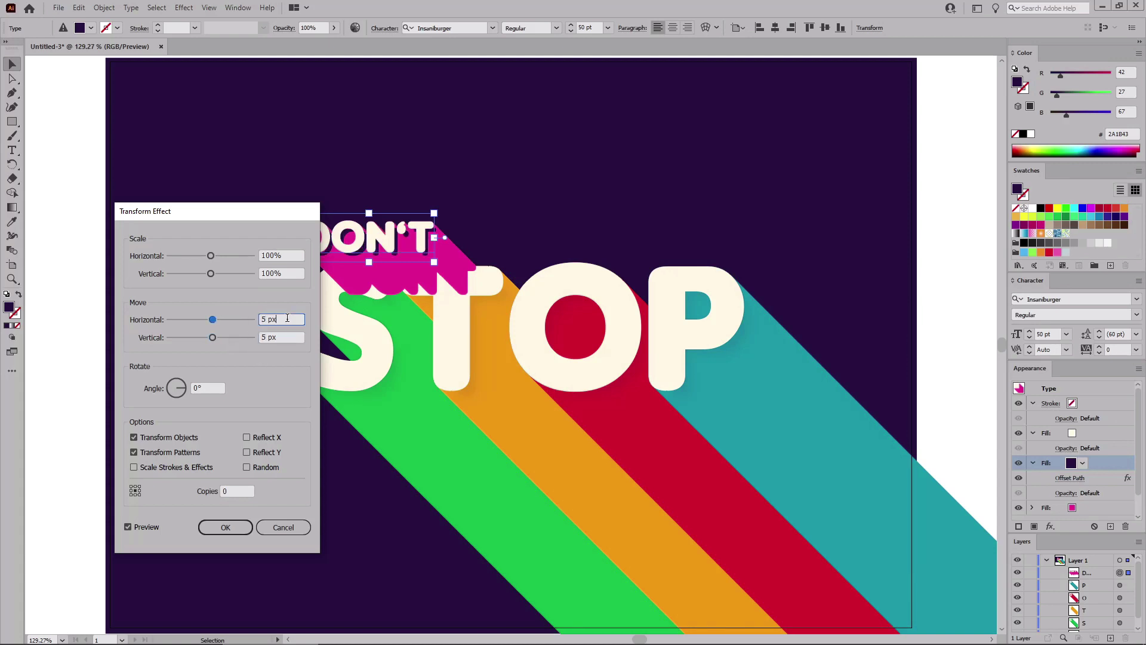
left_click(226, 527)
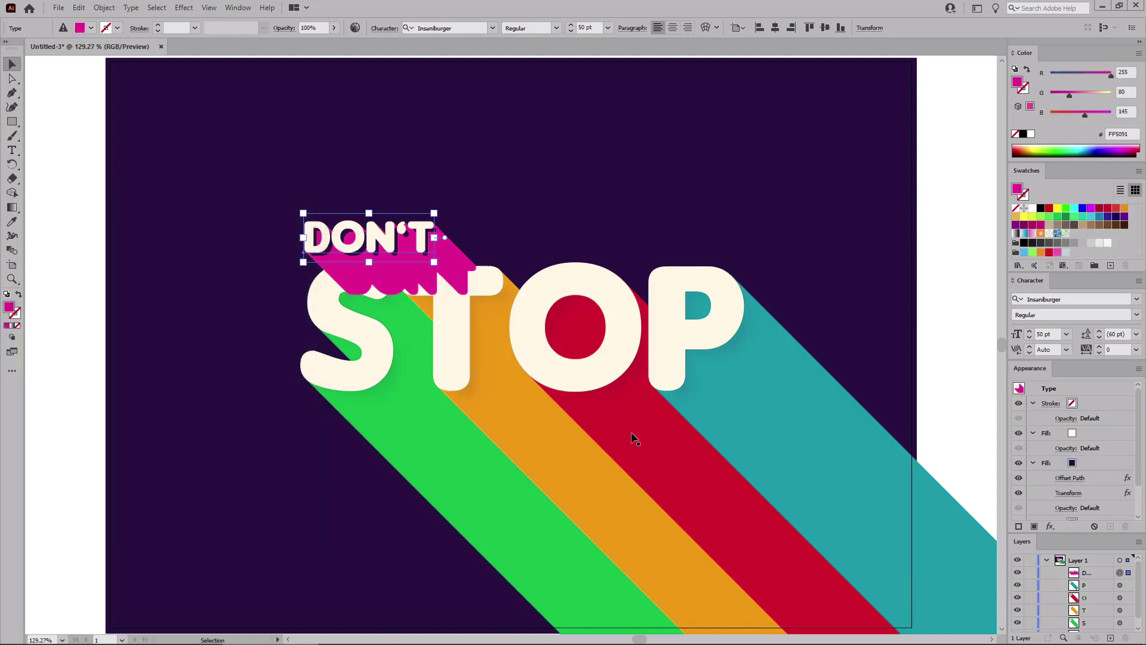
Apply a Gaussian Blur with a 4-pixel radius to DON'T's dark purple fill.
left_click(1096, 465)
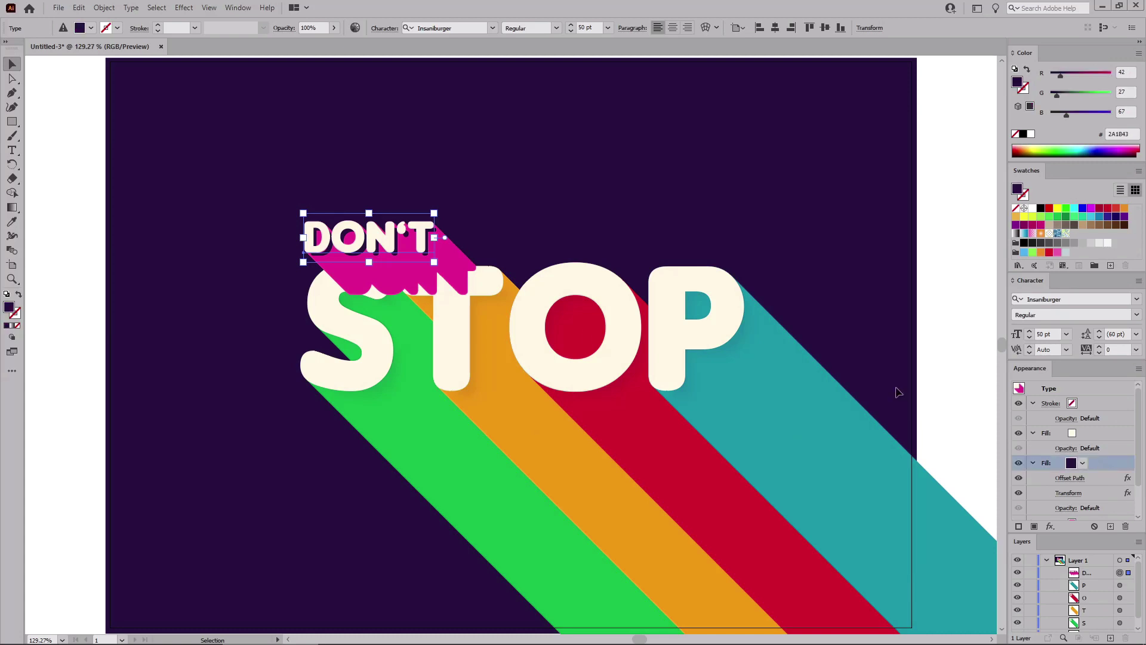
left_click(184, 8)
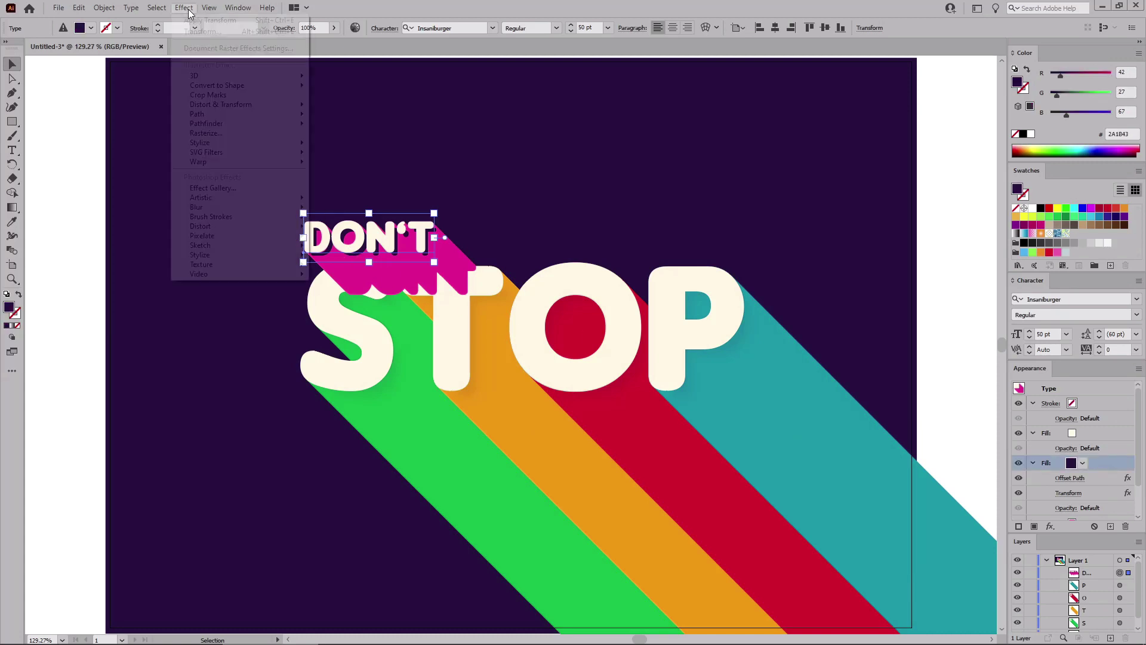
mouse_move(197, 207)
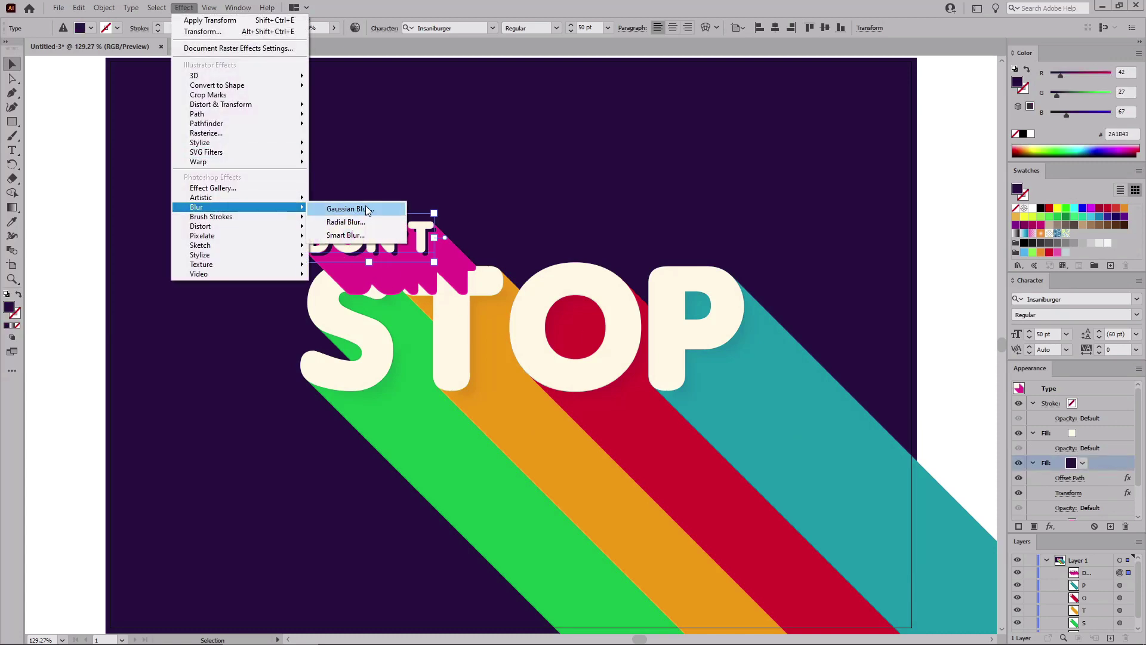
left_click(371, 208)
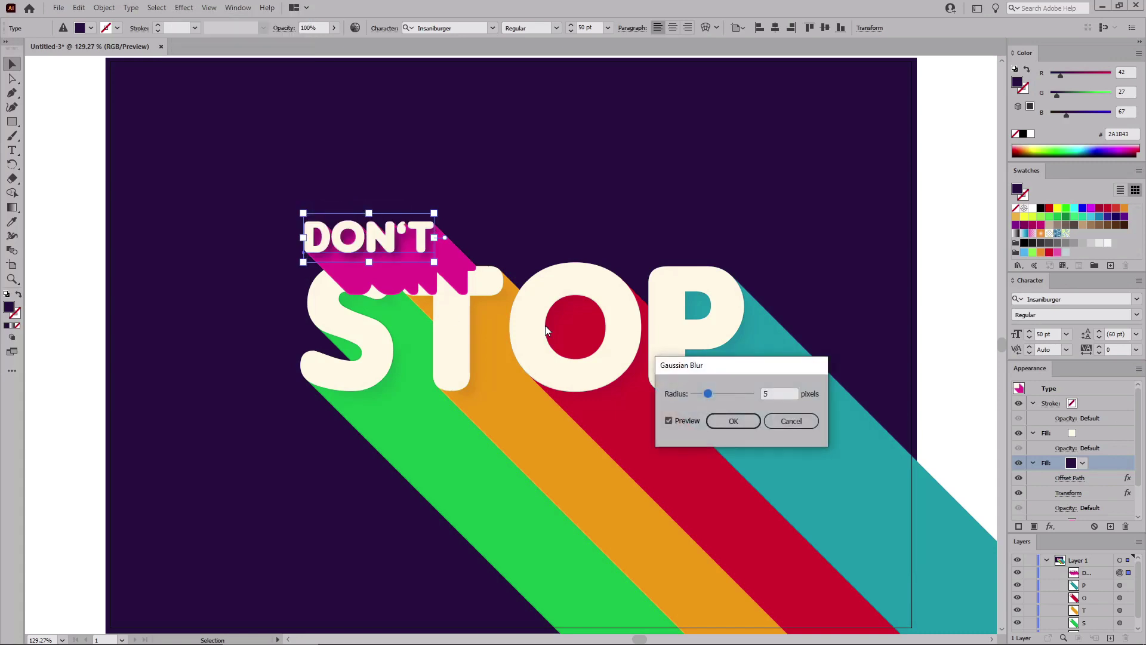
double_click(763, 394)
type("4")
left_click(740, 420)
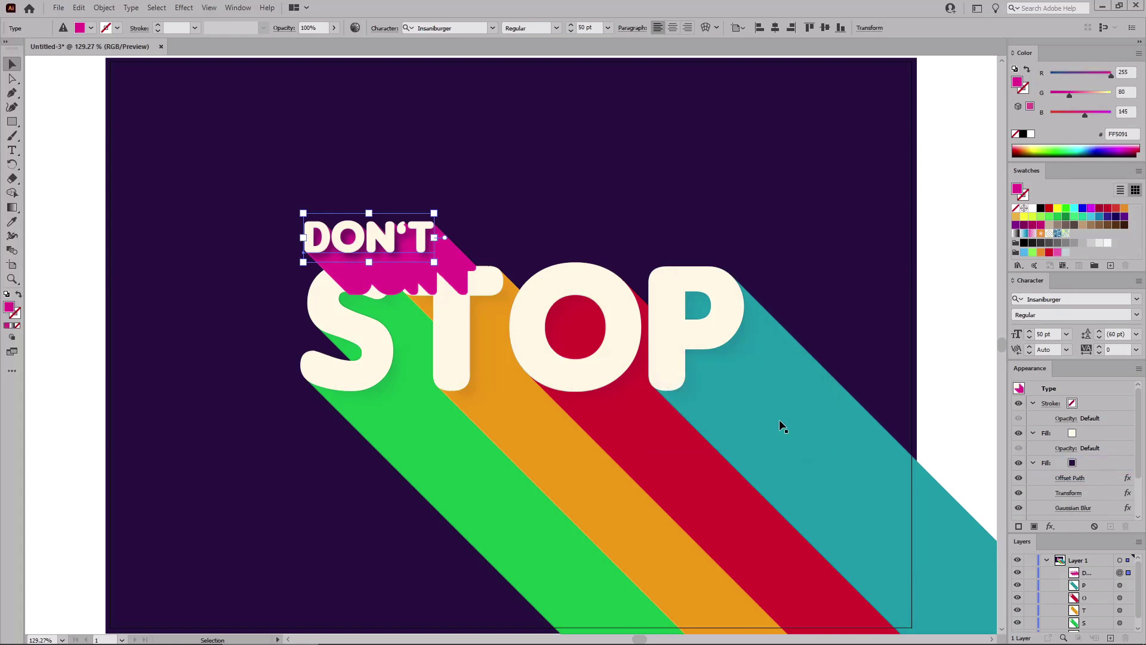
Set the opacity of DON'T's dark purple fill to 10% and move the DON'T text behind the STOP letters.
scroll(1069, 430, "down", 3)
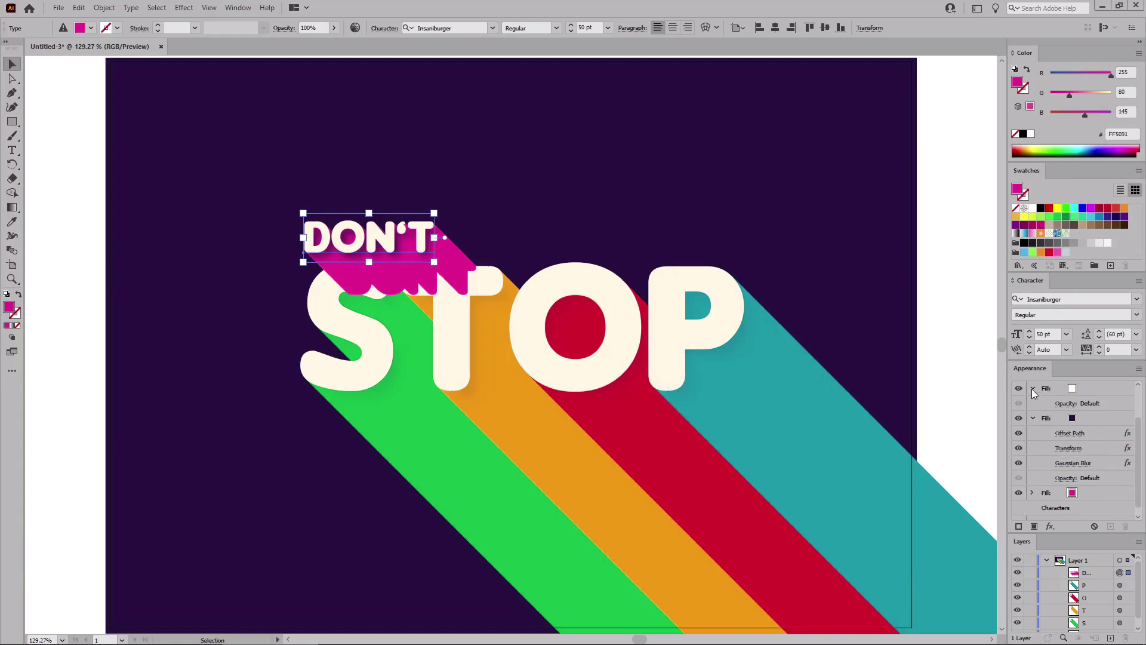
left_click(1031, 391)
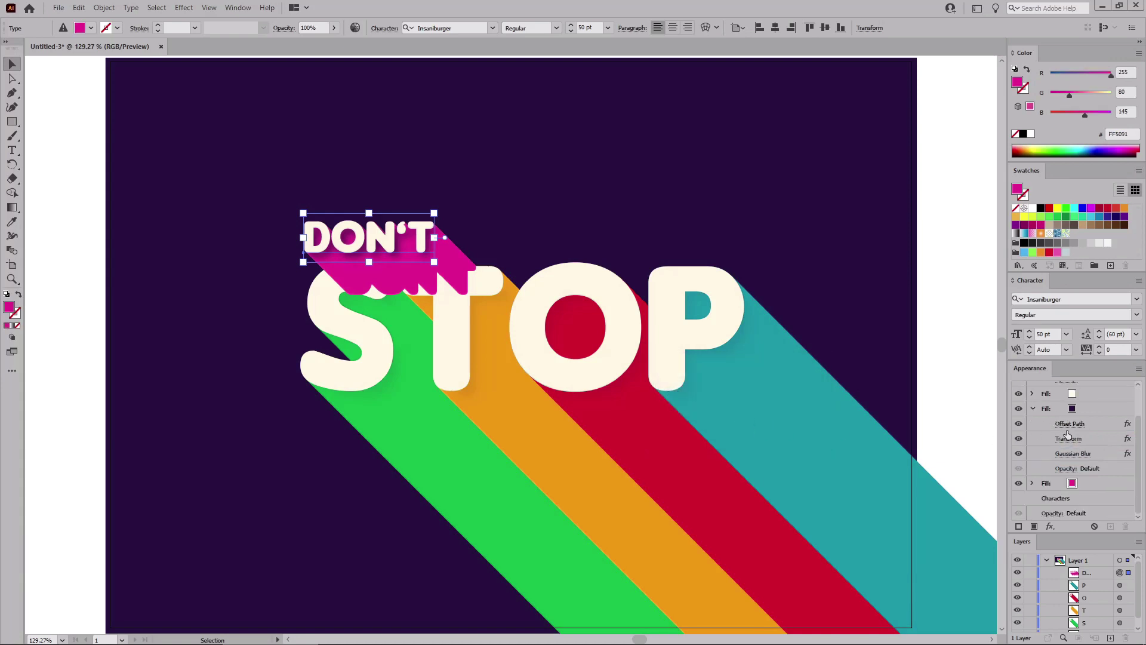
left_click(1067, 468)
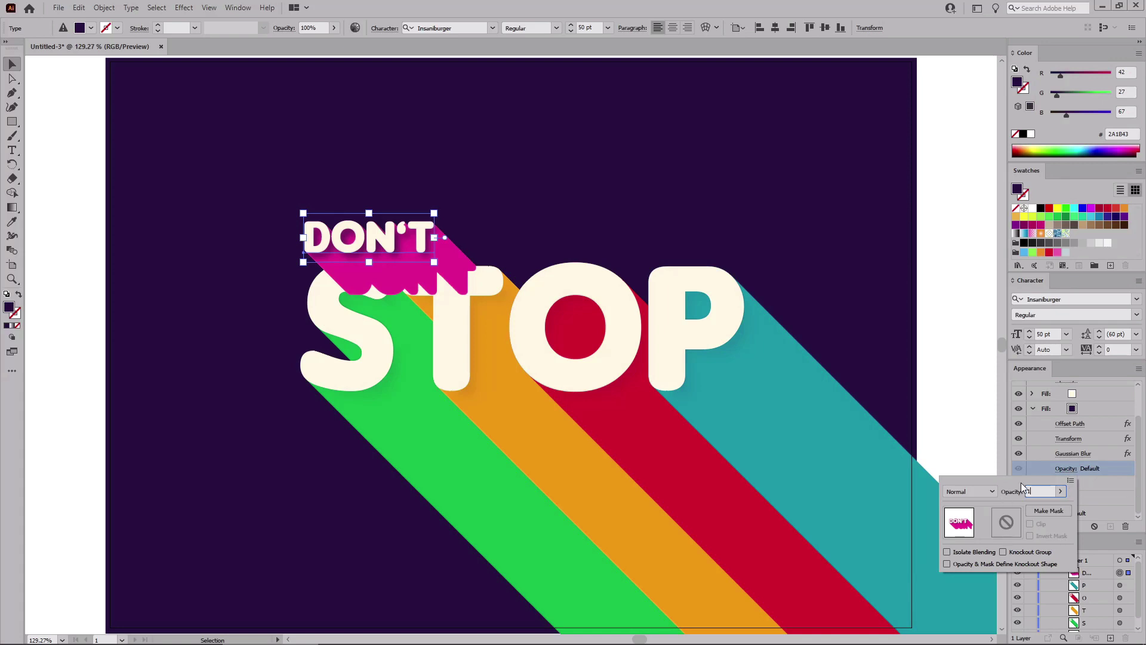
key("Return")
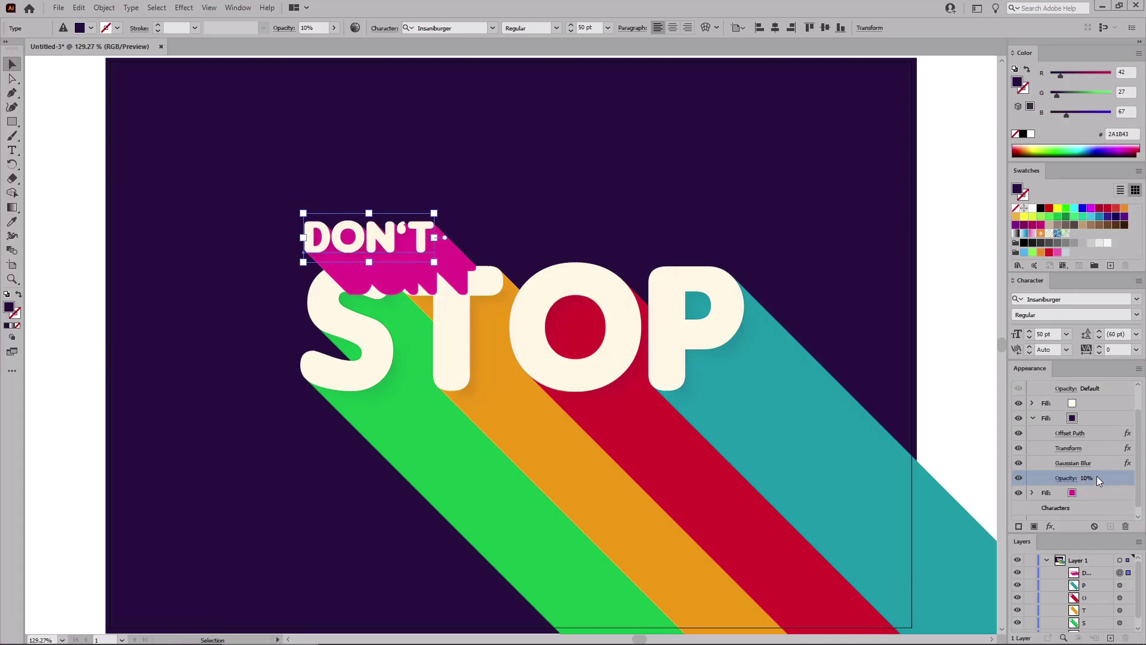
left_click(1033, 417)
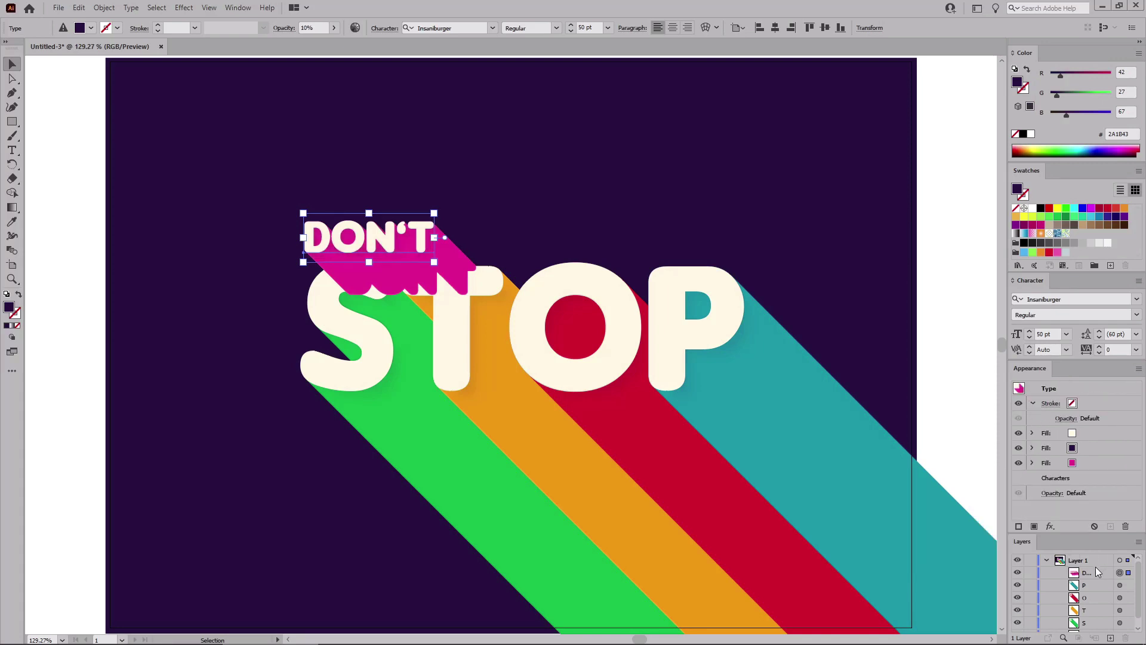
left_click_drag(1095, 572, 1097, 619)
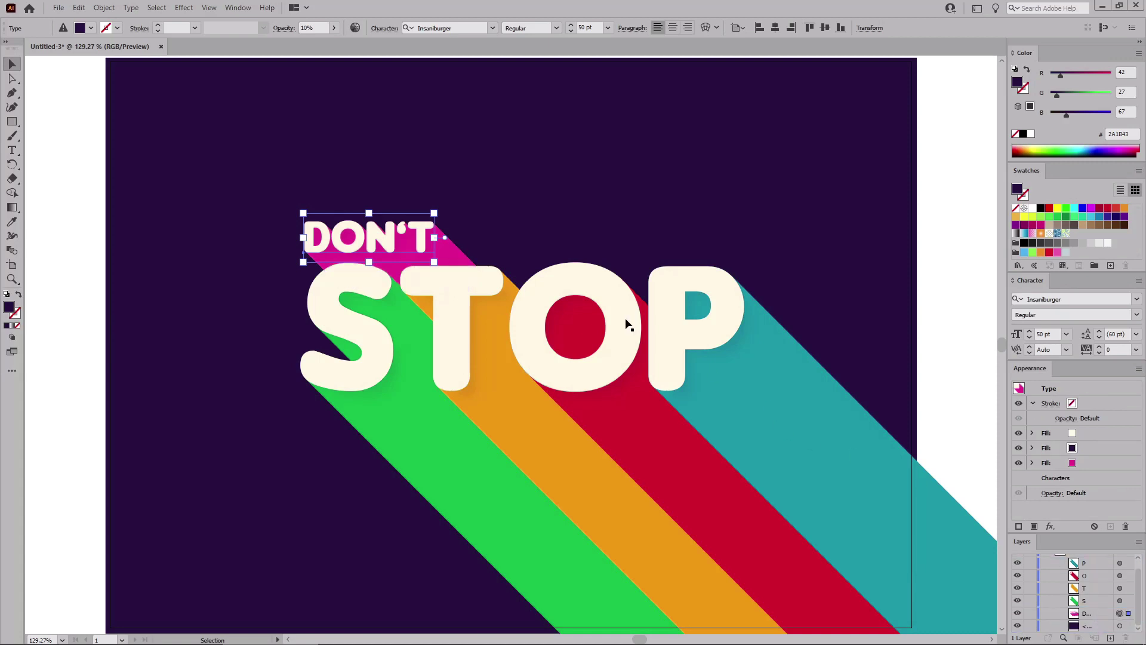
Add the text BELIEVING and place it just below the O and P, flush with the P's right side.
left_click(15, 151)
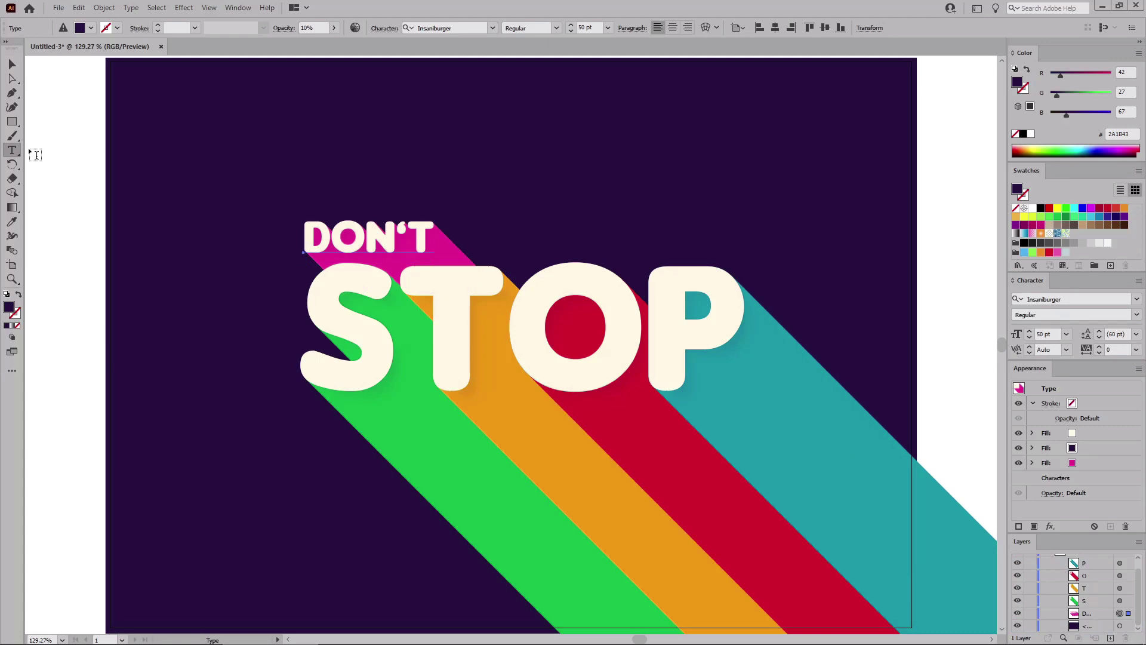
left_click(163, 139)
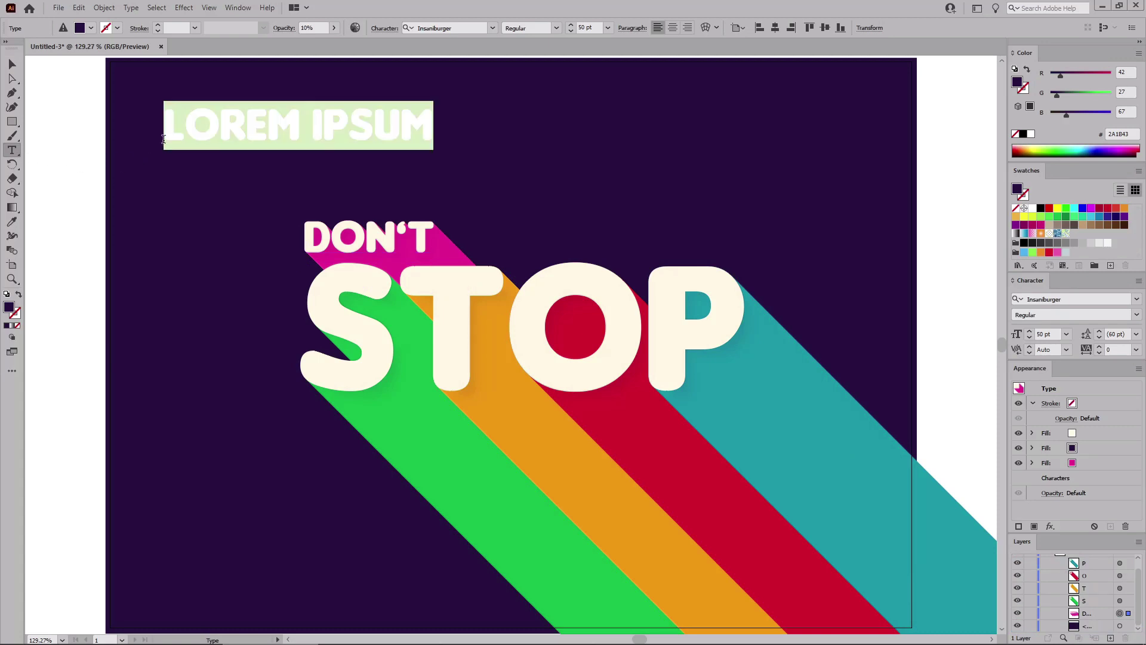
type("BELIEVING")
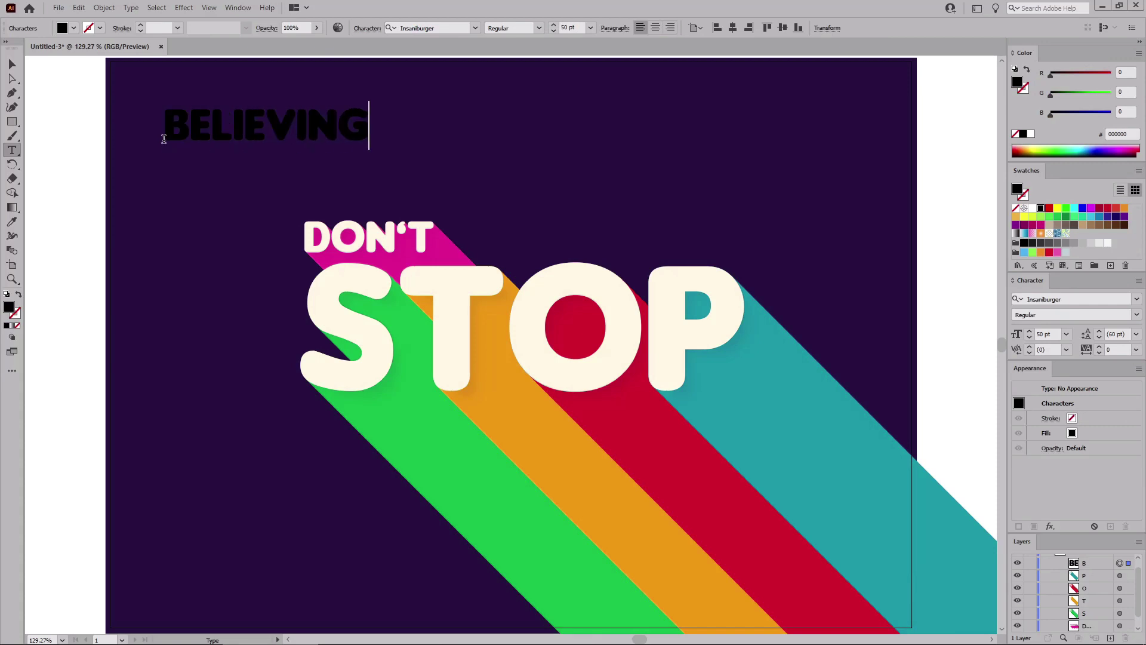
key("Escape")
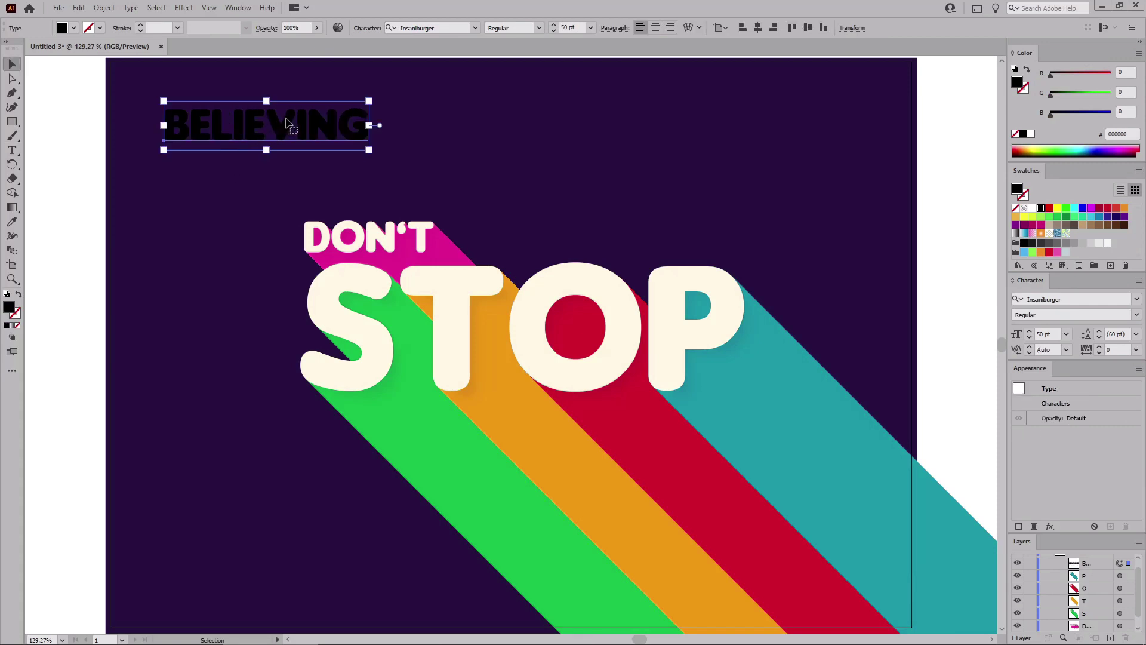
left_click_drag(286, 123, 660, 412)
Colour the BELIEVING text cream with RGB 255, 245, 225.
left_click(1133, 71)
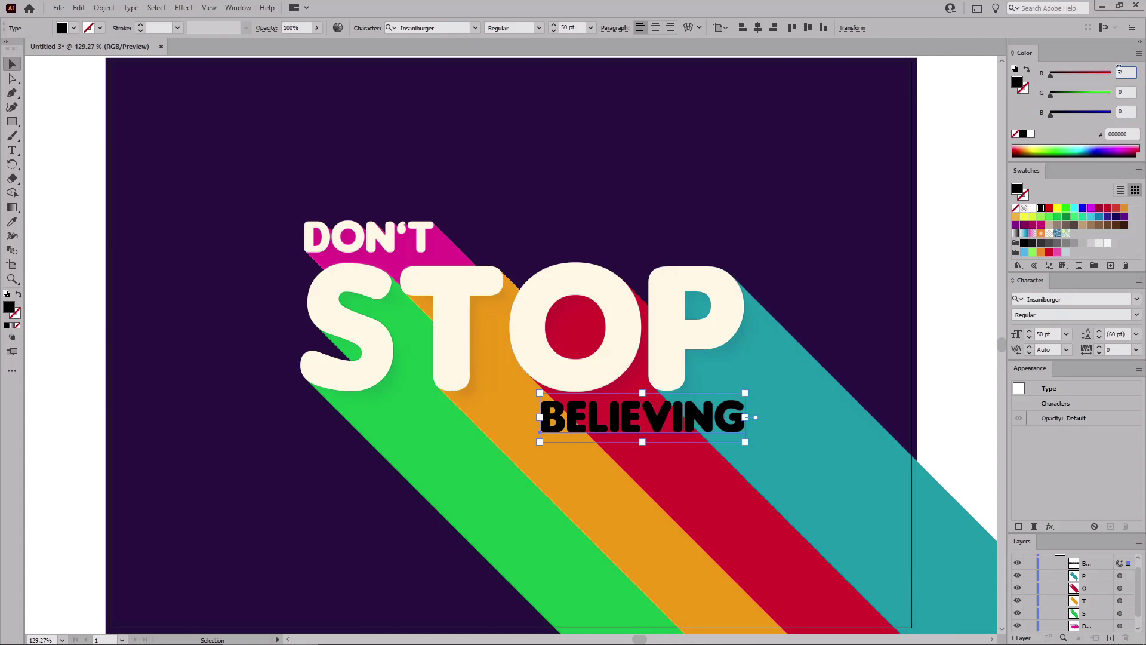
type("255")
key("Tab")
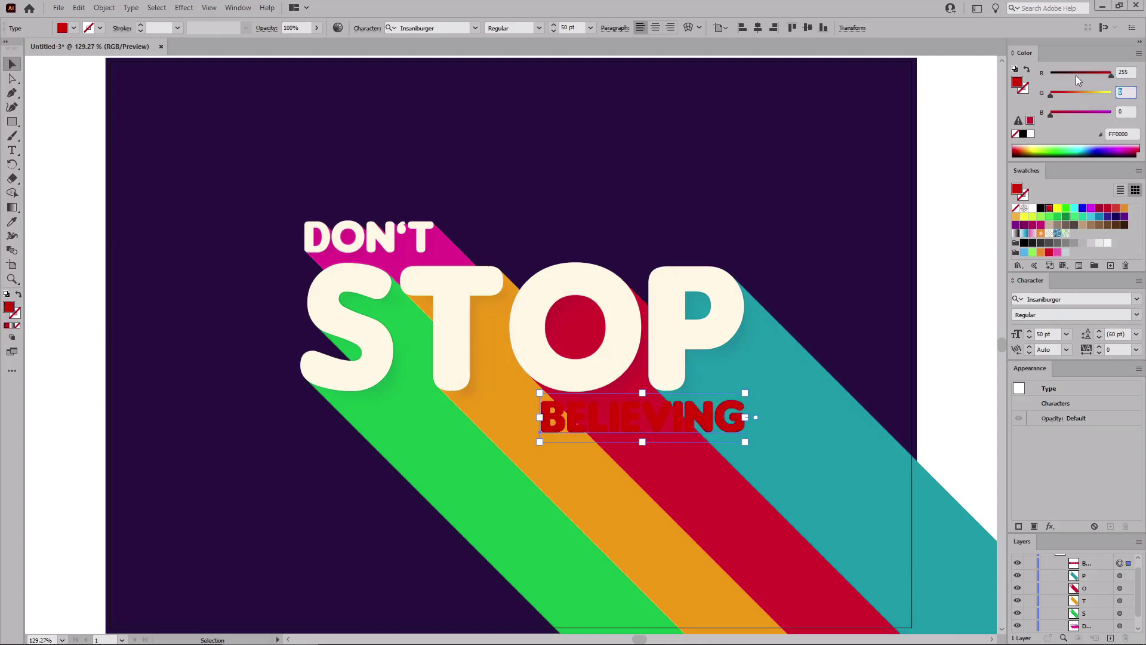
type("245")
key("Tab")
type("2")
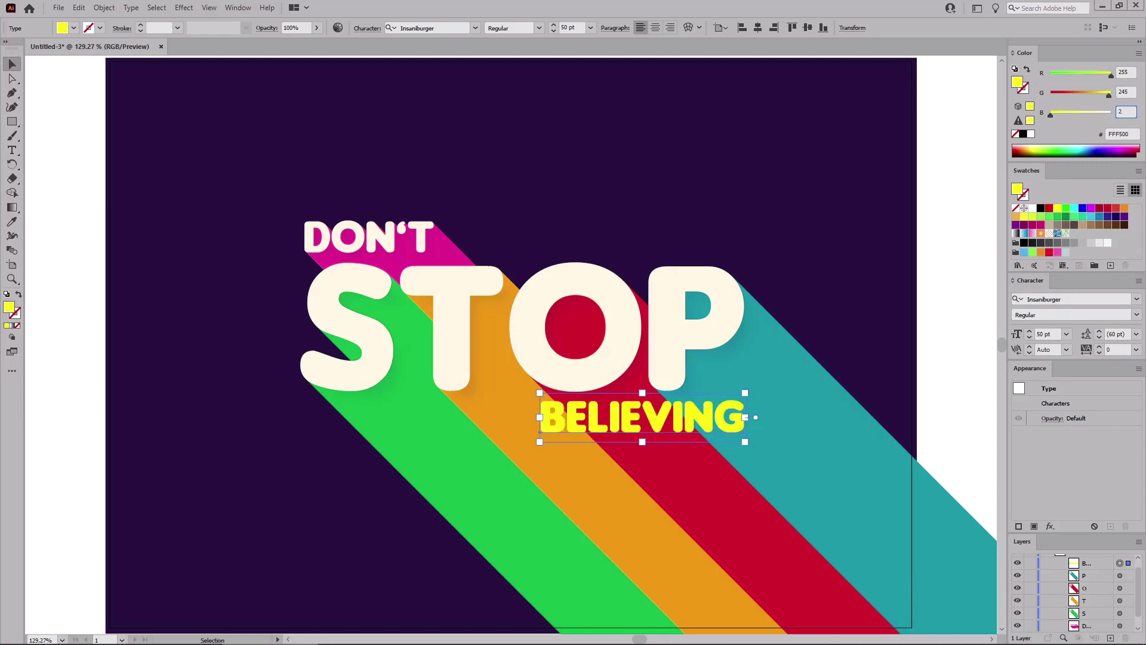
type("25")
key("Return")
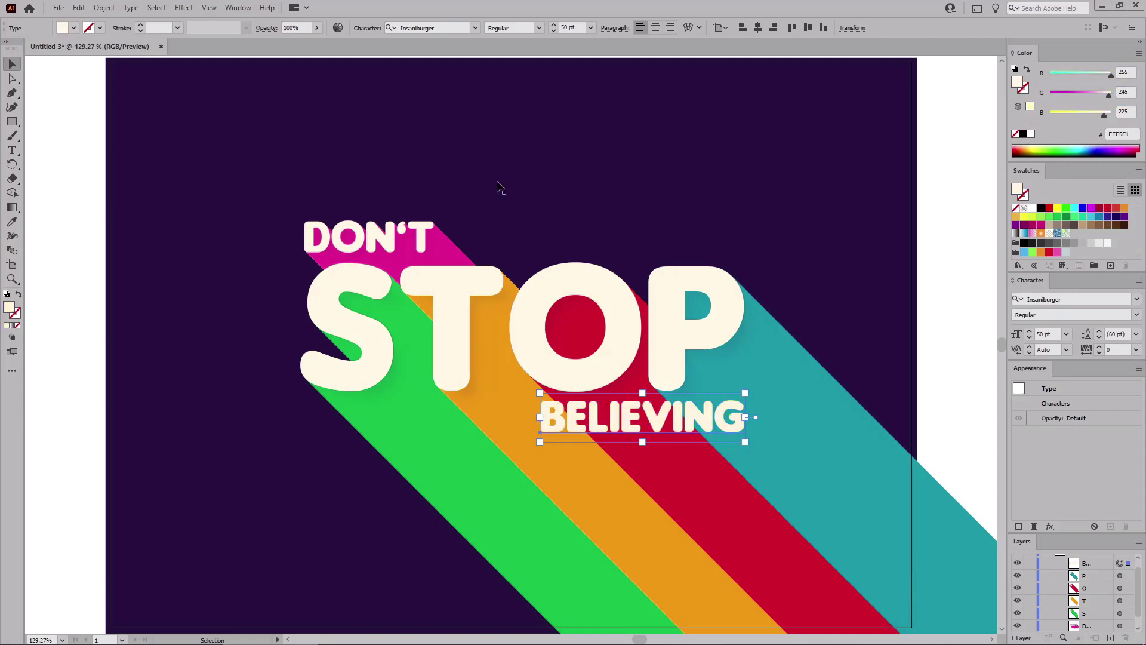
Add a Drop Shadow effect to the BELIEVING text and set its blending mode to Normal.
left_click(184, 7)
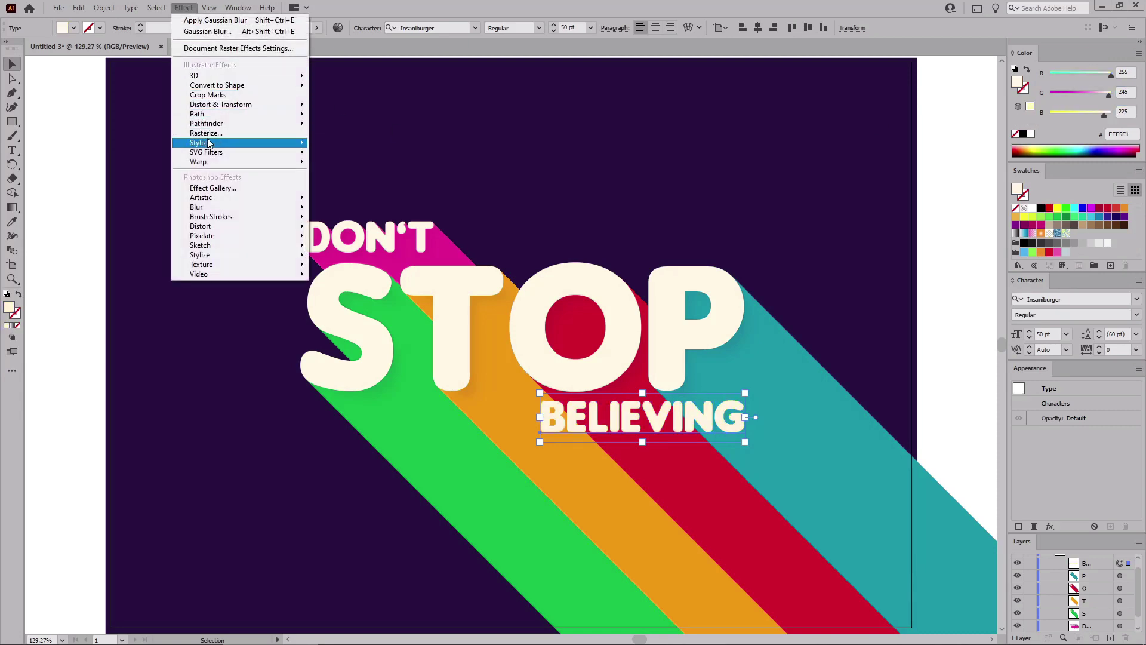
mouse_move(203, 142)
left_click(343, 145)
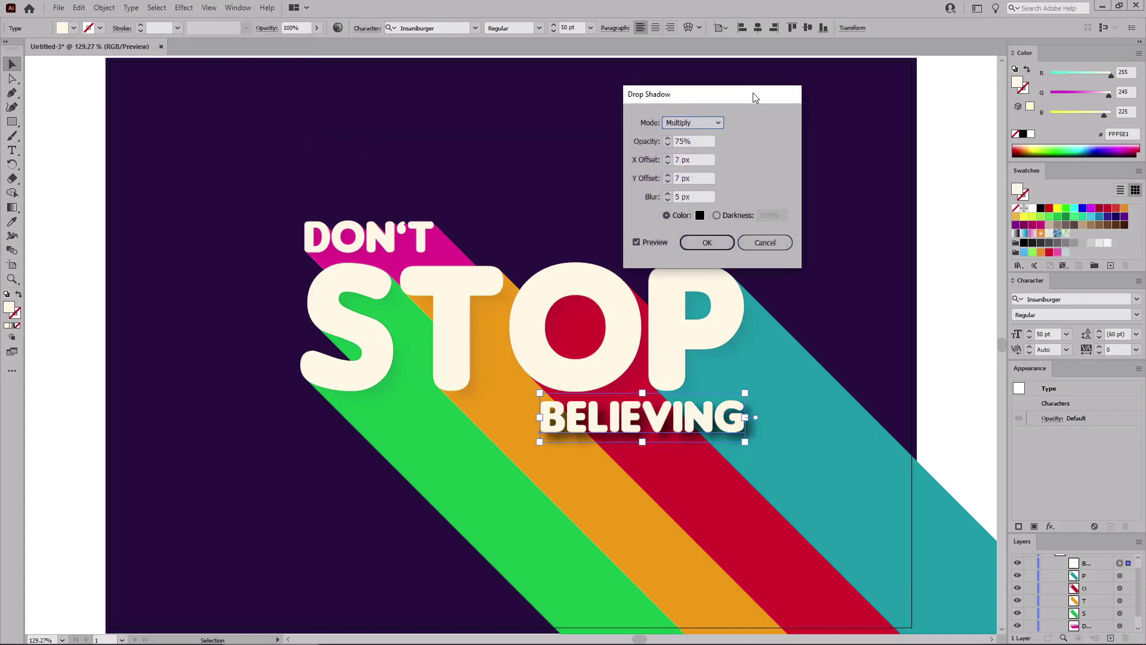
left_click_drag(752, 93, 935, 78)
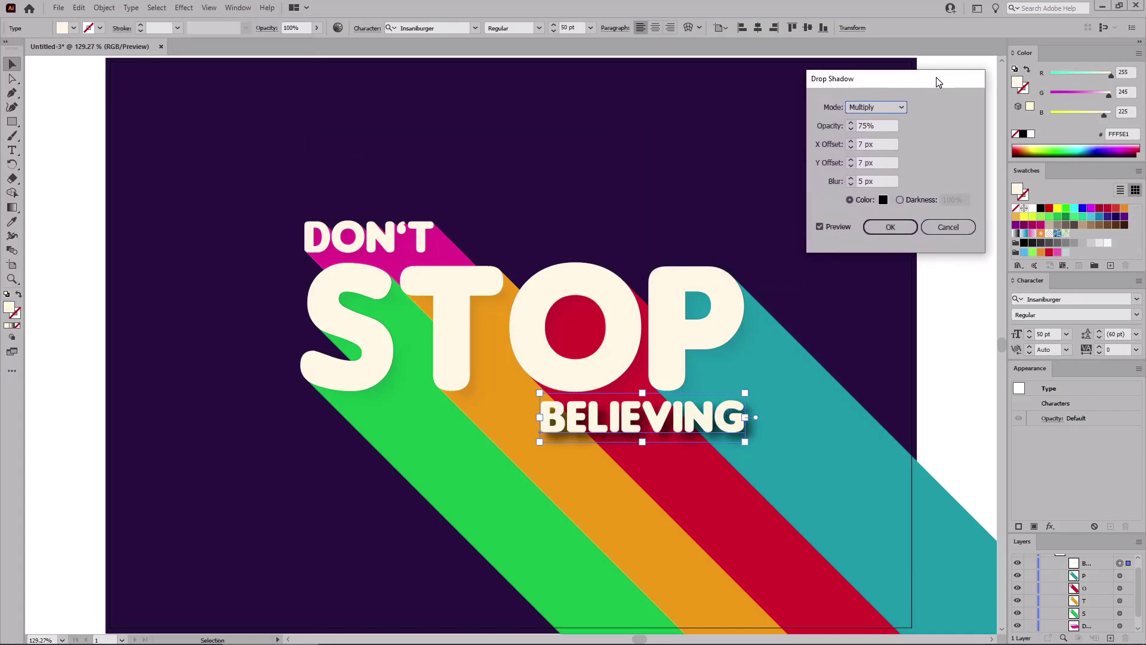
left_click(904, 108)
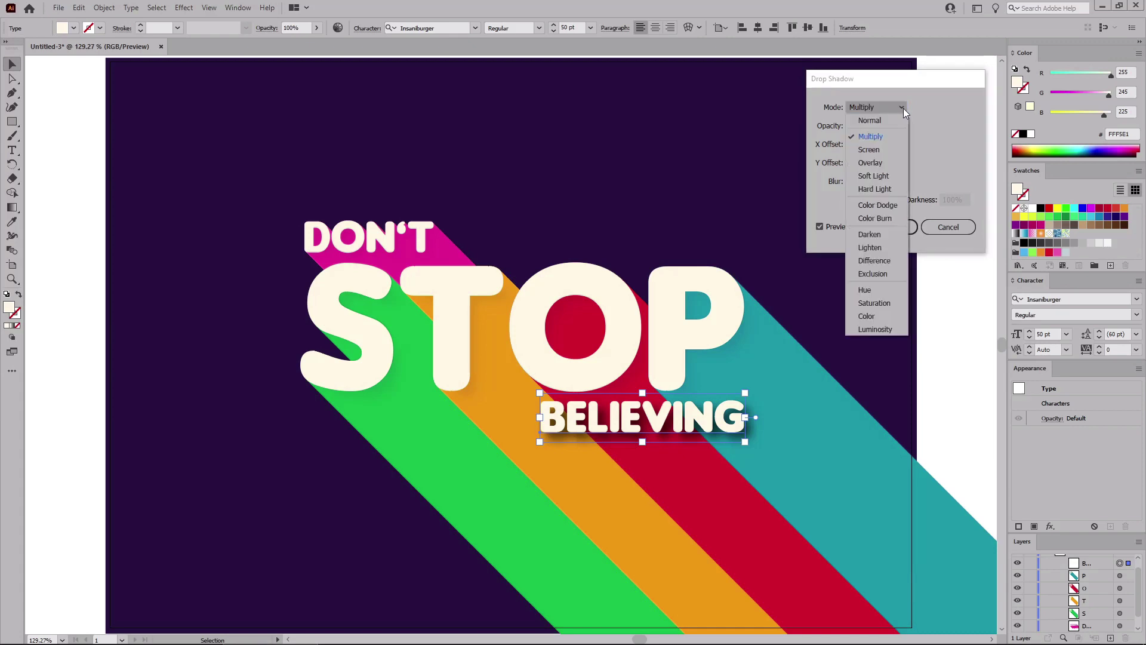
left_click(870, 121)
Set the BELIEVING drop shadow's opacity to 10% and both its X and Y offsets to 5 px.
key("Tab")
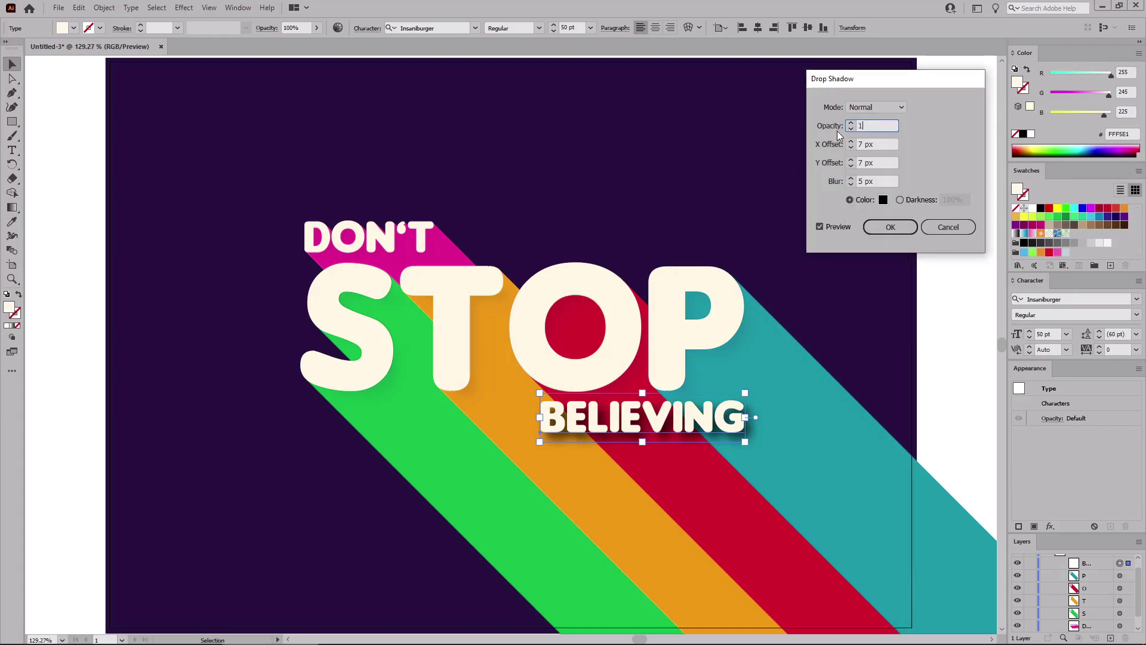
type("10")
key("Tab")
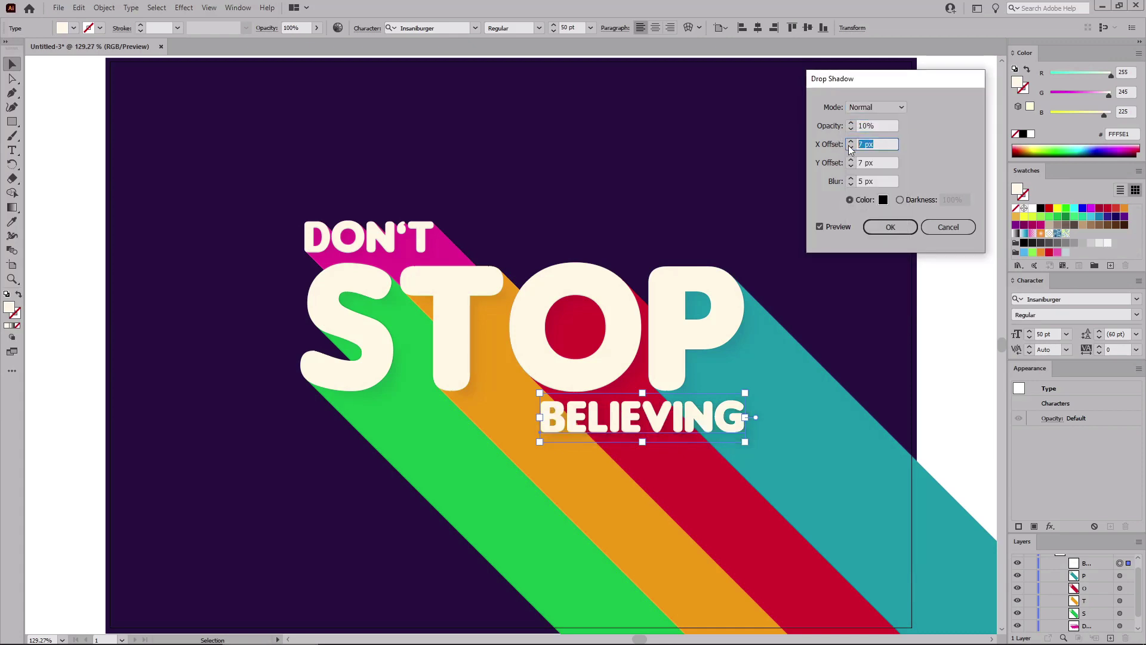
type("5")
key("Tab")
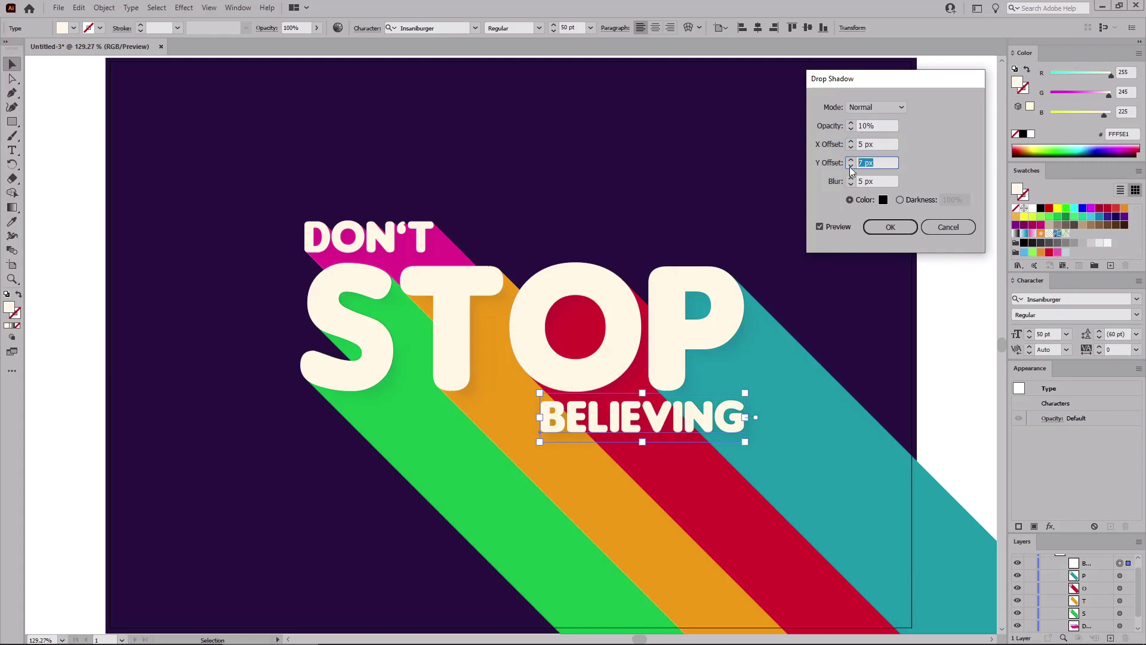
type("5")
key("Tab")
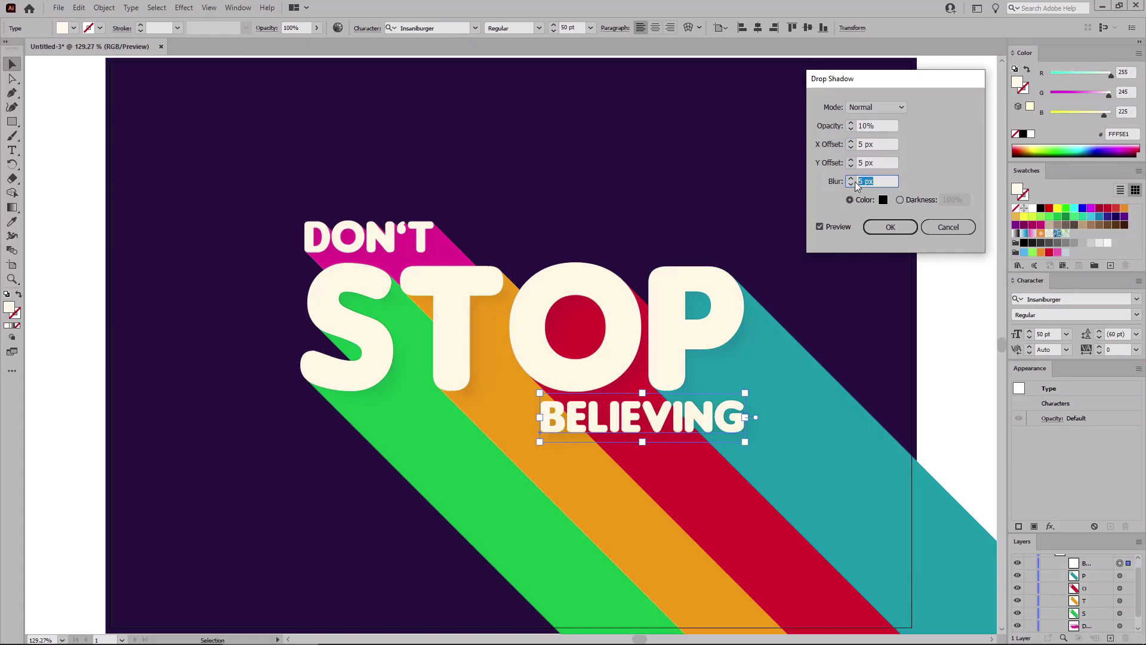
Colour the drop shadow dark purple with RGB 42, 27, 67, apply the effect to BELIEVING and deselect the text.
left_click(883, 200)
left_click(792, 415)
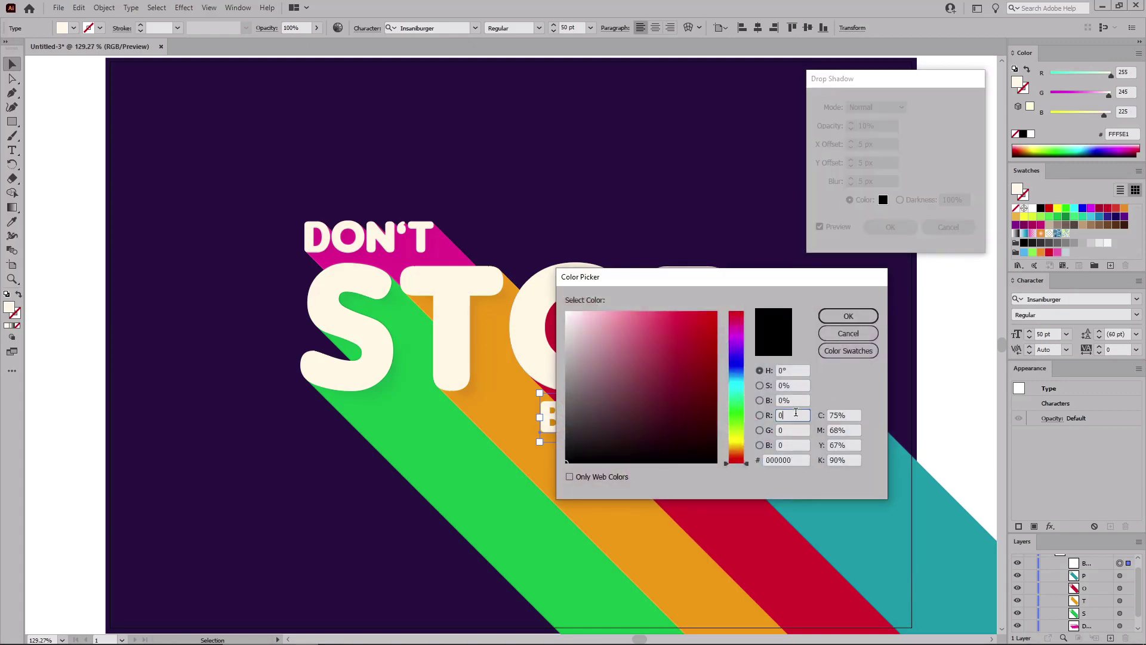
type("42")
key("Tab")
type("27")
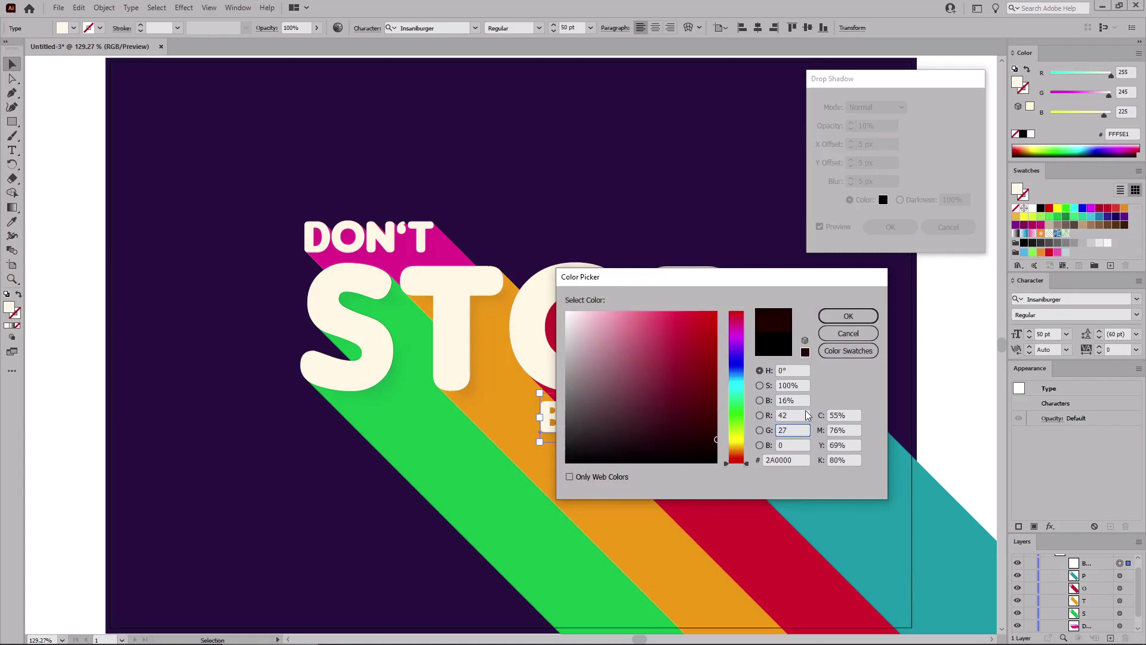
key("Tab")
type("67")
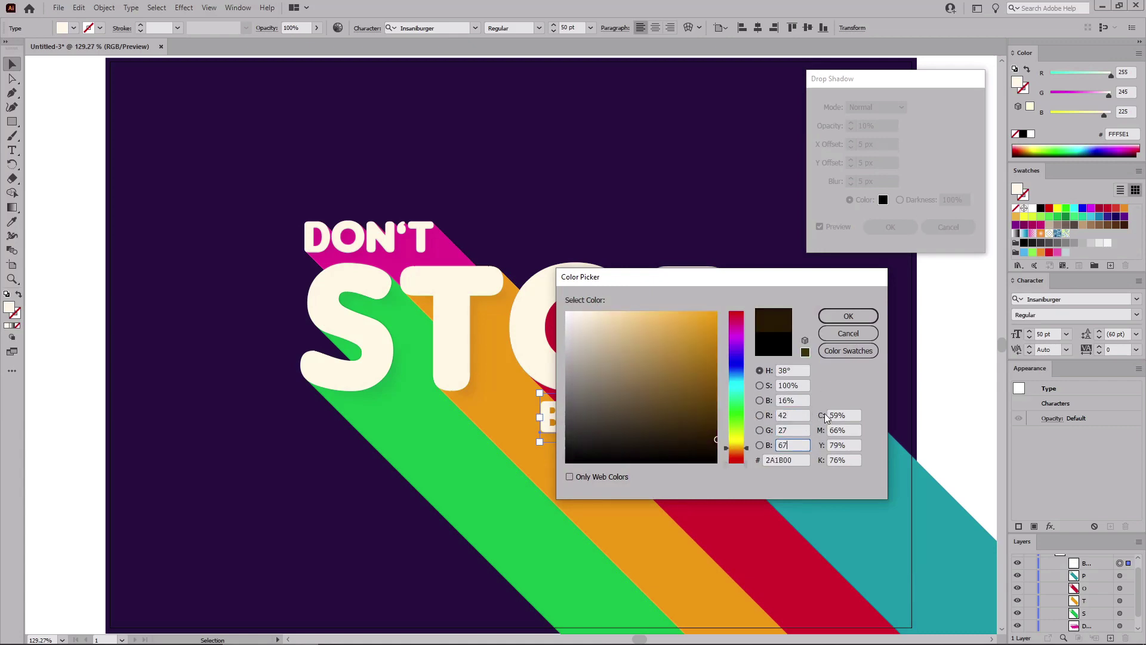
key("Tab")
left_click(845, 320)
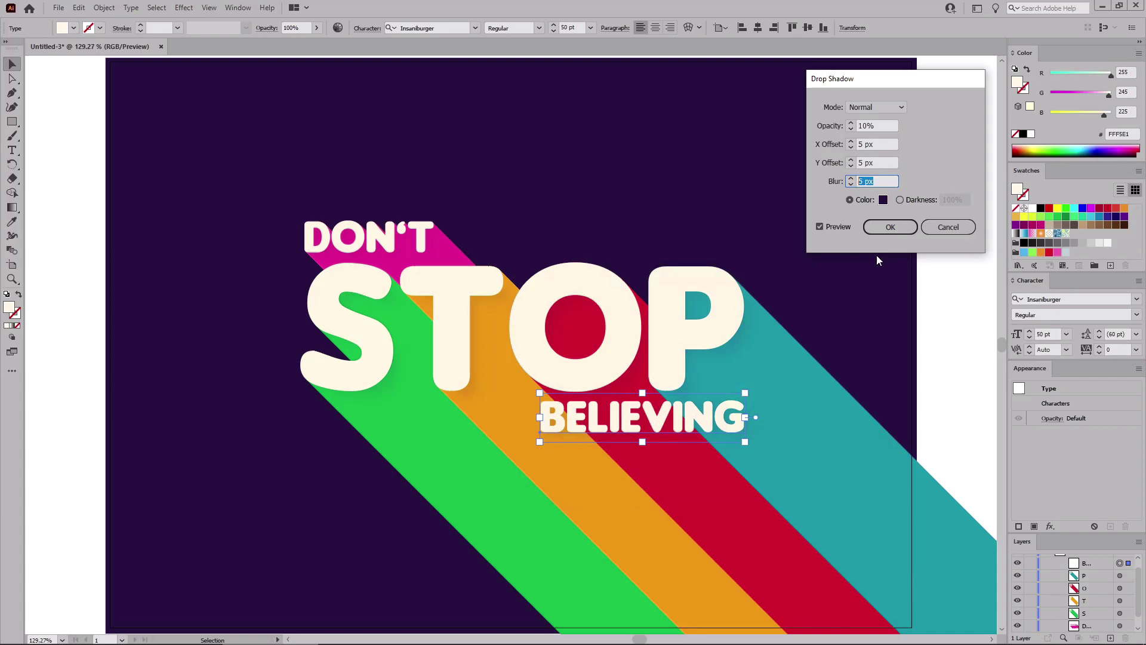
left_click(889, 227)
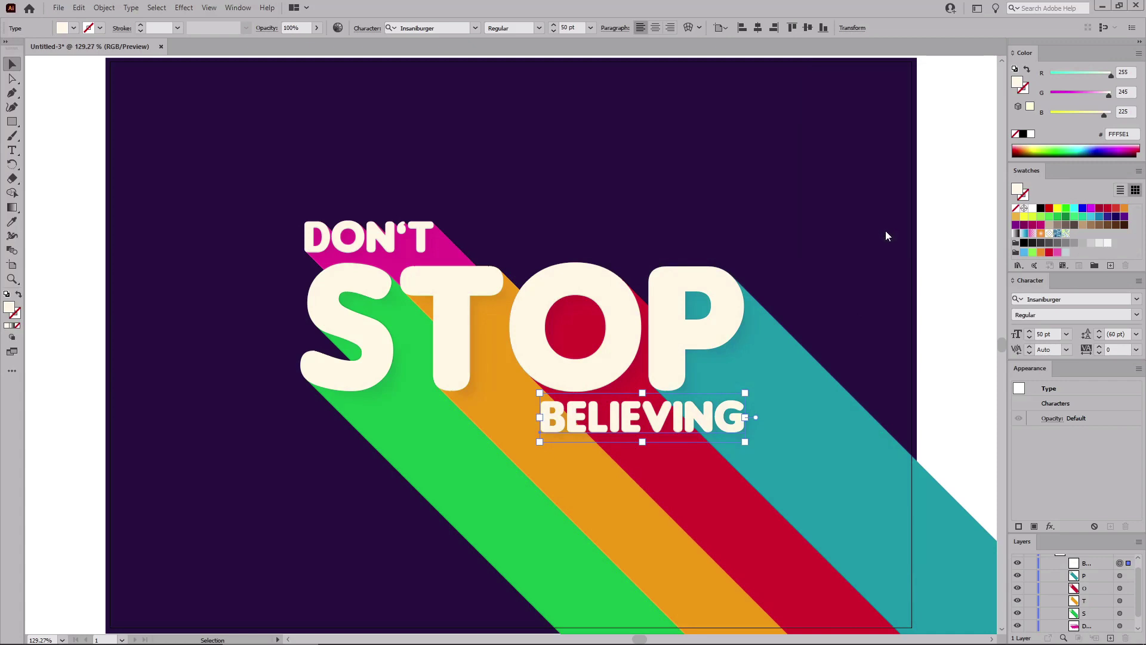
left_click(954, 272)
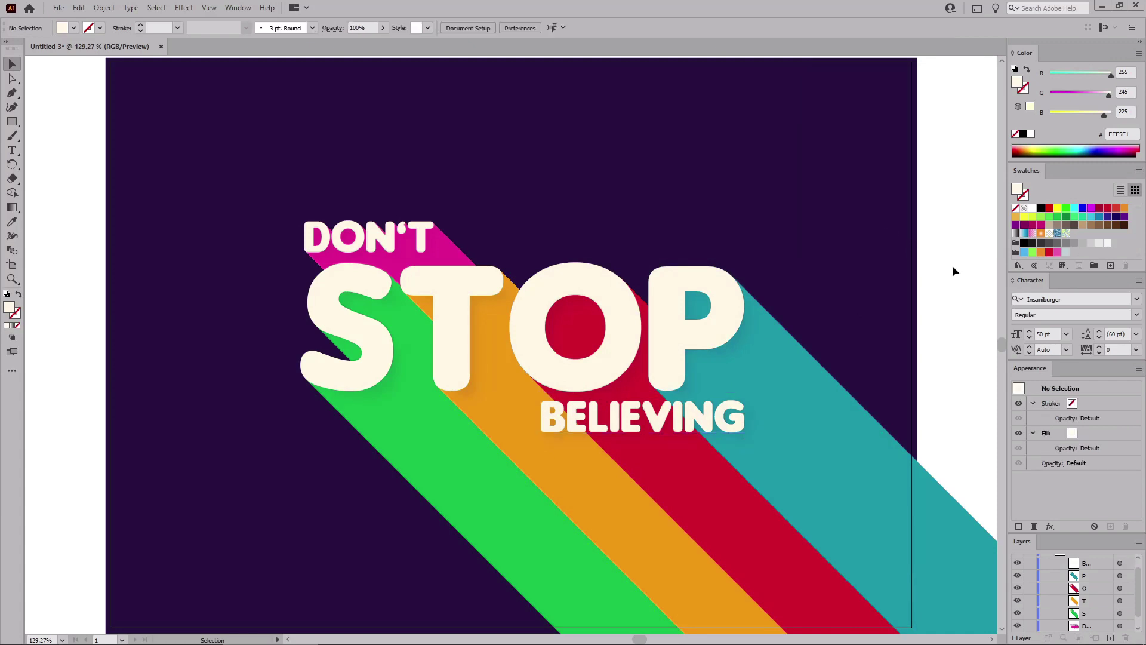